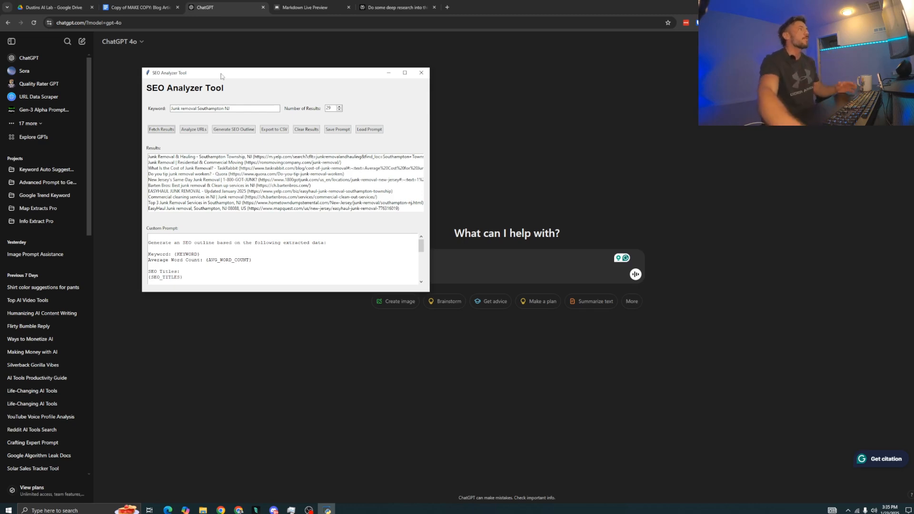
Select the search results for Residential & Commercial Moving, 1-800-GOT-JUNK?, Barten Bros junk removal and the Barten Bros commercial cleaning services
{"action": "left_click", "coordinate": [230, 106]}
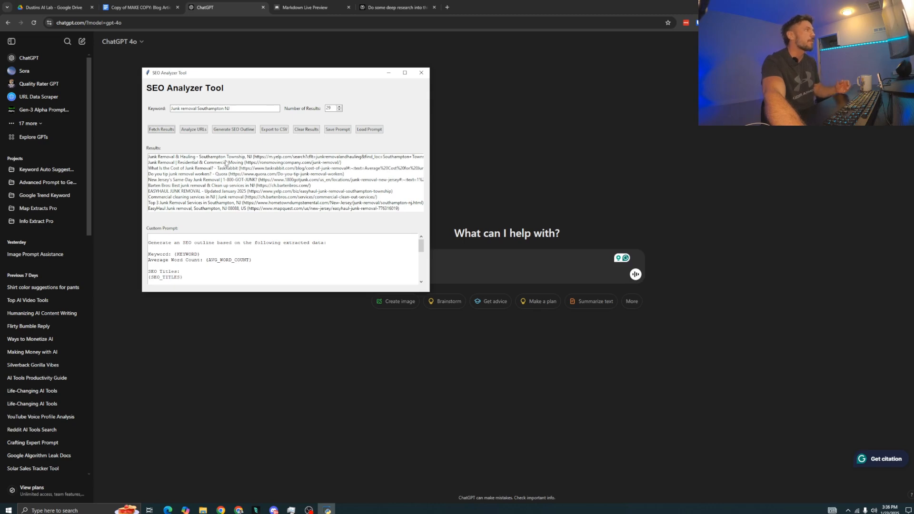
{"action": "left_click", "coordinate": [226, 163]}
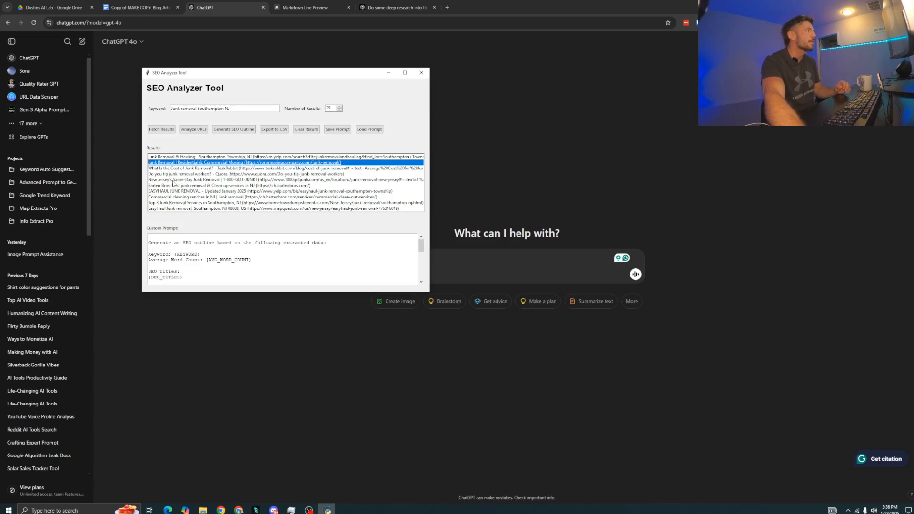
{"action": "left_click", "coordinate": [225, 180]}
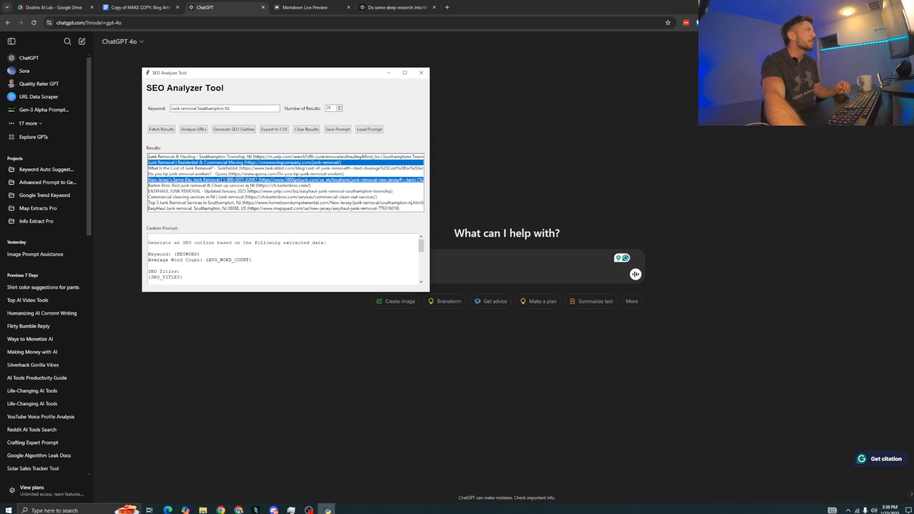
{"action": "left_click", "coordinate": [249, 186]}
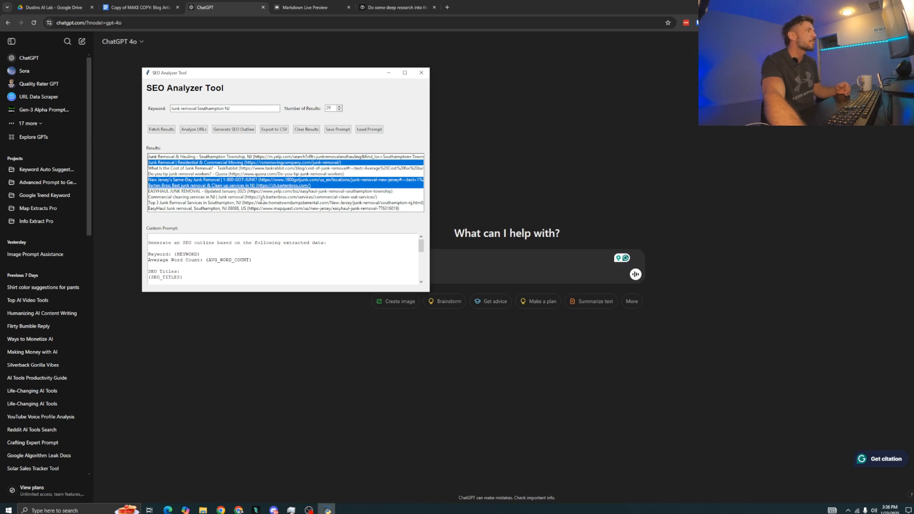
{"action": "left_click", "coordinate": [265, 199]}
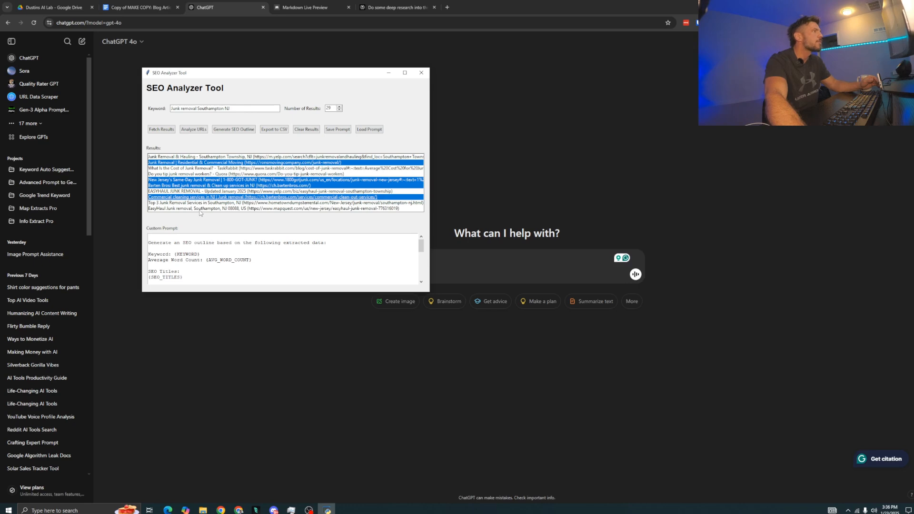
Add the junk removal results for Mount Laurel and Marlton and the Pro Property Cleanouts Southampton result to the selection
{"action": "scroll", "coordinate": [202, 212], "scroll_direction": "down", "scroll_amount": 1}
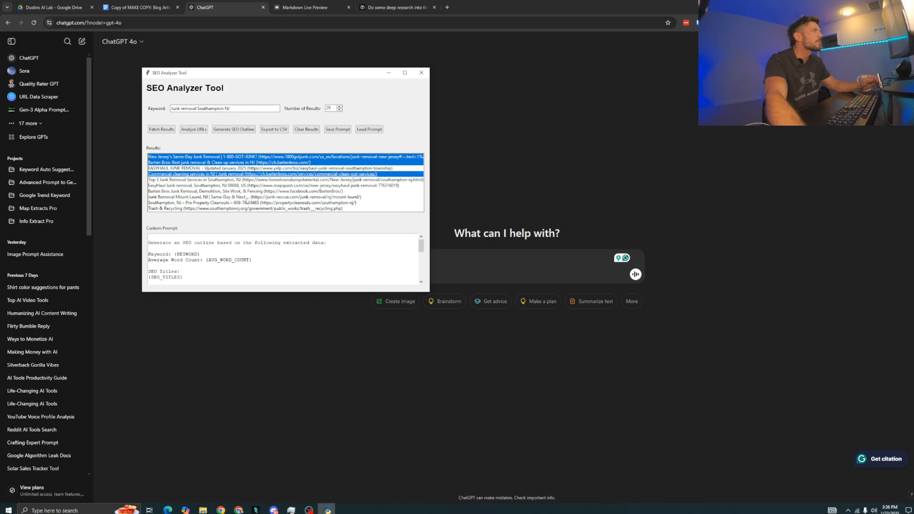
{"action": "left_click", "coordinate": [195, 198]}
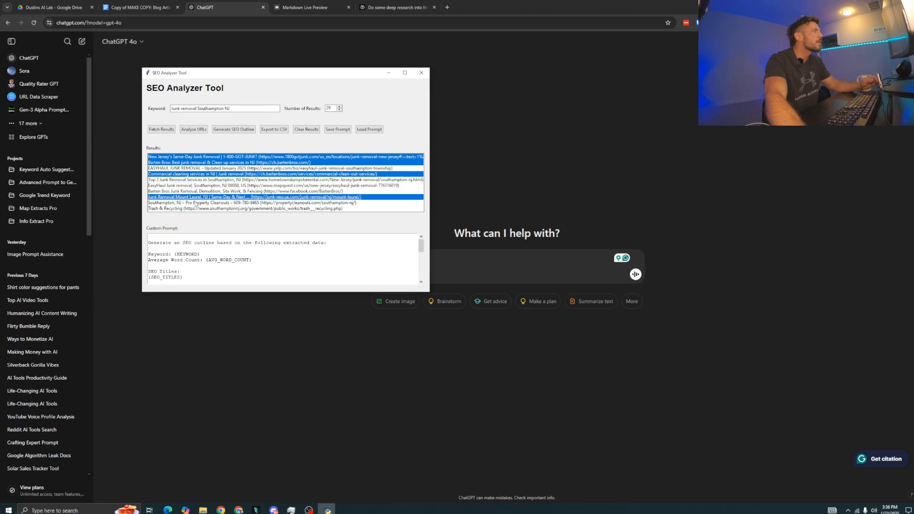
{"action": "left_click", "coordinate": [236, 203]}
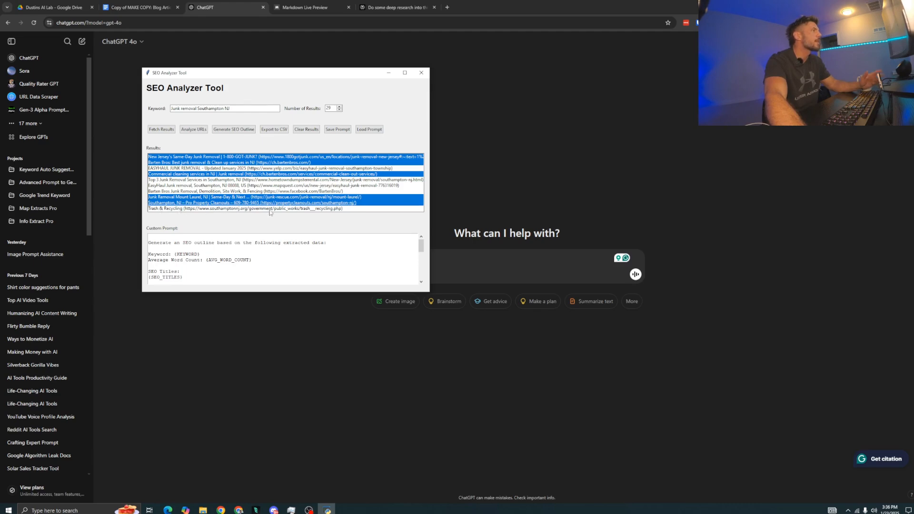
{"action": "left_click", "coordinate": [193, 129]}
{"action": "scroll", "coordinate": [208, 156], "scroll_direction": "up", "scroll_amount": 1}
{"action": "scroll", "coordinate": [209, 157], "scroll_direction": "down", "scroll_amount": 3}
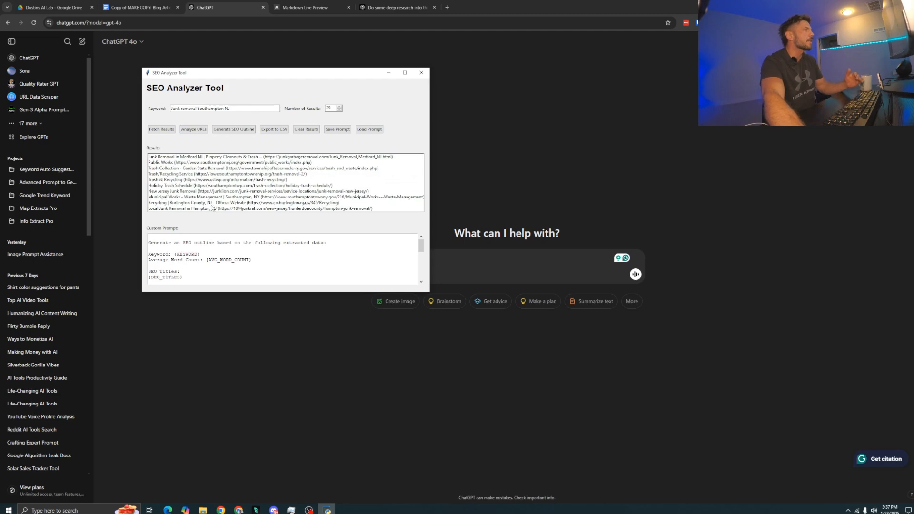
{"action": "scroll", "coordinate": [216, 207], "scroll_direction": "up", "scroll_amount": 1}
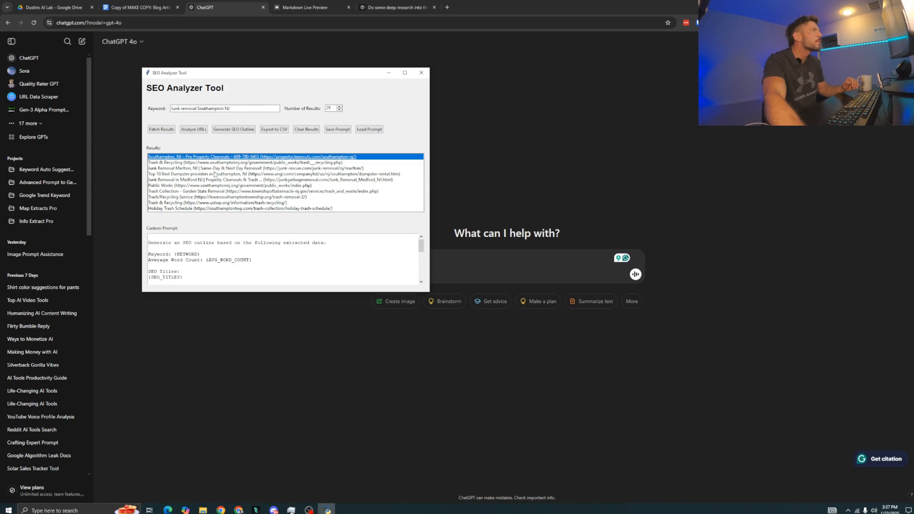
{"action": "left_click", "coordinate": [199, 169]}
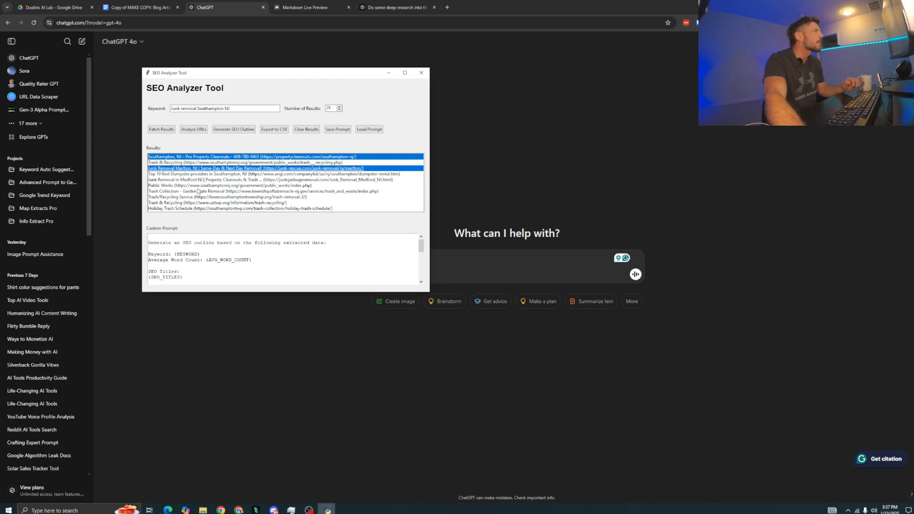
Add the New Jersey Junk Removal, Local Junk Removal in Hampton and Junk Removal in Atlantic City results to the selection
{"action": "scroll", "coordinate": [204, 202], "scroll_direction": "down", "scroll_amount": 1}
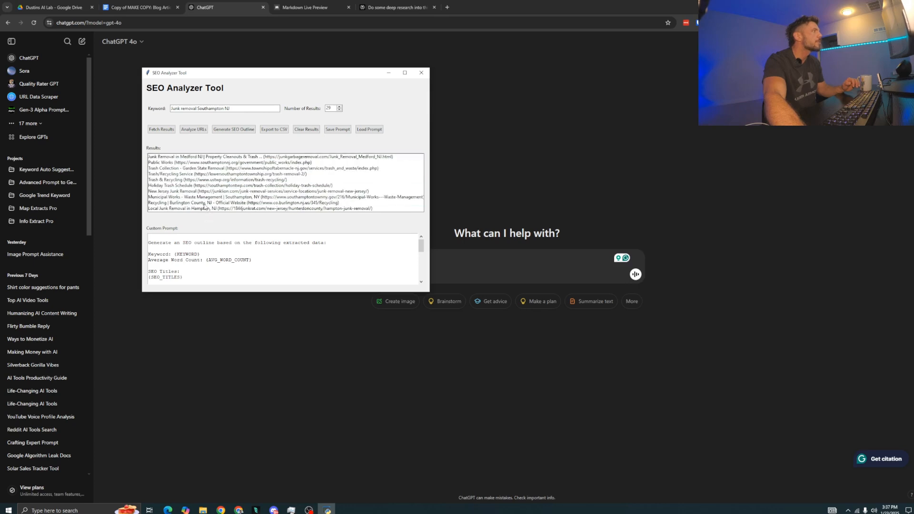
{"action": "scroll", "coordinate": [207, 209], "scroll_direction": "up", "scroll_amount": 2}
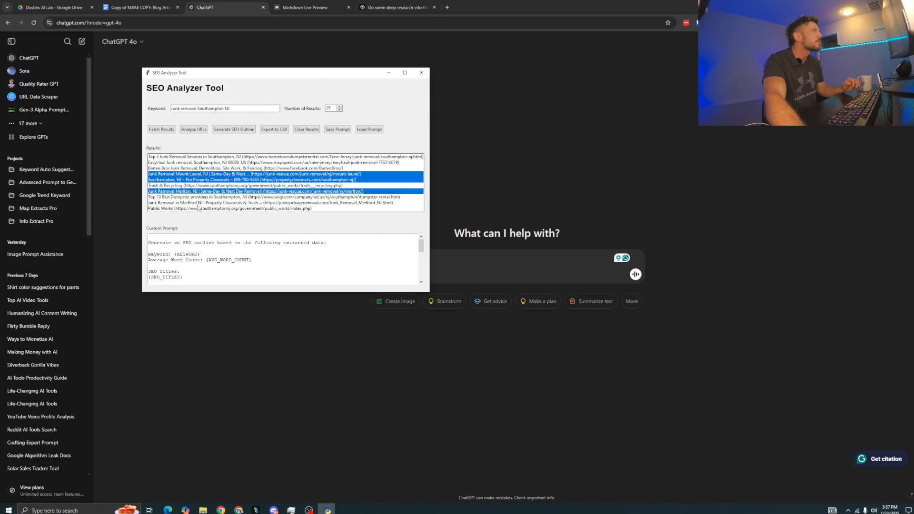
{"action": "scroll", "coordinate": [200, 210], "scroll_direction": "down", "scroll_amount": 1}
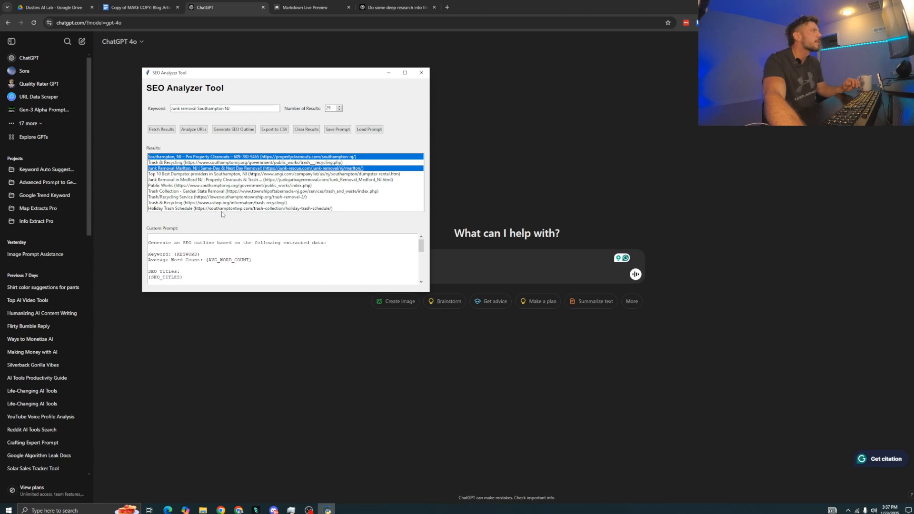
{"action": "scroll", "coordinate": [219, 213], "scroll_direction": "down", "scroll_amount": 1}
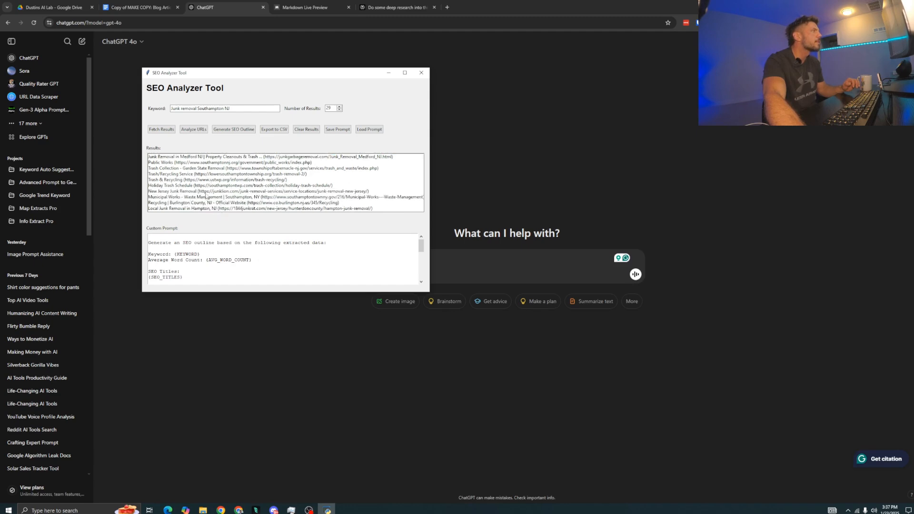
{"action": "left_click", "coordinate": [218, 192]}
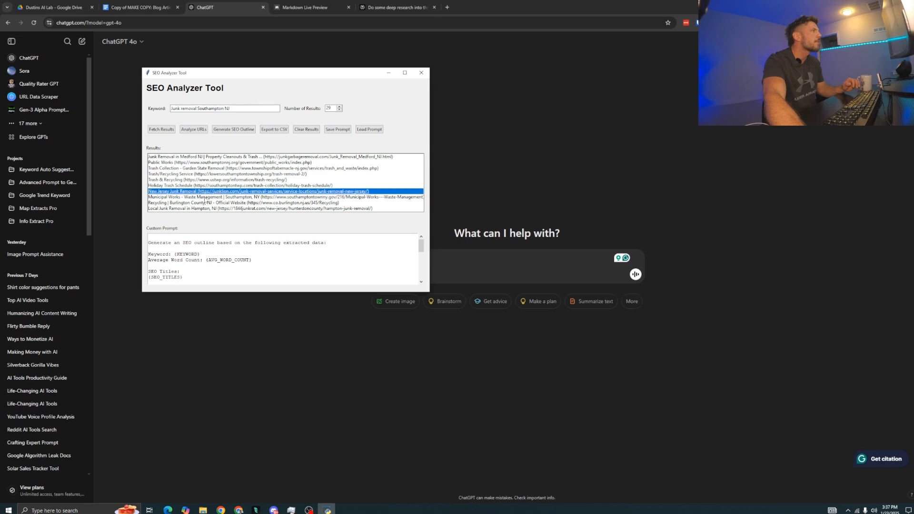
{"action": "left_click", "coordinate": [190, 209]}
{"action": "scroll", "coordinate": [219, 211], "scroll_direction": "down", "scroll_amount": 1}
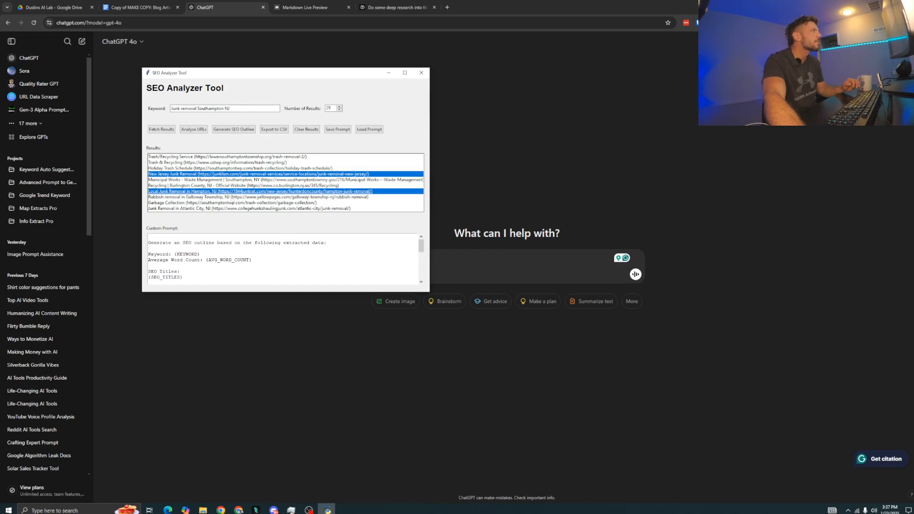
{"action": "left_click", "coordinate": [201, 209]}
Analyze the selected competitor URLs and generate an SEO outline from the extracted data
{"action": "left_click", "coordinate": [195, 131]}
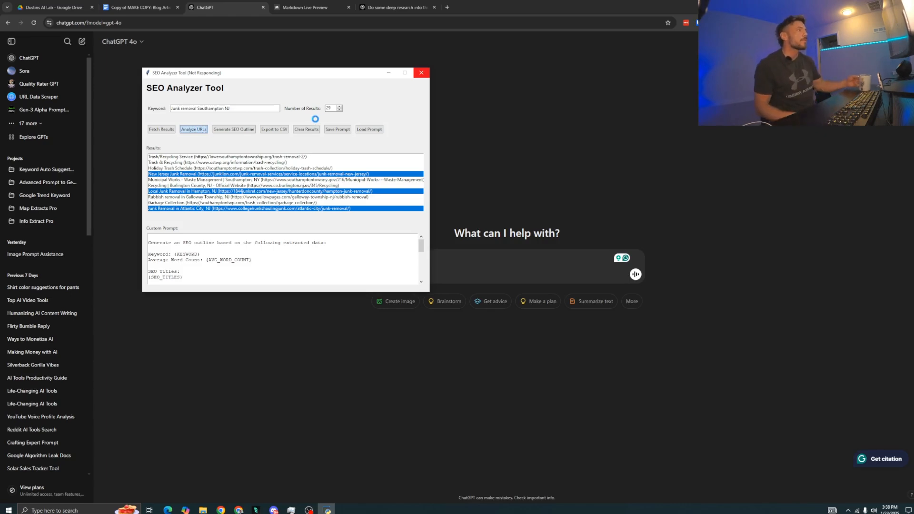
{"action": "left_click", "coordinate": [496, 282]}
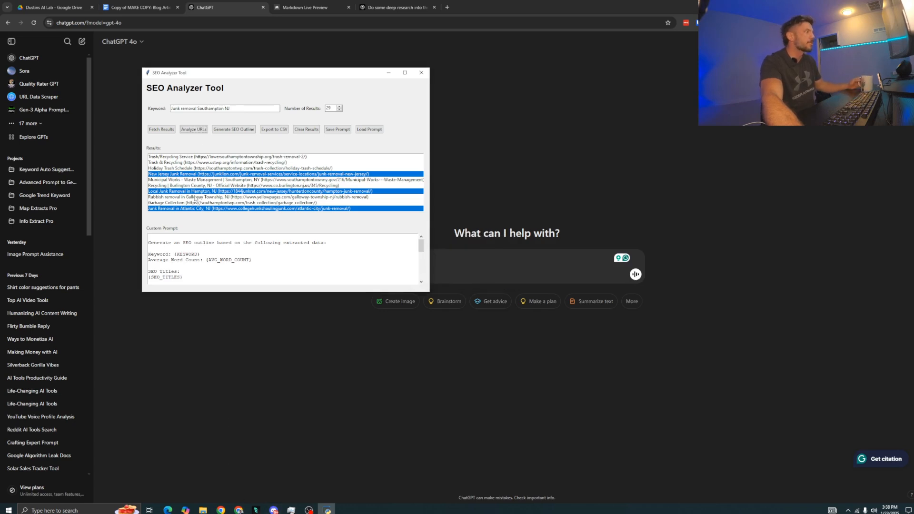
{"action": "scroll", "coordinate": [255, 210], "scroll_direction": "up", "scroll_amount": 5}
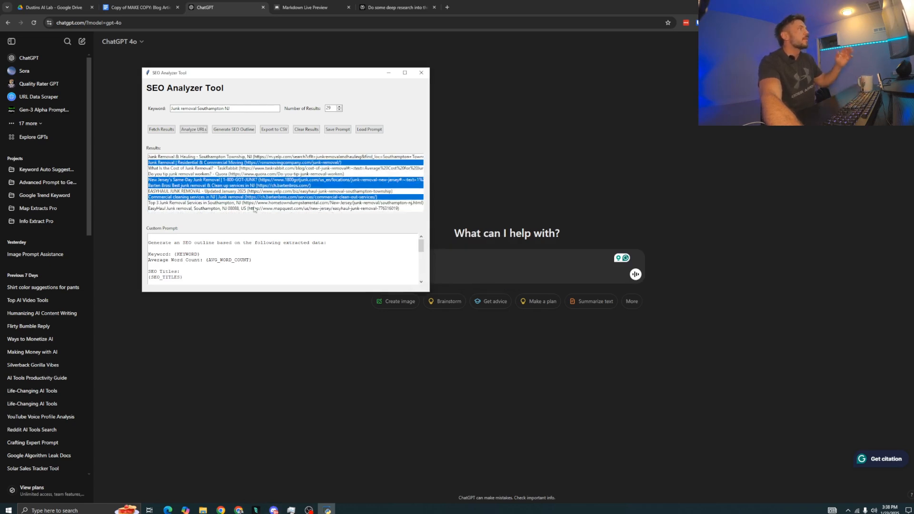
{"action": "scroll", "coordinate": [206, 257], "scroll_direction": "down", "scroll_amount": 2}
{"action": "scroll", "coordinate": [205, 252], "scroll_direction": "up", "scroll_amount": 2}
{"action": "left_click", "coordinate": [234, 129]}
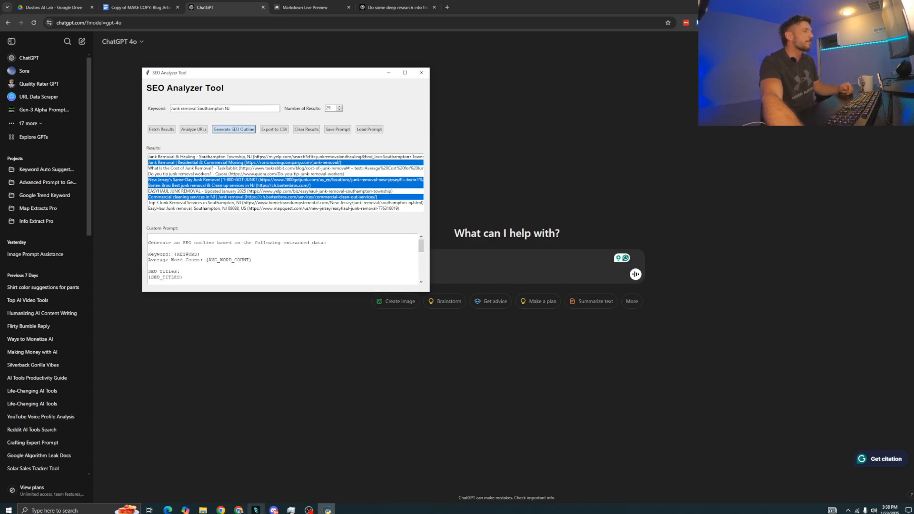
Switch to Windsurf, collapse the snapshots folder, and open "Junk removal Southampton NJ_outline.txt" from the outlines folder to review its sections
{"action": "left_click", "coordinate": [255, 509]}
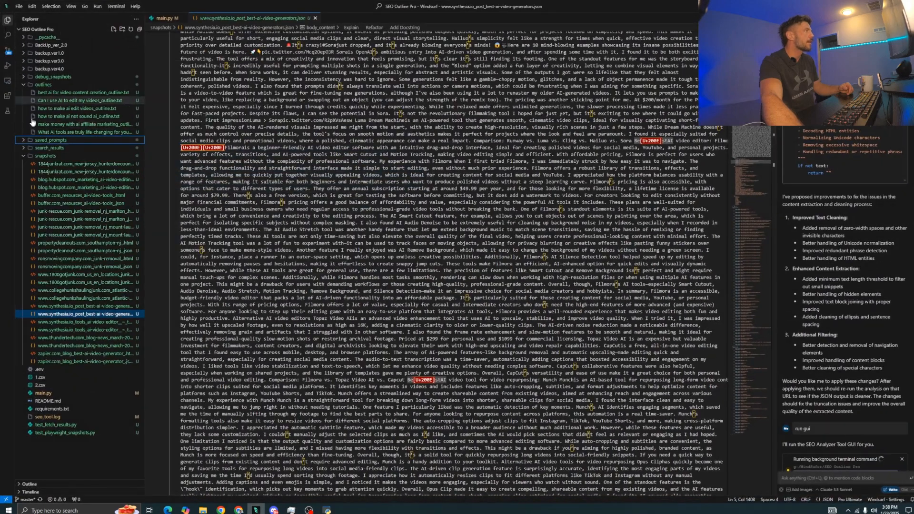
{"action": "left_click", "coordinate": [23, 156]}
{"action": "left_click", "coordinate": [43, 187]}
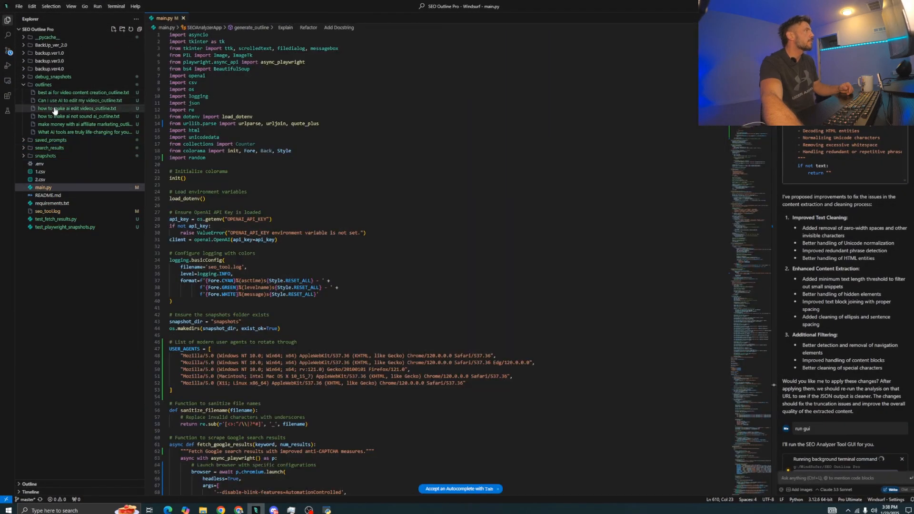
{"action": "left_click", "coordinate": [81, 124]}
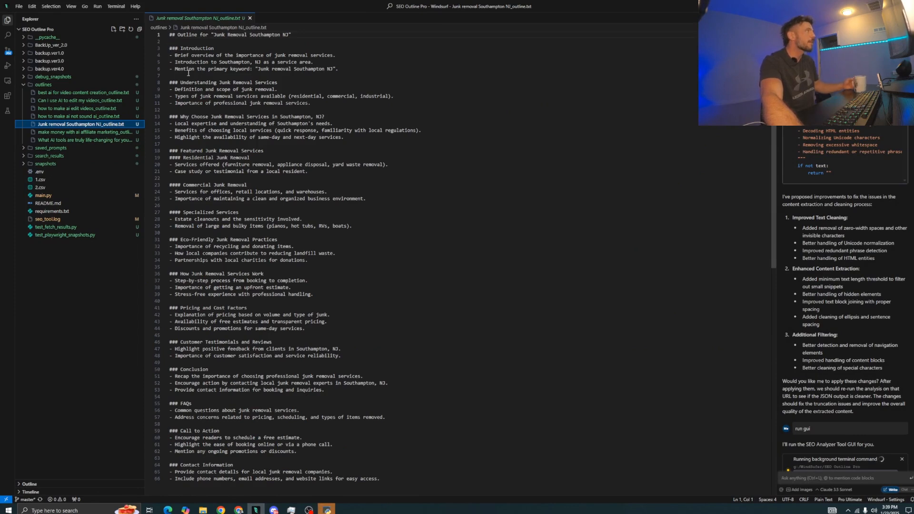
{"action": "scroll", "coordinate": [251, 120], "scroll_direction": "down", "scroll_amount": 4}
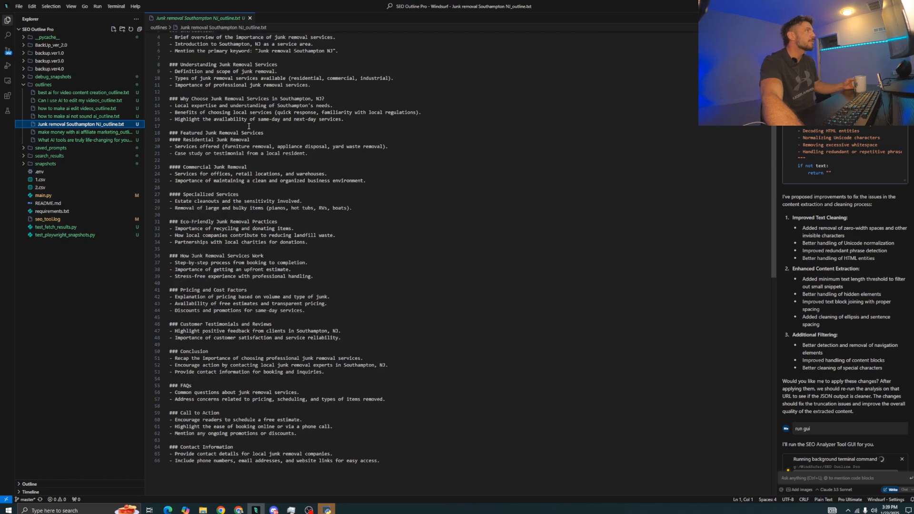
{"action": "scroll", "coordinate": [248, 128], "scroll_direction": "up", "scroll_amount": 4}
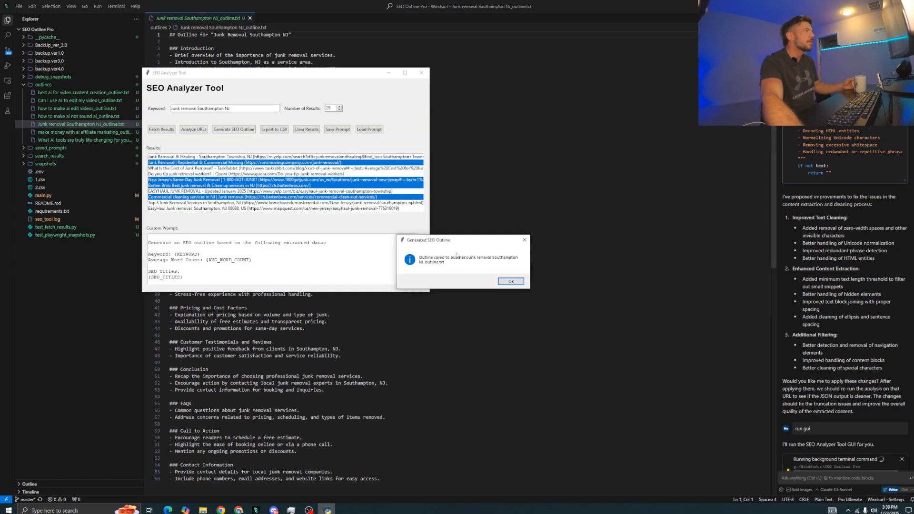
Add "Local" before "SEO outline" in the custom prompt's first line and regenerate the outline
{"action": "left_click", "coordinate": [511, 281]}
{"action": "left_click", "coordinate": [180, 244]}
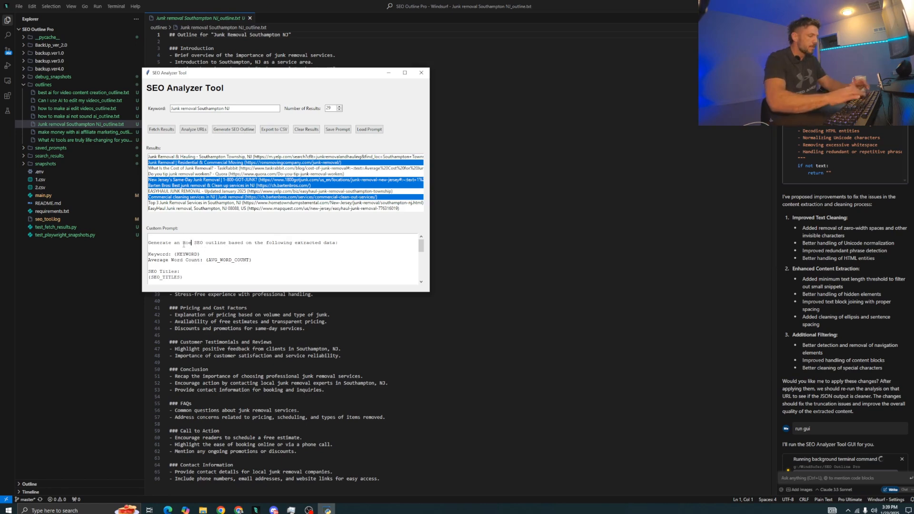
{"action": "type", "text": "local"}
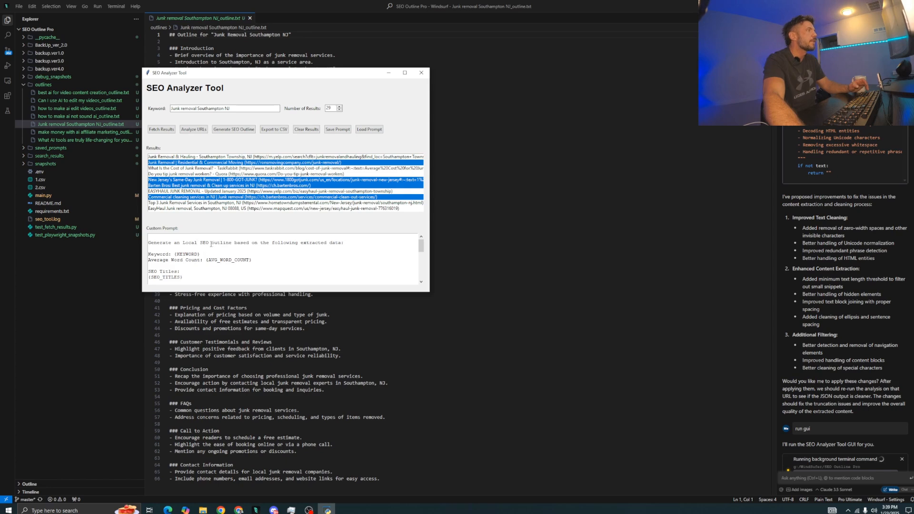
{"action": "left_click", "coordinate": [233, 129]}
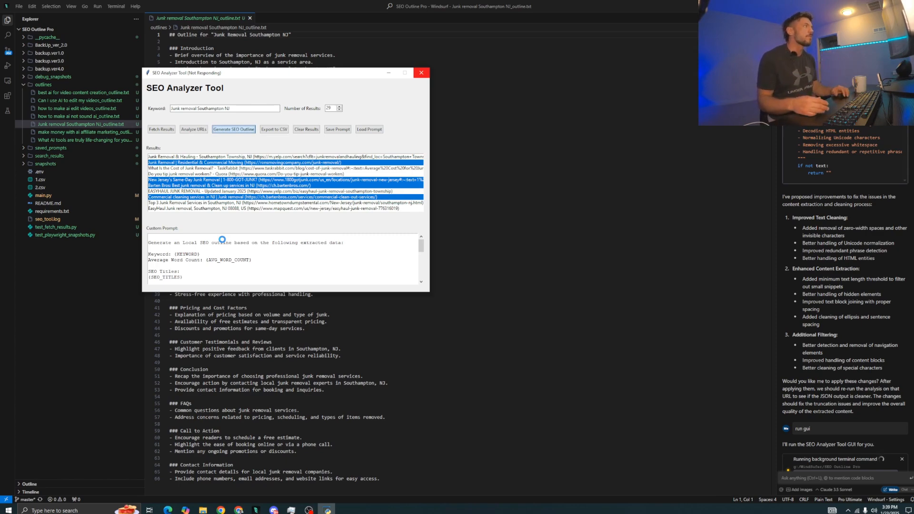
Move the SEO Analyzer Tool window aside and review the regenerated Southampton outline from the introduction to the call to action
{"action": "left_click_drag", "start_coordinate": [285, 77], "coordinate": [605, 125]}
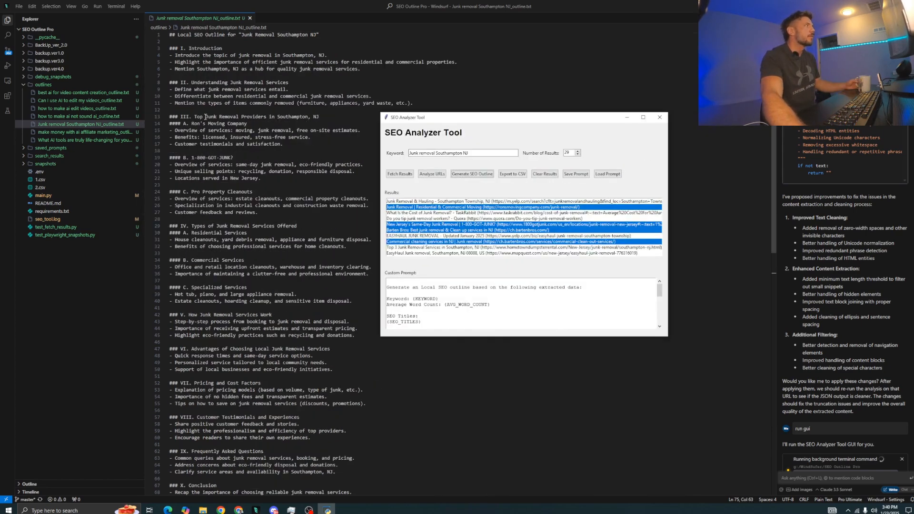
{"action": "left_click", "coordinate": [206, 117]}
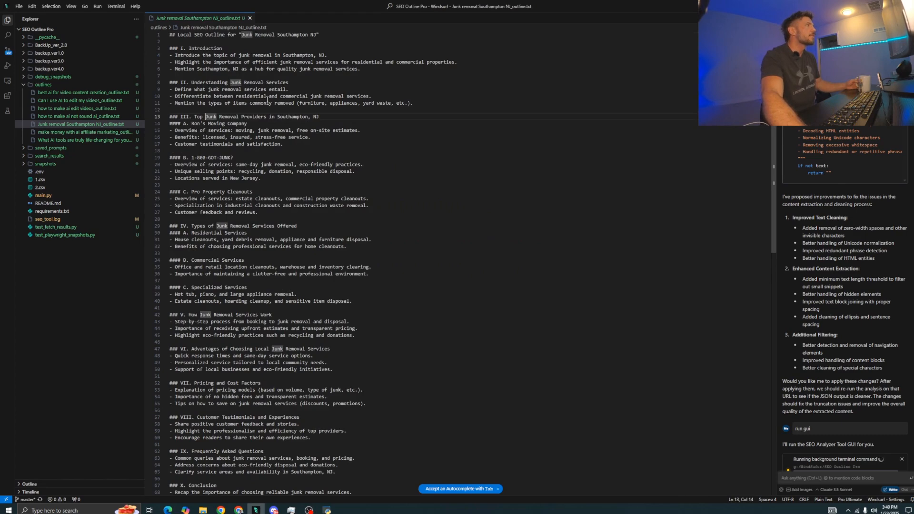
{"action": "scroll", "coordinate": [261, 122], "scroll_direction": "down", "scroll_amount": 1}
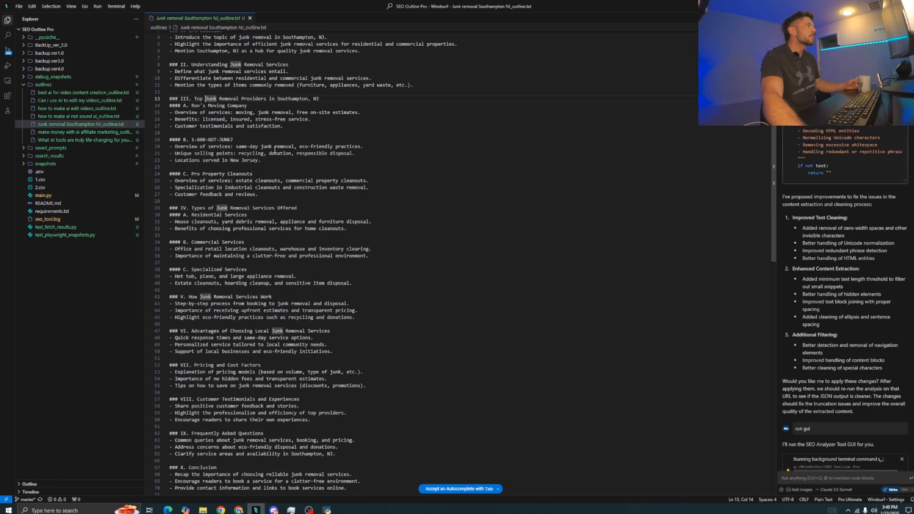
{"action": "scroll", "coordinate": [268, 182], "scroll_direction": "down", "scroll_amount": 2}
{"action": "scroll", "coordinate": [252, 274], "scroll_direction": "down", "scroll_amount": 2}
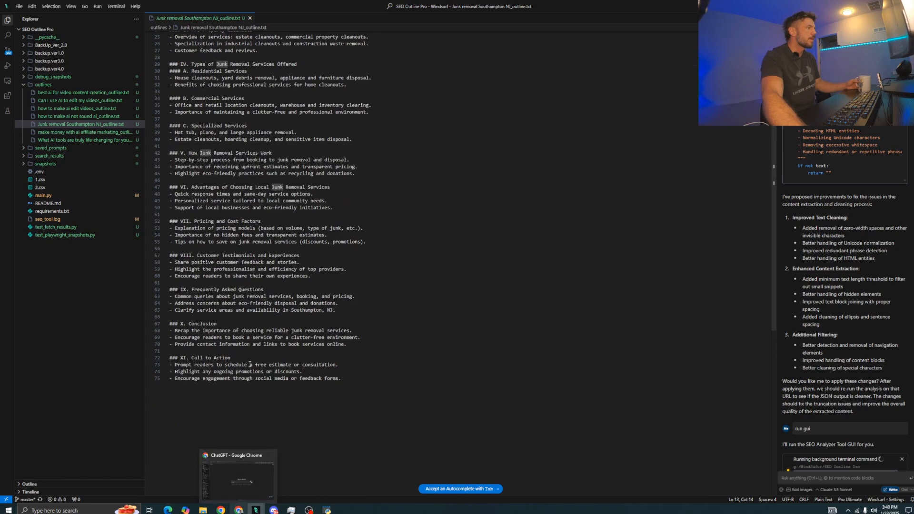
{"action": "scroll", "coordinate": [231, 301], "scroll_direction": "up", "scroll_amount": 2}
{"action": "scroll", "coordinate": [232, 301], "scroll_direction": "down", "scroll_amount": 3}
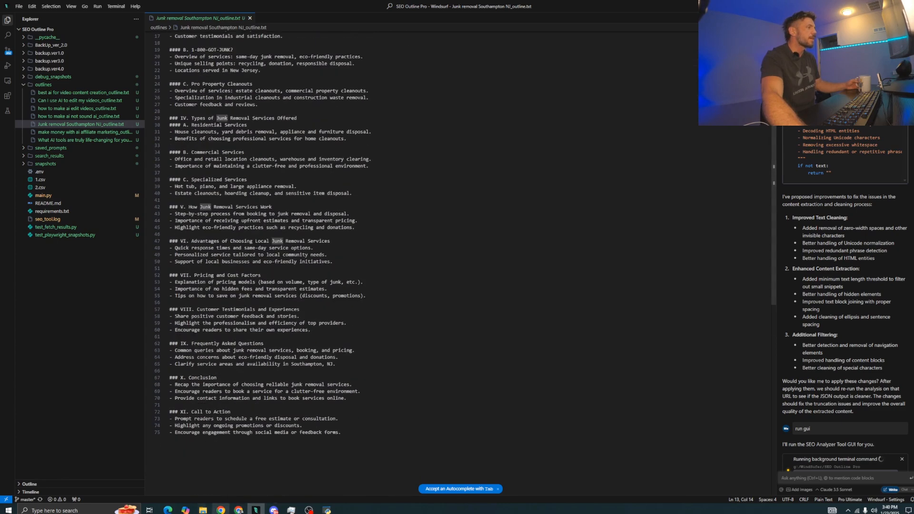
Switch to the Perplexity thread in Chrome and examine the Junk Removal Junkies research request and the generated company bio
{"action": "left_click", "coordinate": [239, 510]}
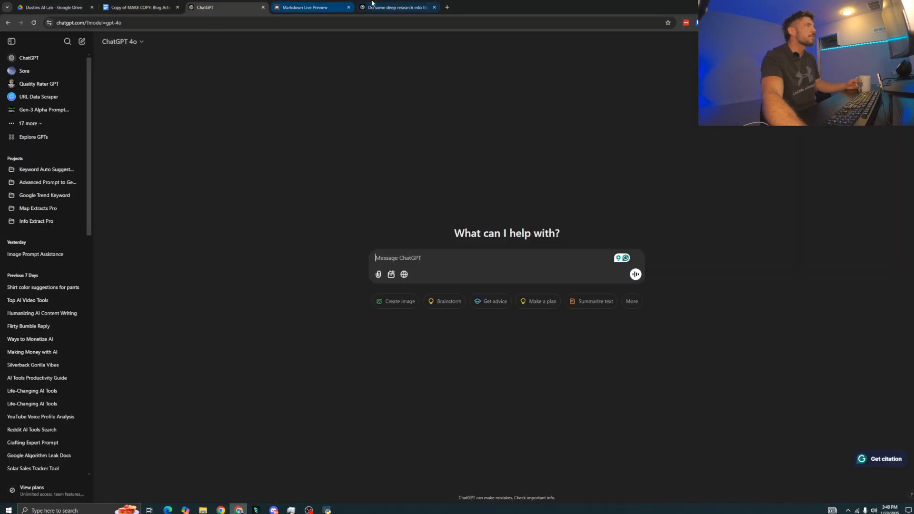
{"action": "left_click", "coordinate": [379, 6]}
{"action": "scroll", "coordinate": [395, 200], "scroll_direction": "down", "scroll_amount": 3}
{"action": "scroll", "coordinate": [395, 213], "scroll_direction": "up", "scroll_amount": 7}
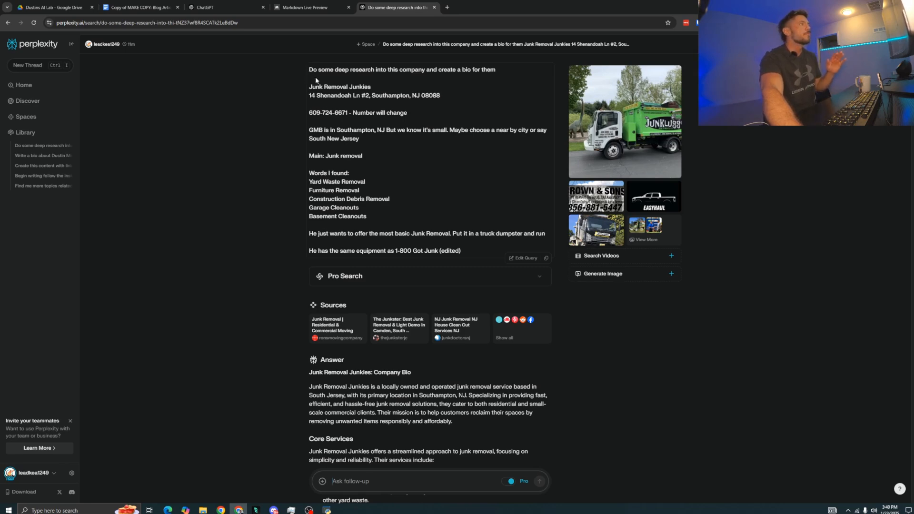
{"action": "left_click_drag", "start_coordinate": [305, 84], "coordinate": [469, 253]}
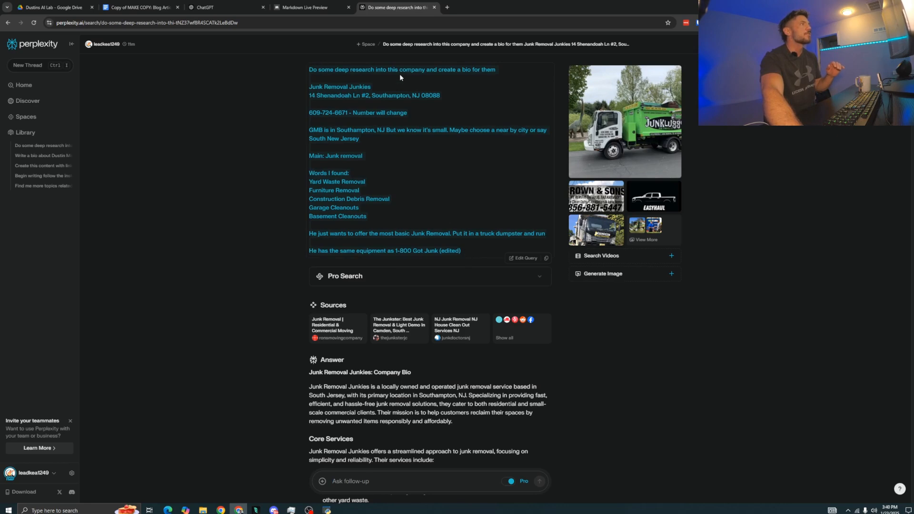
{"action": "left_click", "coordinate": [452, 74]}
{"action": "scroll", "coordinate": [461, 215], "scroll_direction": "down", "scroll_amount": 2}
{"action": "scroll", "coordinate": [461, 215], "scroll_direction": "down", "scroll_amount": 2}
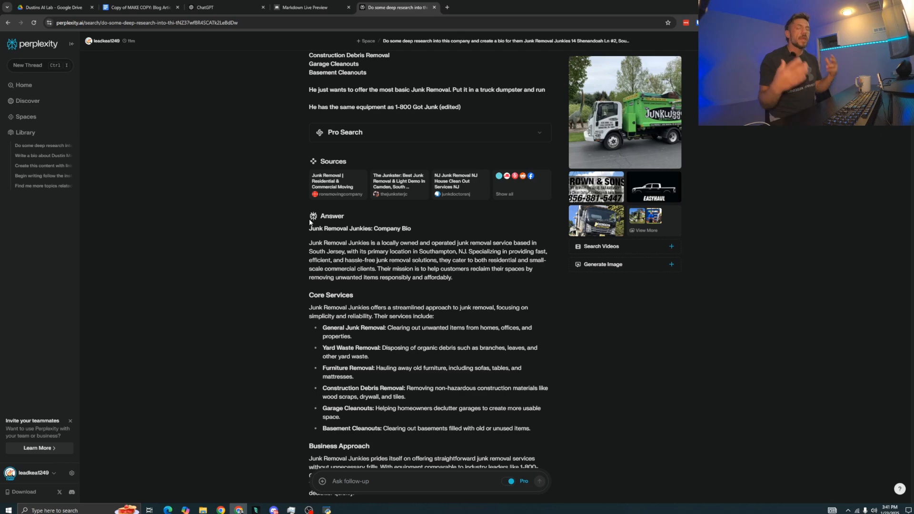
Copy the full Junk Removal Junkies bio from the Perplexity answer, from the "Company Bio" heading through the closing paragraph
{"action": "triple_click", "coordinate": [307, 228]}
{"action": "left_click_drag", "start_coordinate": [348, 242], "coordinate": [393, 394]}
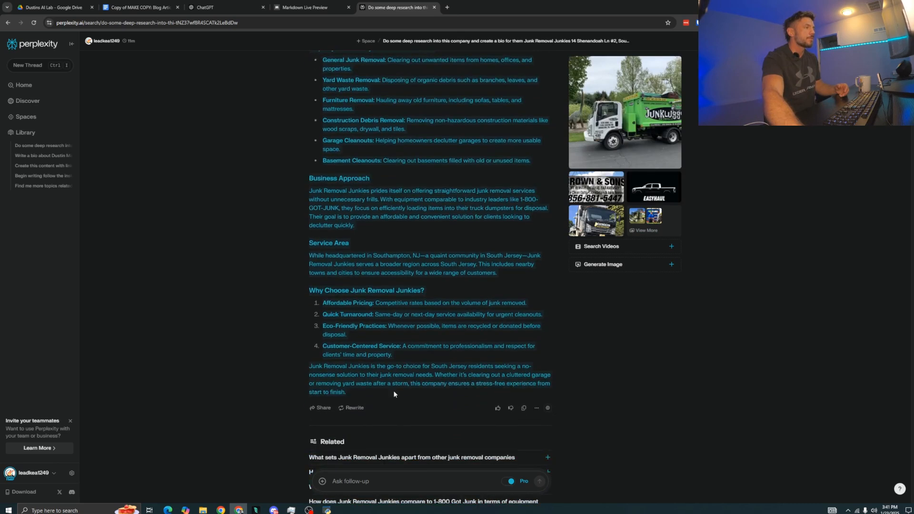
{"action": "right_click", "coordinate": [392, 387]}
{"action": "left_click", "coordinate": [429, 238]}
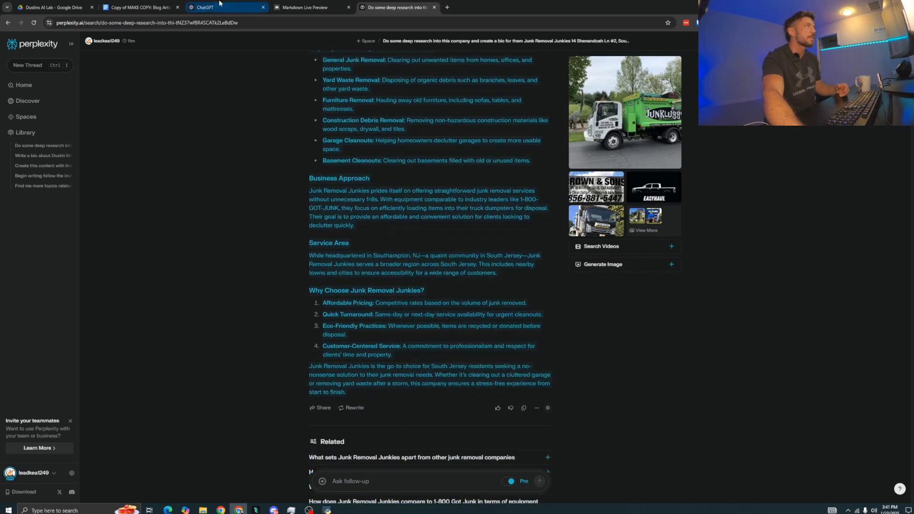
In the SEO Analyzer Tool, add "Here is the company info to use in the outline:" at the custom prompt's end and paste the bio below
{"action": "left_click", "coordinate": [327, 510]}
{"action": "scroll", "coordinate": [455, 308], "scroll_direction": "down", "scroll_amount": 6}
{"action": "left_click", "coordinate": [435, 320]}
{"action": "key", "text": "Return"}
{"action": "key", "text": "Return"}
{"action": "key", "text": "Return"}
{"action": "type", "text": "Here is ther comp"}
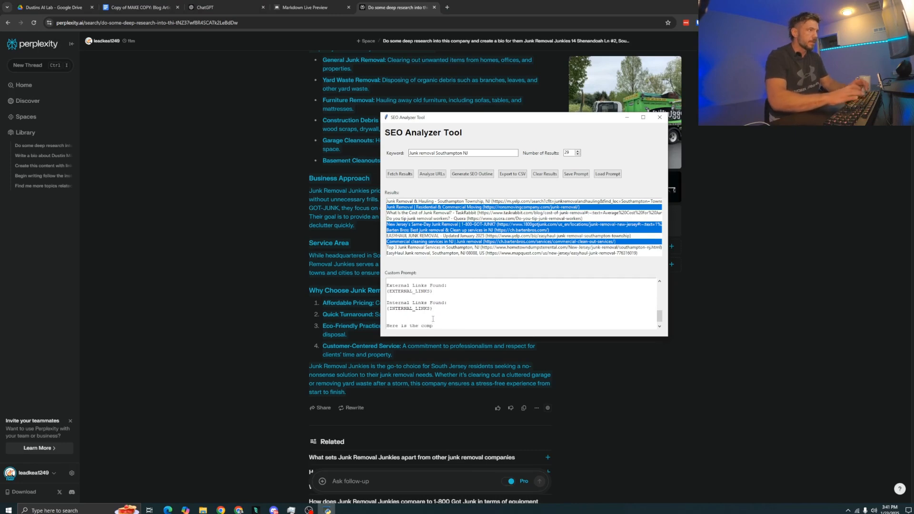
{"action": "type", "text": "any info to use in th"}
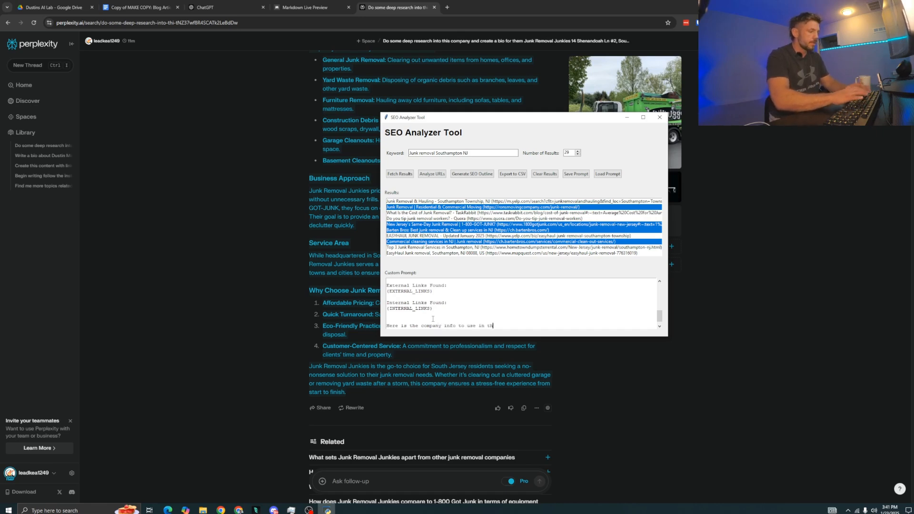
{"action": "type", "text": "tline:"}
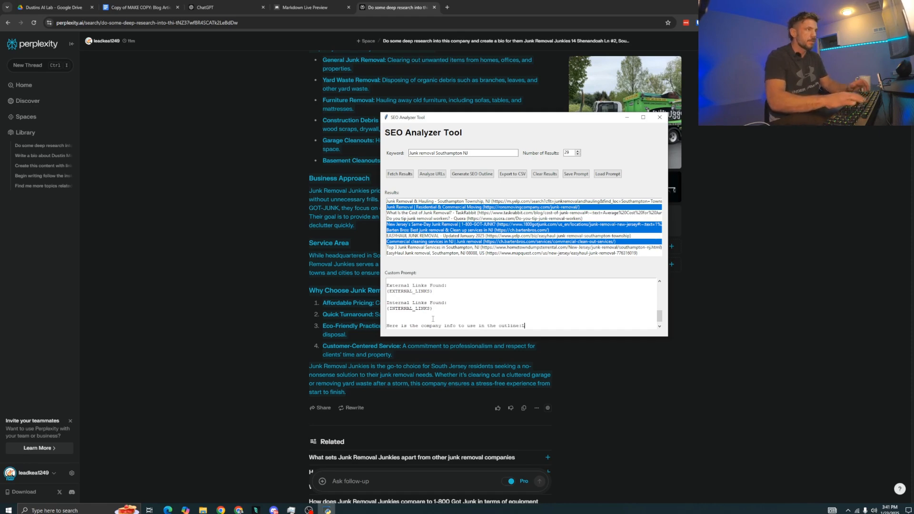
{"action": "key", "text": "Return"}
{"action": "key", "text": "ctrl+v"}
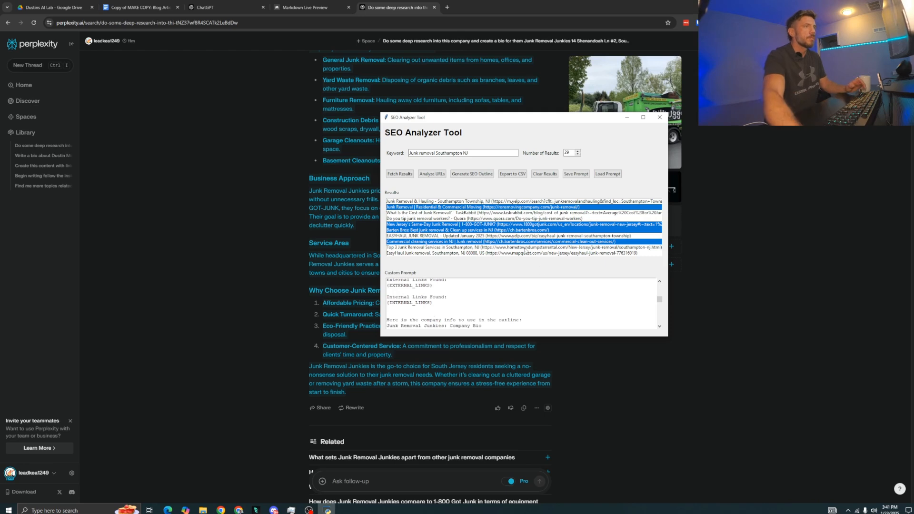
Generate the SEO outline with the company info included and view the updated Southampton outline file in Windsurf
{"action": "left_click", "coordinate": [471, 174]}
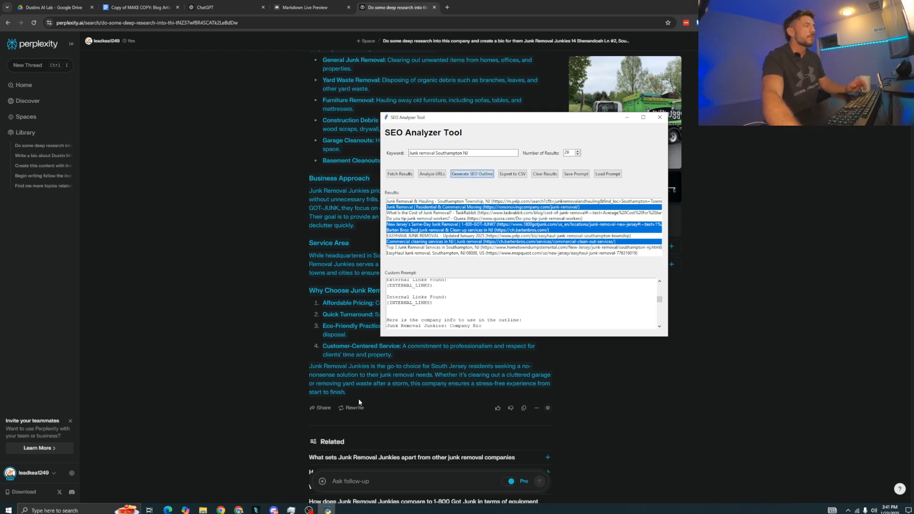
{"action": "left_click", "coordinate": [256, 510]}
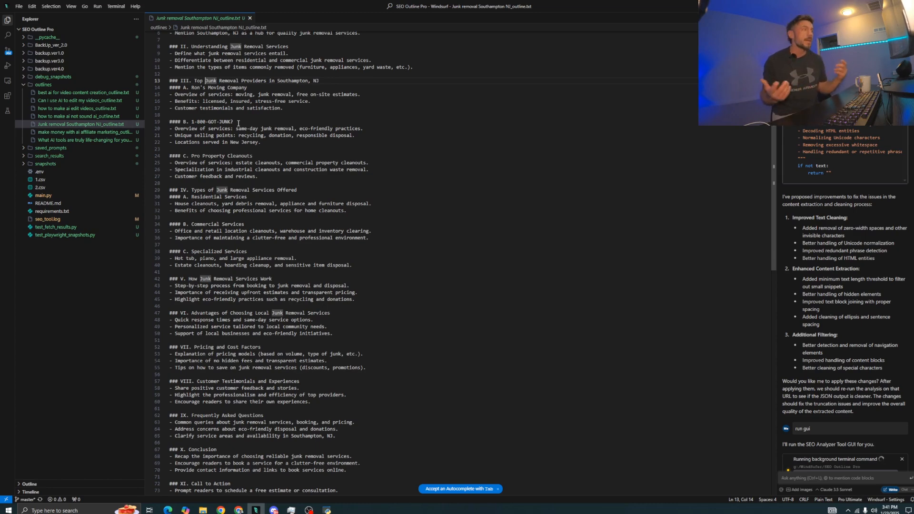
{"action": "scroll", "coordinate": [216, 248], "scroll_direction": "up", "scroll_amount": 2}
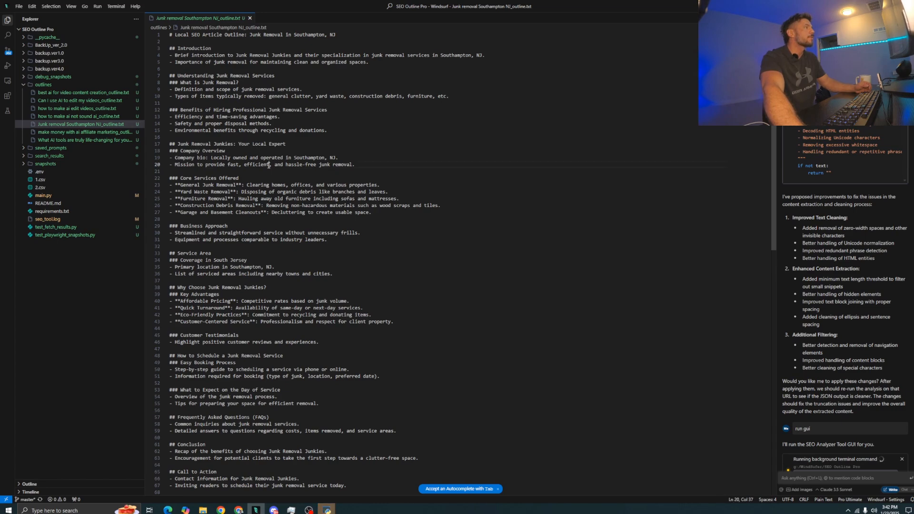
Bring up the empty Markdown Live Preview page in Chrome, and copy the entire Southampton outline from Windsurf
{"action": "key", "text": "ctrl+a"}
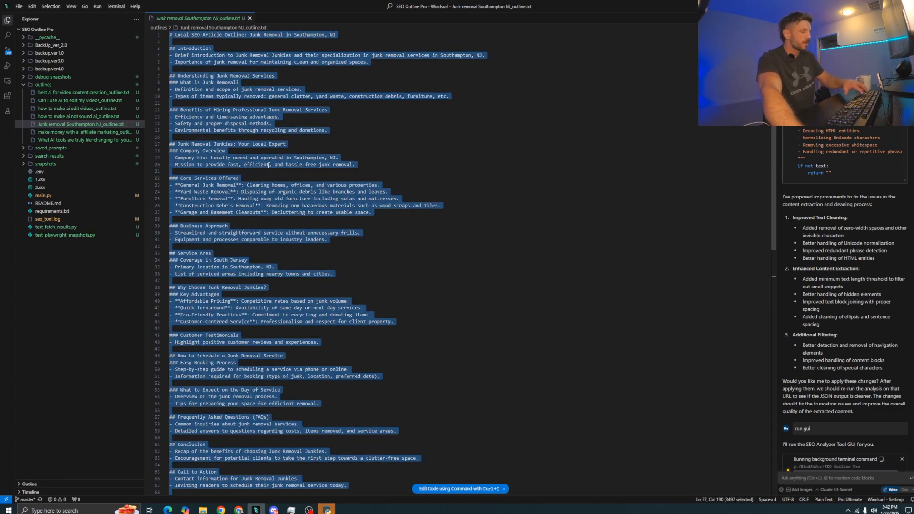
{"action": "left_click", "coordinate": [873, 6]}
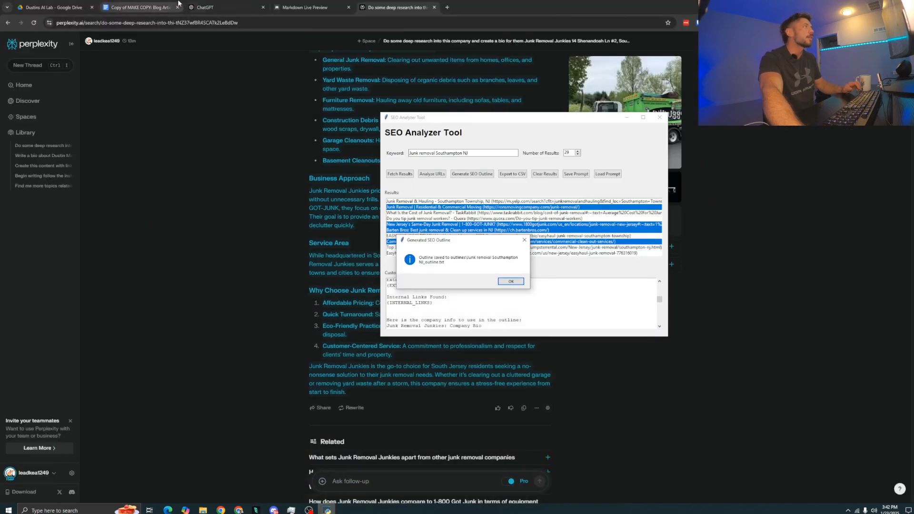
{"action": "left_click", "coordinate": [190, 6]}
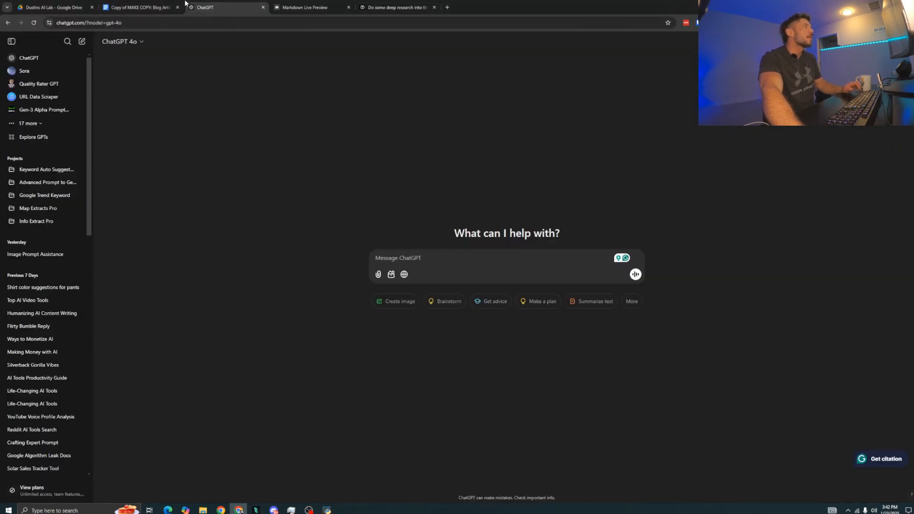
{"action": "left_click", "coordinate": [292, 7]}
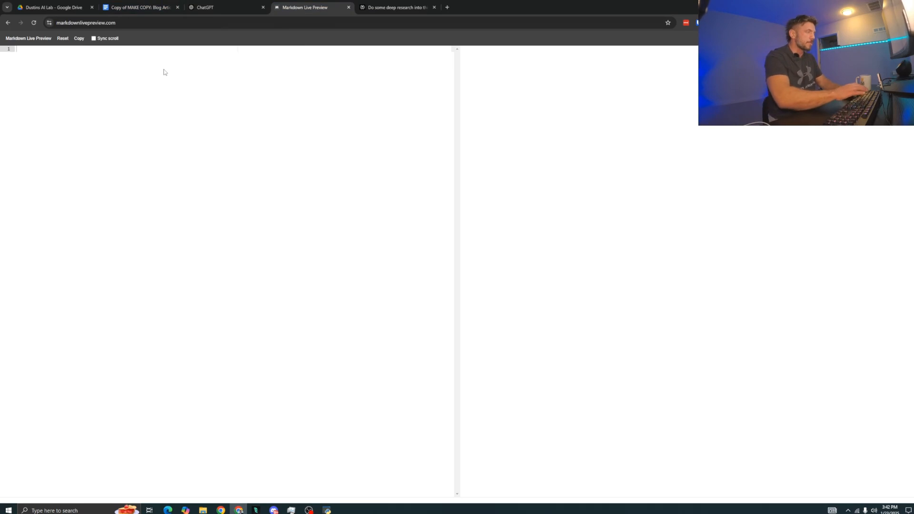
{"action": "left_click", "coordinate": [256, 510]}
{"action": "right_click", "coordinate": [245, 266]}
{"action": "left_click", "coordinate": [254, 314]}
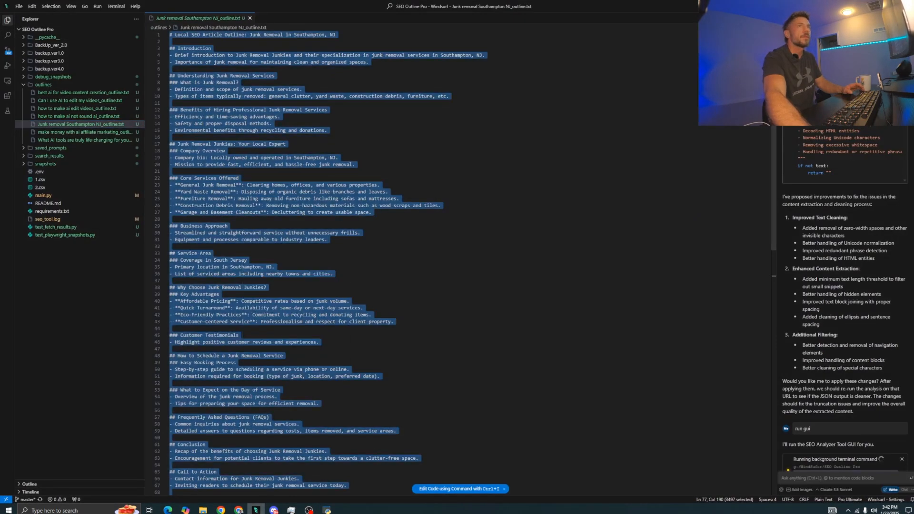
Paste the outline into Markdown Live Preview and review the rendered version down to the Optimized SEO Elements section
{"action": "key", "text": "alt+Tab"}
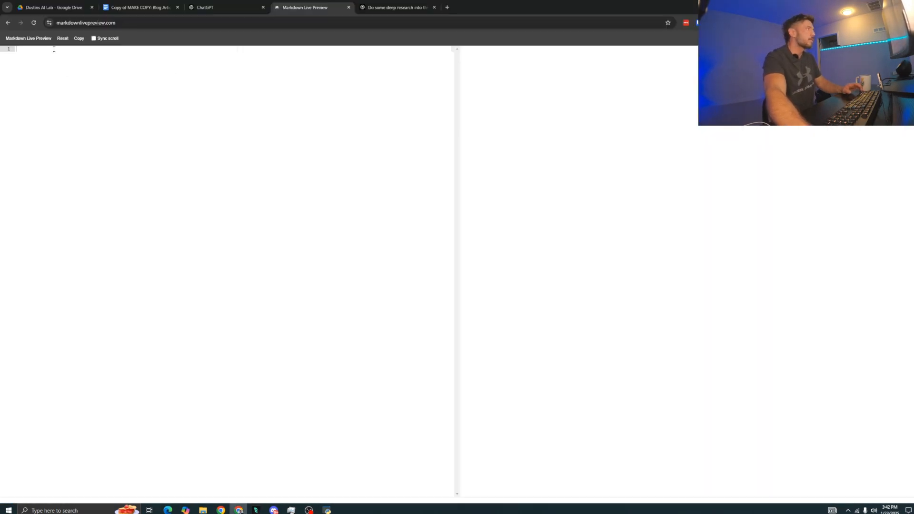
{"action": "key", "text": "ctrl+v"}
{"action": "scroll", "coordinate": [582, 188], "scroll_direction": "down", "scroll_amount": 5}
{"action": "scroll", "coordinate": [582, 189], "scroll_direction": "down", "scroll_amount": 6}
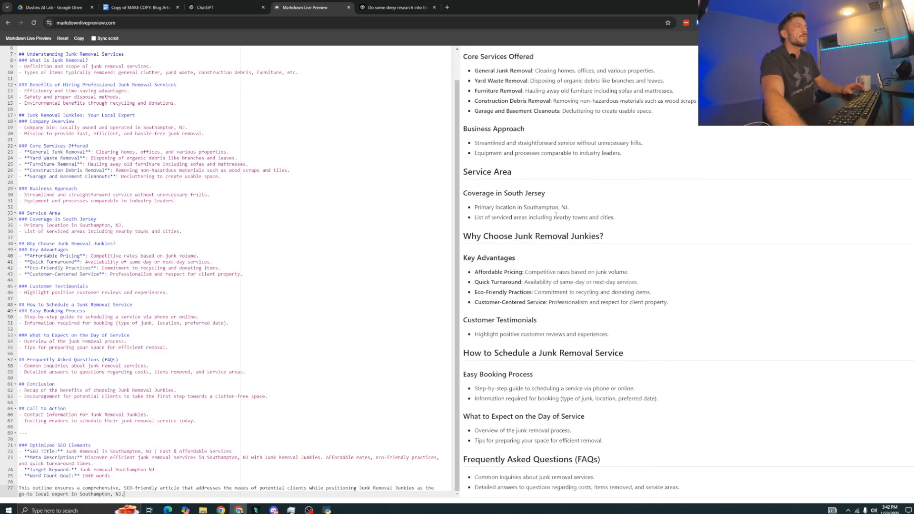
{"action": "scroll", "coordinate": [502, 170], "scroll_direction": "down", "scroll_amount": 1}
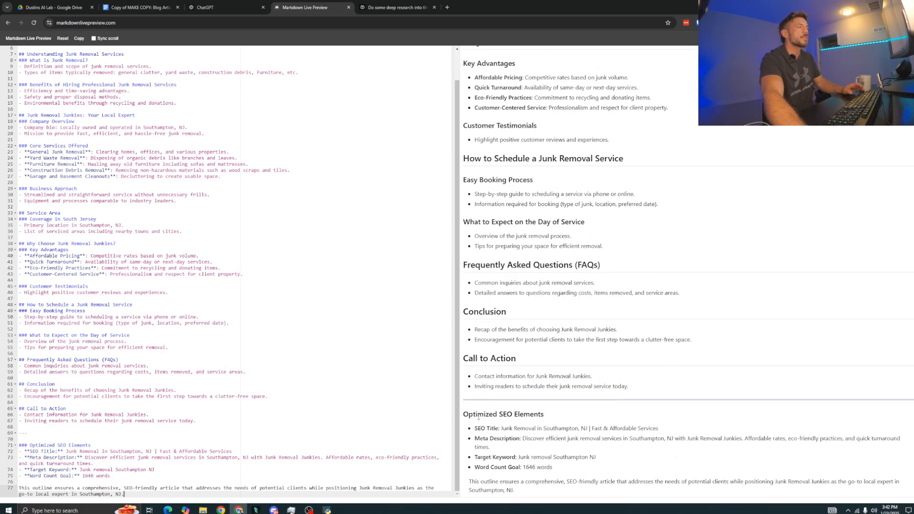
{"action": "scroll", "coordinate": [496, 376], "scroll_direction": "up", "scroll_amount": 12}
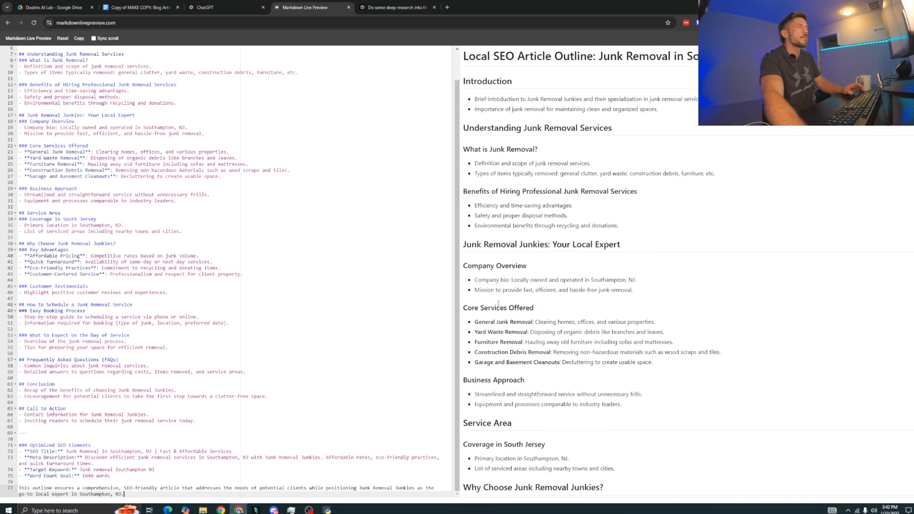
In the SEO Analyzer Tool, load the saved prompt "New Analyze Research Prompt.txt" and generate a new outline with it
{"action": "left_click", "coordinate": [328, 511]}
{"action": "left_click", "coordinate": [511, 281]}
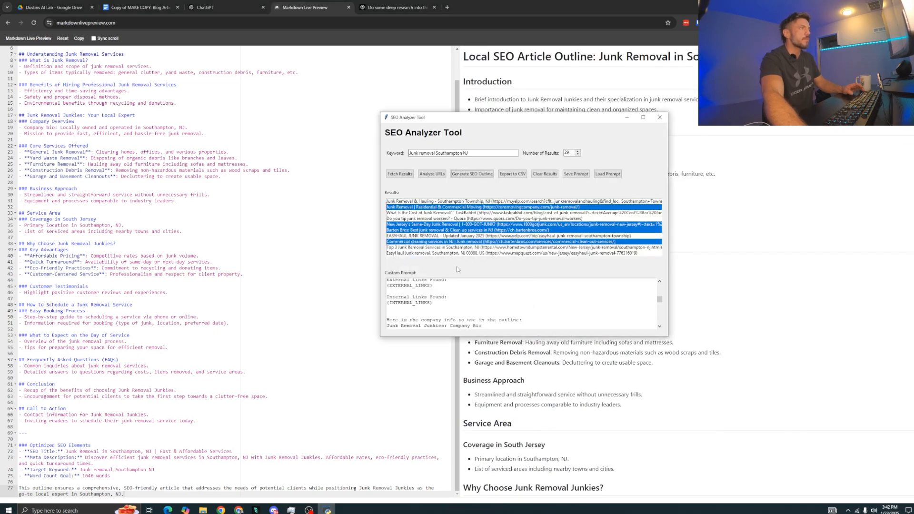
{"action": "left_click", "coordinate": [608, 174]}
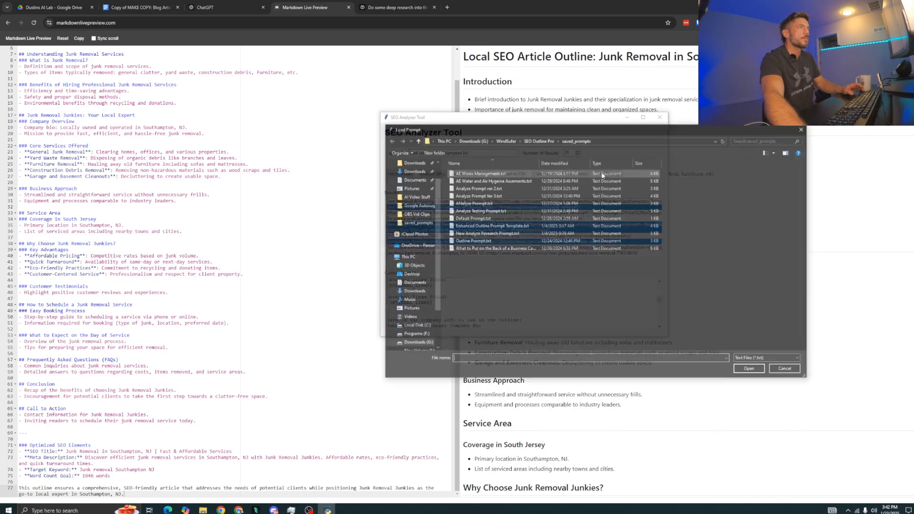
{"action": "left_click", "coordinate": [471, 233]}
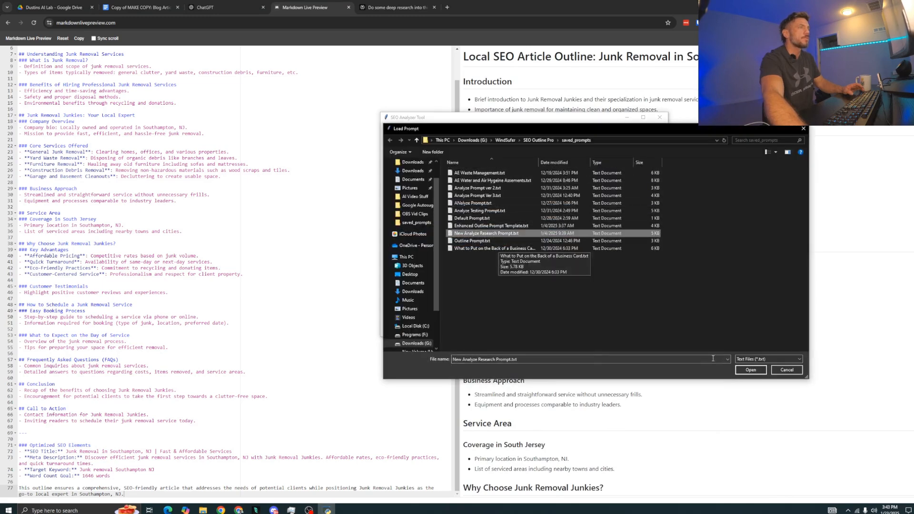
{"action": "left_click", "coordinate": [751, 370]}
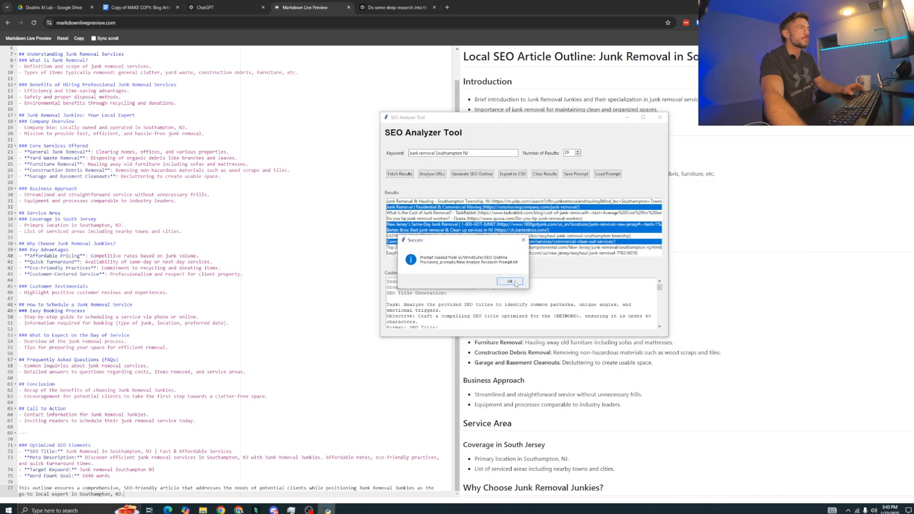
{"action": "left_click", "coordinate": [511, 282]}
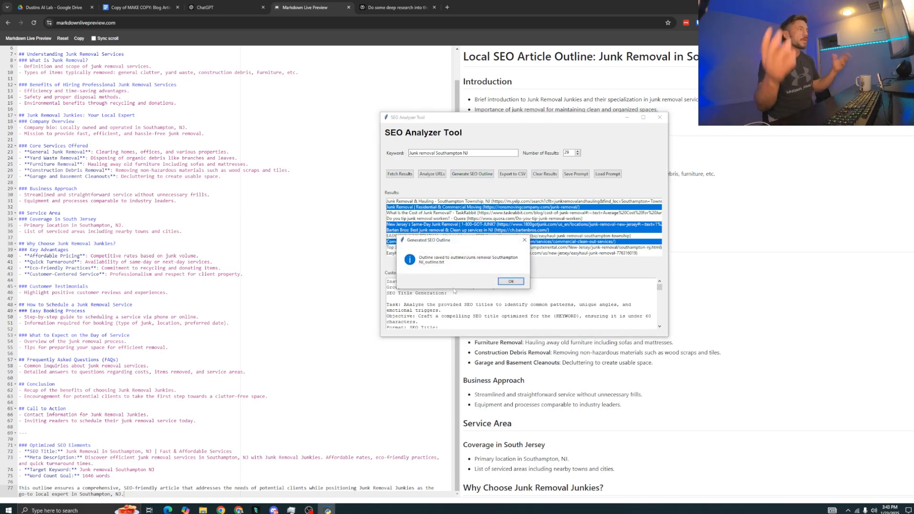
Switch to Windsurf and examine the regenerated file's title and meta description, keyword analysis, content strategy, links and word count sections
{"action": "left_click", "coordinate": [255, 511]}
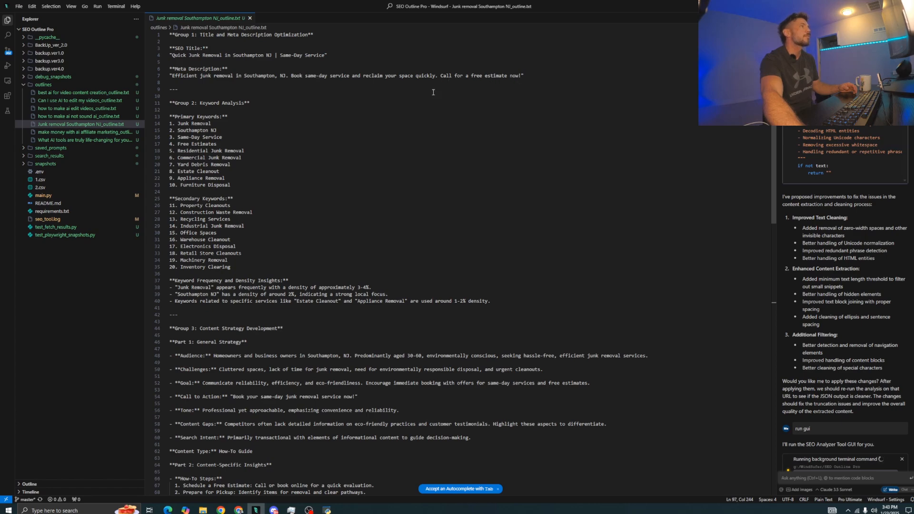
{"action": "scroll", "coordinate": [249, 142], "scroll_direction": "down", "scroll_amount": 5}
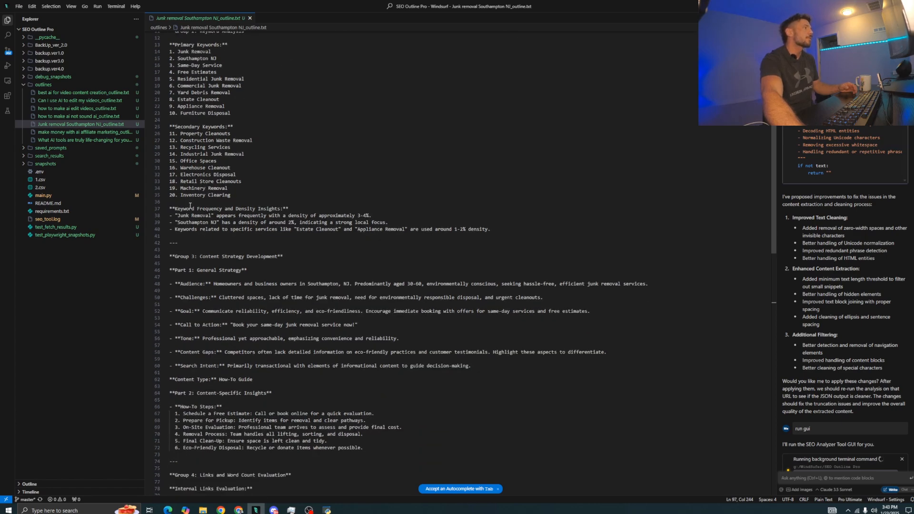
{"action": "scroll", "coordinate": [241, 197], "scroll_direction": "down", "scroll_amount": 3}
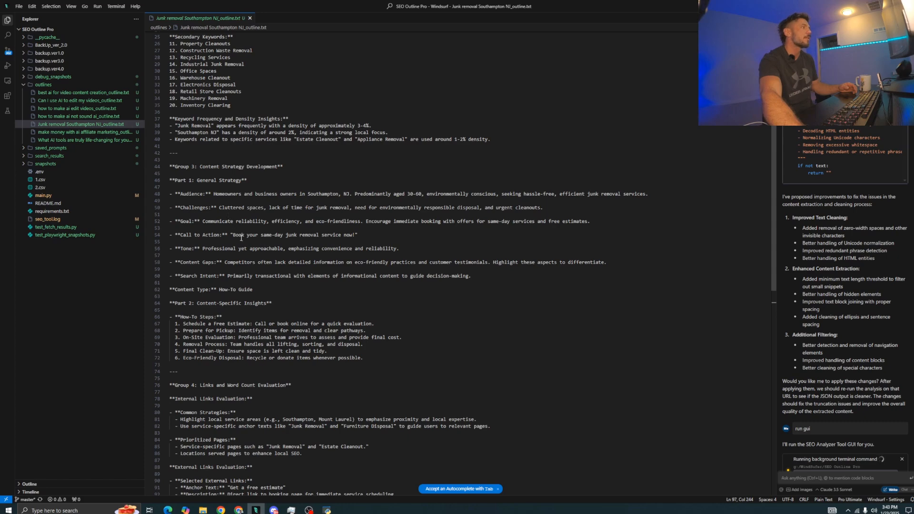
{"action": "scroll", "coordinate": [222, 199], "scroll_direction": "down", "scroll_amount": 2}
{"action": "scroll", "coordinate": [227, 200], "scroll_direction": "down", "scroll_amount": 2}
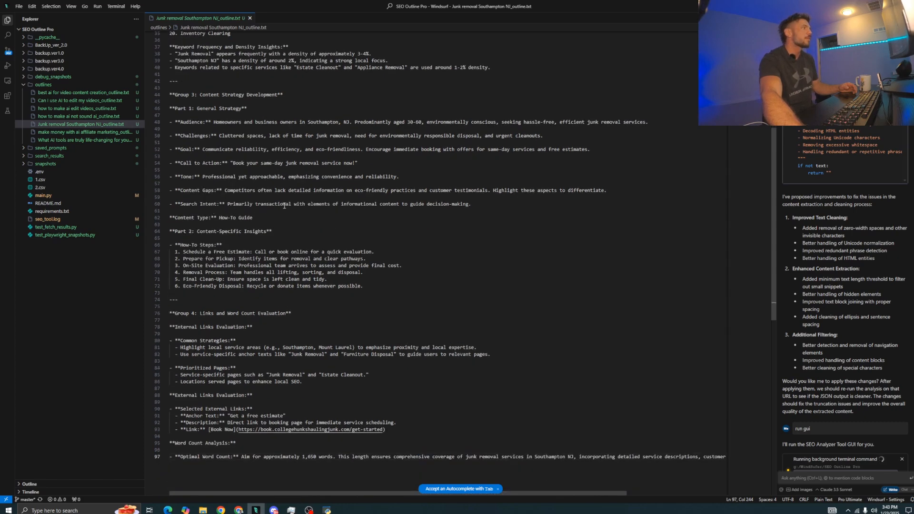
{"action": "scroll", "coordinate": [266, 236], "scroll_direction": "down", "scroll_amount": 5}
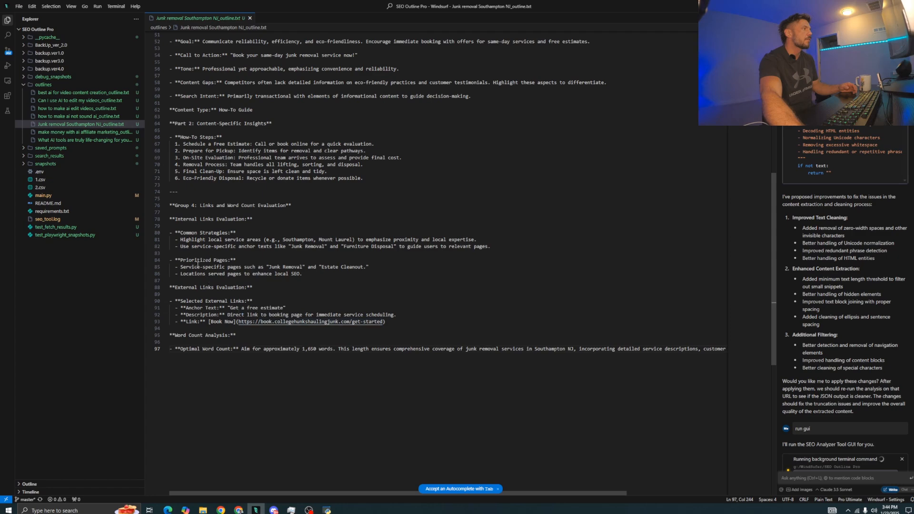
{"action": "scroll", "coordinate": [189, 243], "scroll_direction": "up", "scroll_amount": 4}
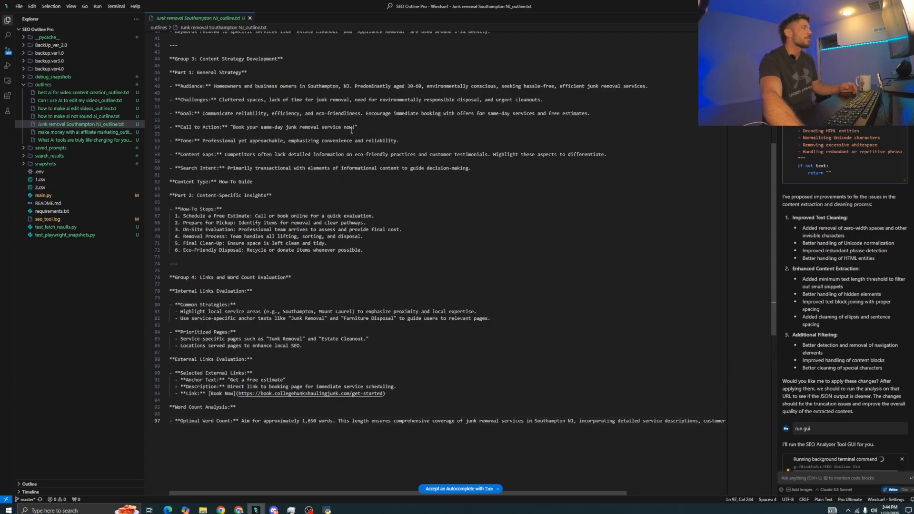
{"action": "scroll", "coordinate": [237, 180], "scroll_direction": "down", "scroll_amount": 3}
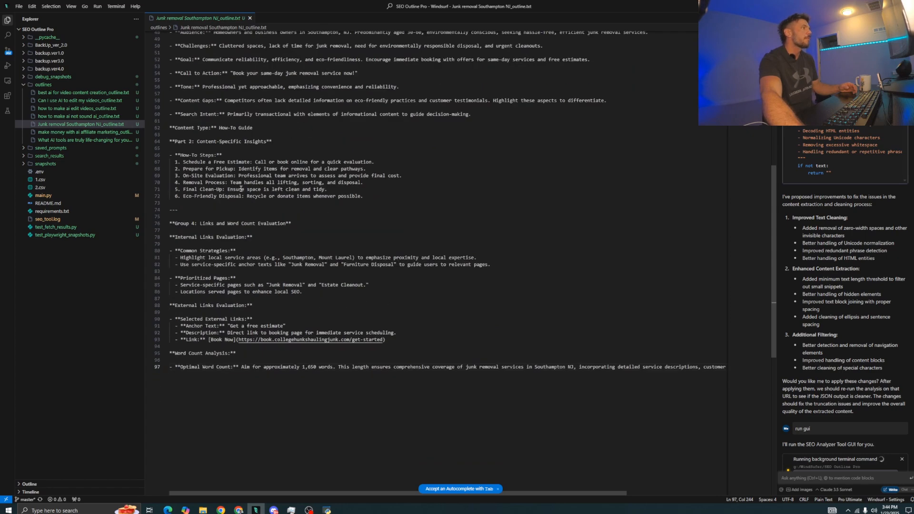
{"action": "scroll", "coordinate": [243, 226], "scroll_direction": "up", "scroll_amount": 4}
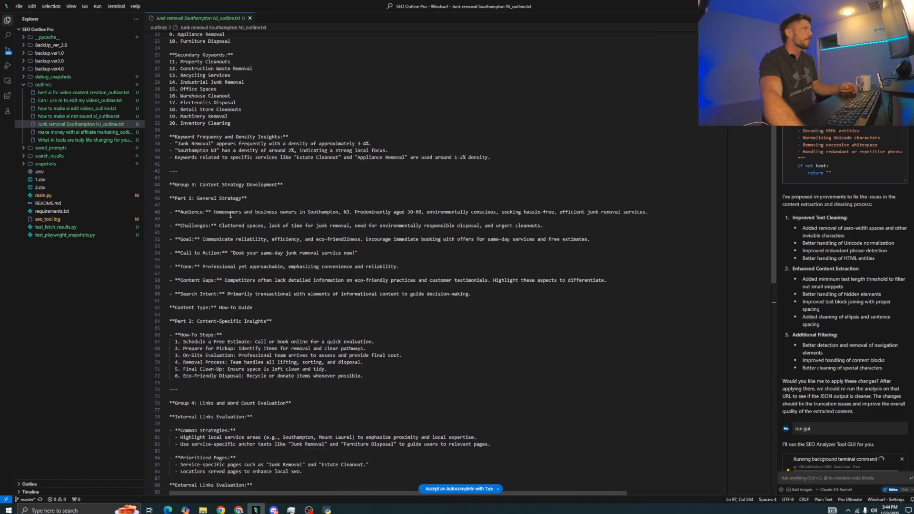
Copy the entire research analysis in Windsurf, switch back to Chrome, and dismiss the SEO Analyzer Tool's outline-saved message
{"action": "scroll", "coordinate": [233, 226], "scroll_direction": "down", "scroll_amount": 2}
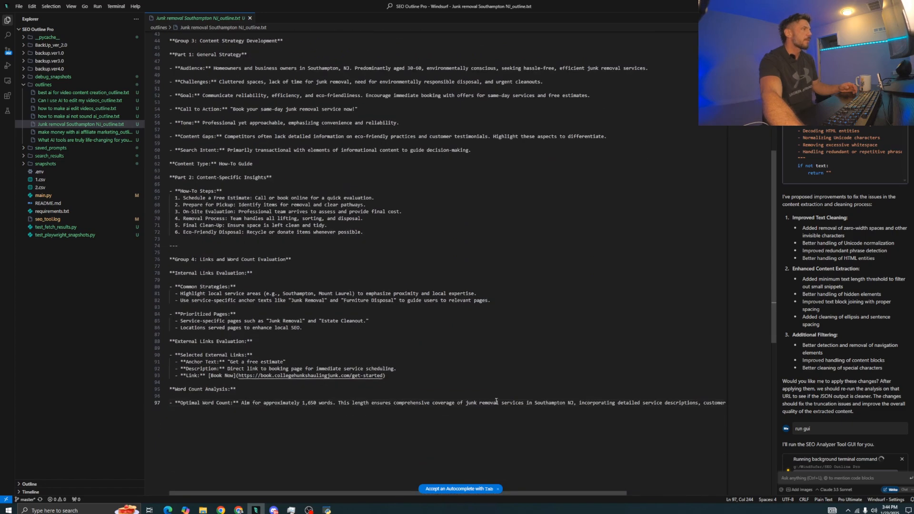
{"action": "key", "text": "ctrl+a"}
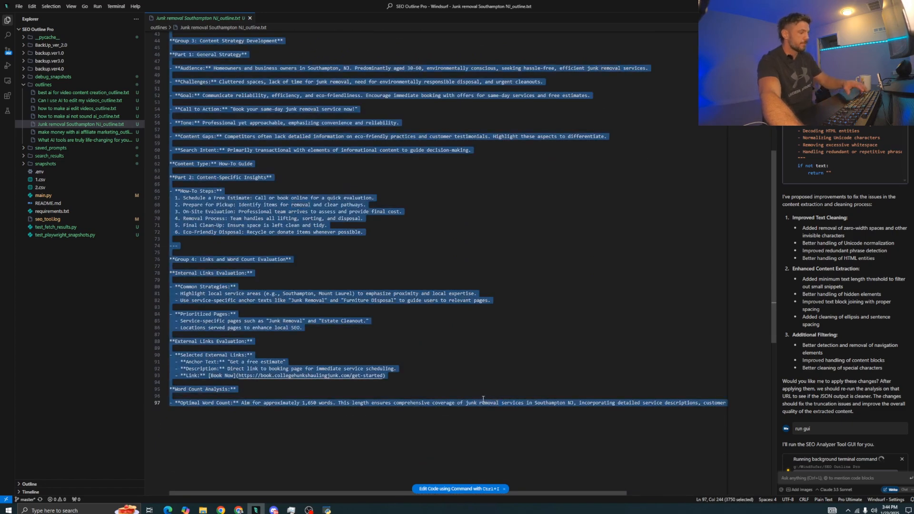
{"action": "left_click", "coordinate": [860, 6]}
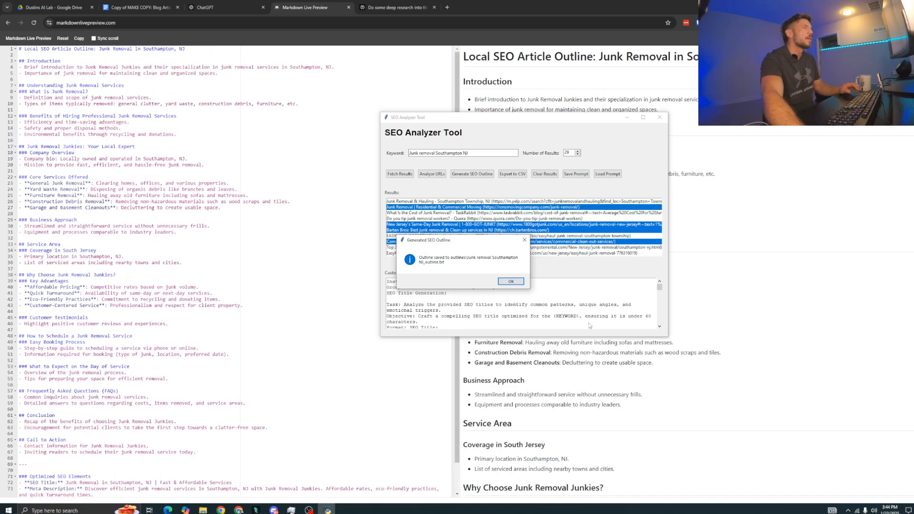
{"action": "left_click", "coordinate": [511, 281]}
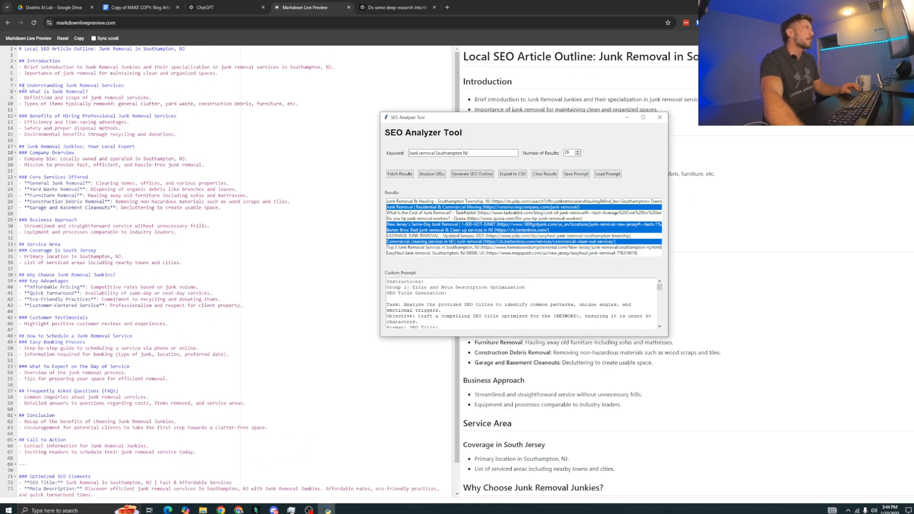
In Markdown Live Preview, add a slash-and-backslash separator line above the existing outline and paste the research analysis above it
{"action": "left_click", "coordinate": [19, 49]}
{"action": "key", "text": "Return"}
{"action": "key", "text": "Return"}
{"action": "key", "text": "Return"}
{"action": "key", "text": "Up"}
{"action": "key", "text": "Up"}
{"action": "key", "text": "Up"}
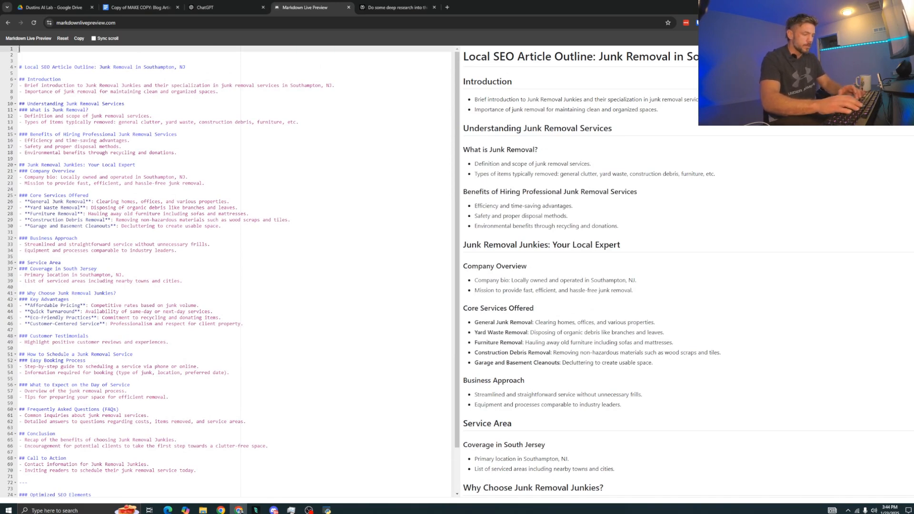
{"action": "type", "text": "///////////////////////////////////\\\\\\\\\\\\\\\\\\\\\\\\\\\\\\\\\\\\\\\\\\\\\\\\\\\\\\\\\\\\\\\\\\"}
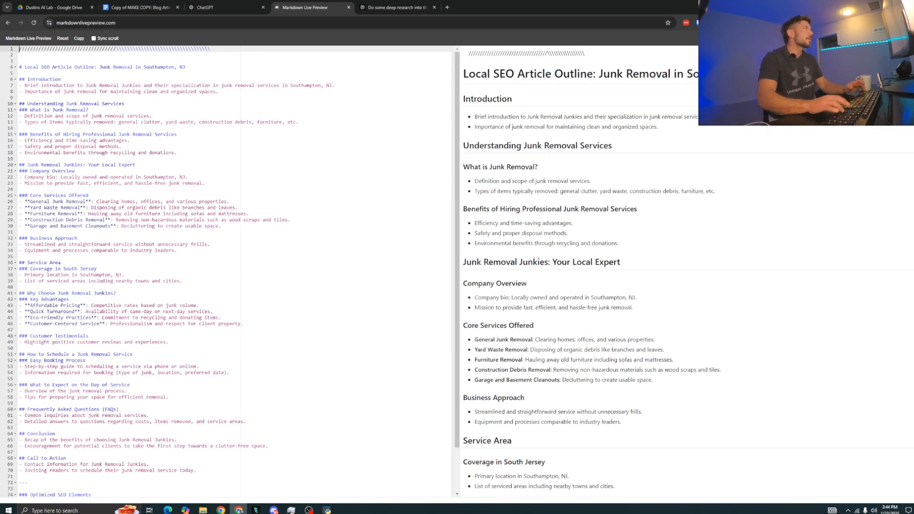
{"action": "key", "text": "ctrl+v"}
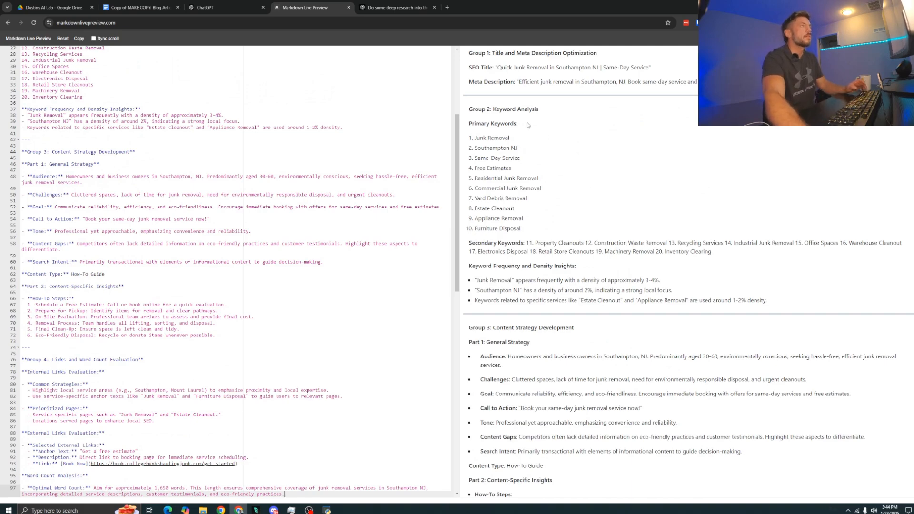
Check the loaded custom prompt in the SEO Analyzer Tool, and review the rendered analysis around the separator in Markdown Live Preview
{"action": "left_click", "coordinate": [327, 511]}
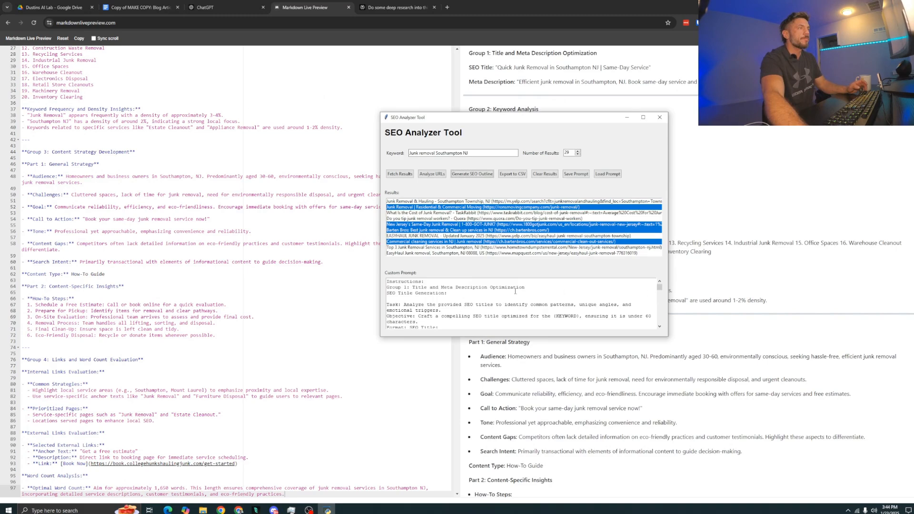
{"action": "scroll", "coordinate": [656, 282], "scroll_direction": "down", "scroll_amount": 3}
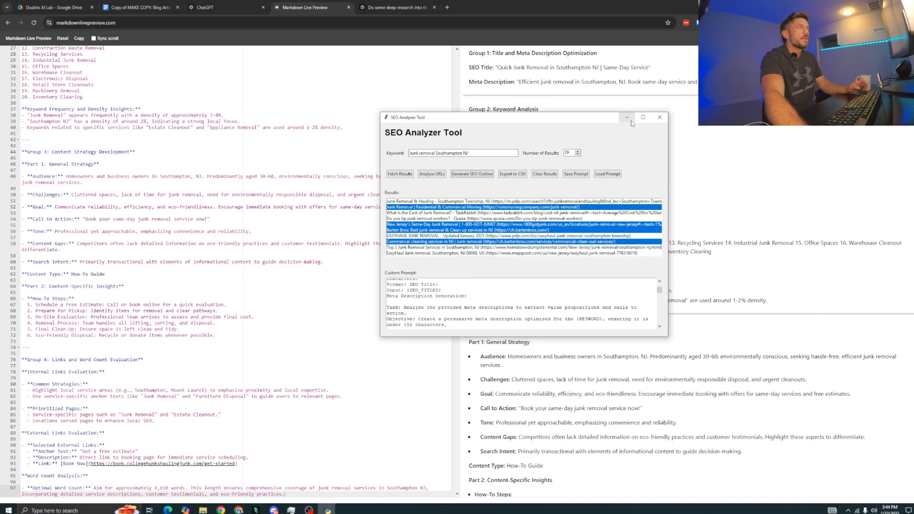
{"action": "left_click", "coordinate": [725, 279]}
{"action": "scroll", "coordinate": [471, 189], "scroll_direction": "down", "scroll_amount": 3}
{"action": "scroll", "coordinate": [471, 189], "scroll_direction": "up", "scroll_amount": 3}
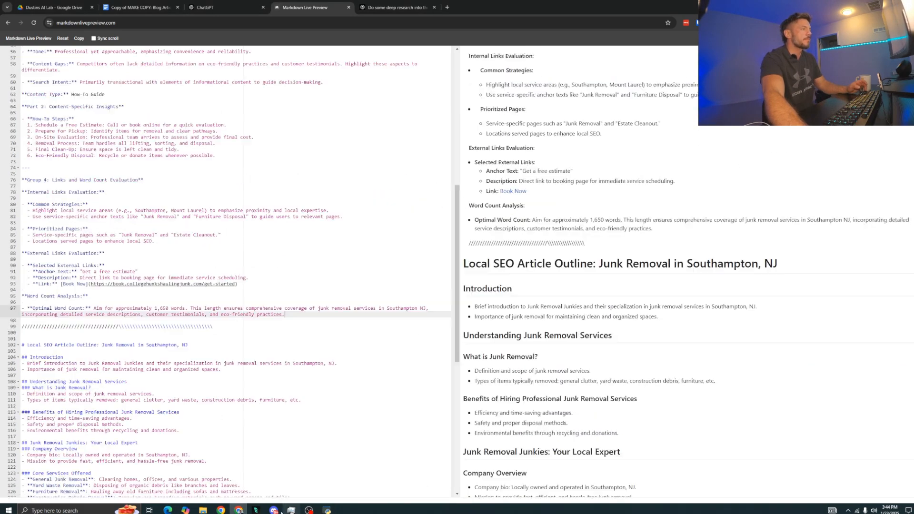
Load "Default Prompt.txt" in the SEO Analyzer Tool and change its opening request to "Generate an Local Homepage SEO outline"
{"action": "left_click", "coordinate": [256, 511]}
{"action": "left_click", "coordinate": [327, 511]}
{"action": "left_click", "coordinate": [613, 174]}
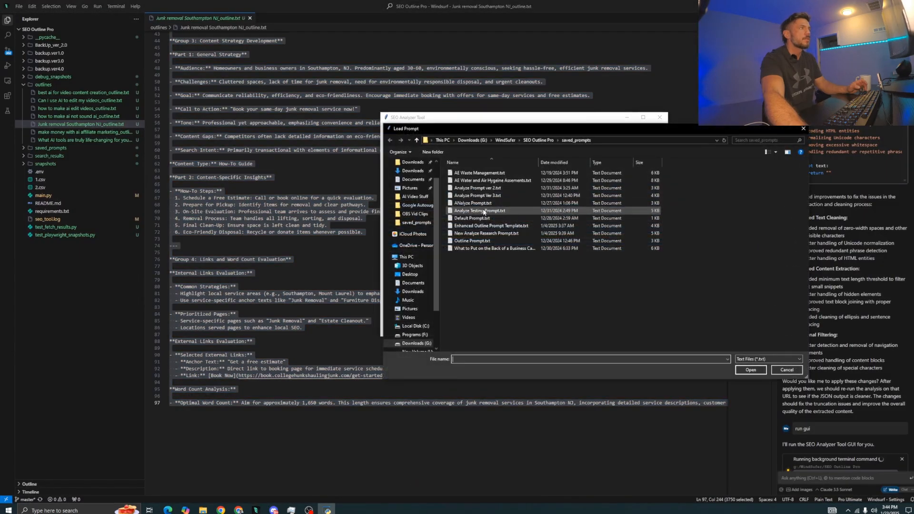
{"action": "left_click", "coordinate": [472, 218]}
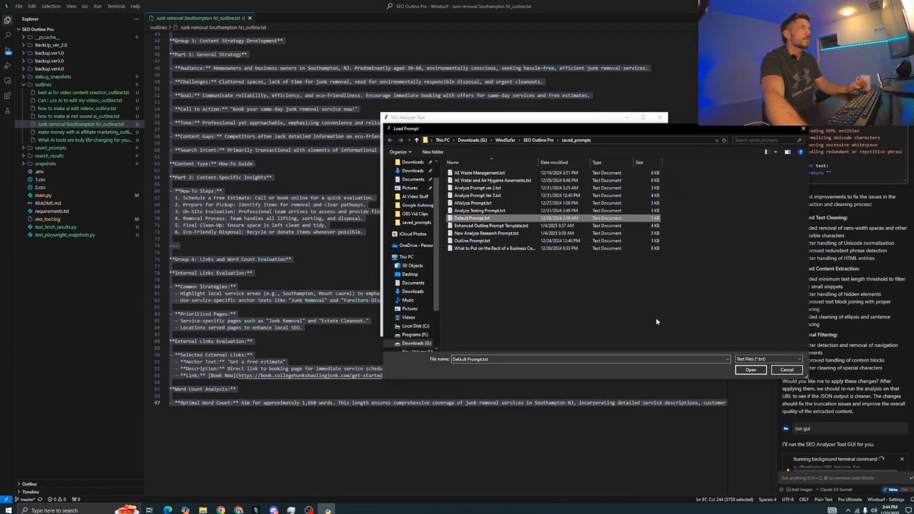
{"action": "left_click", "coordinate": [750, 370]}
{"action": "key", "text": "Return"}
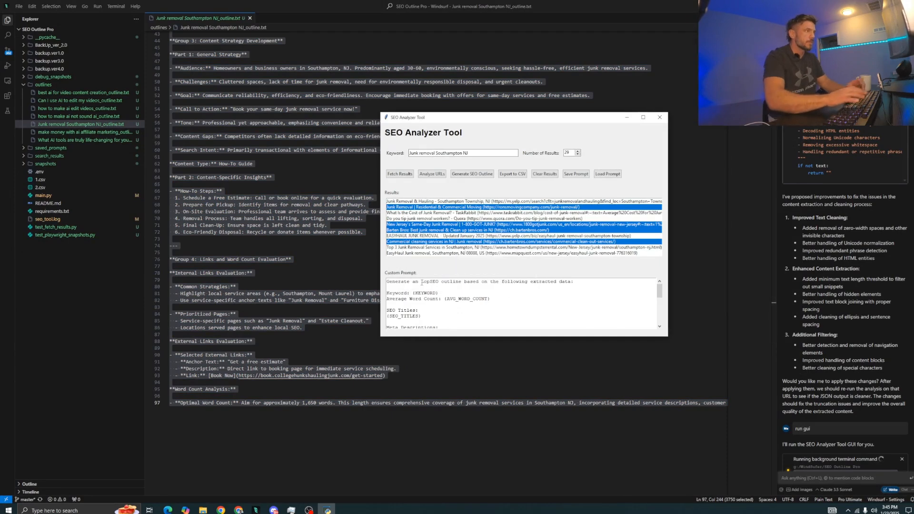
{"action": "type", "text": "al "}
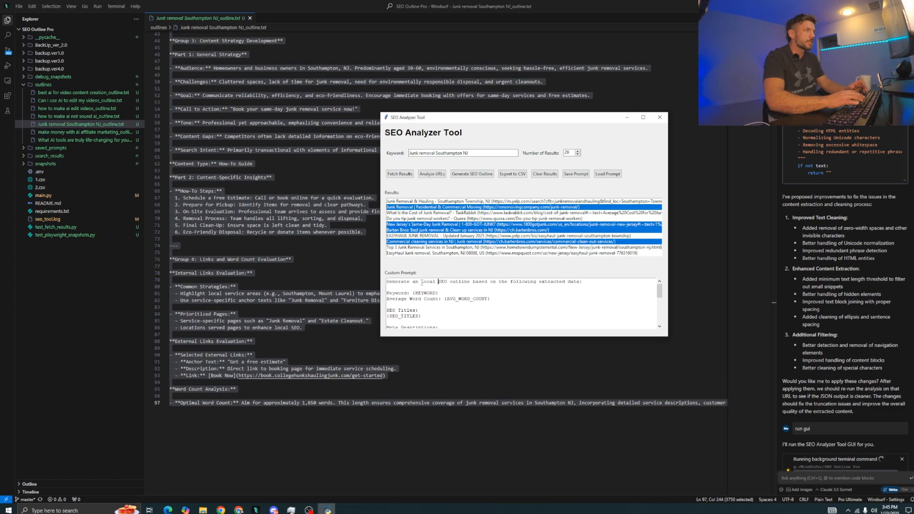
{"action": "type", "text": "Homepage"}
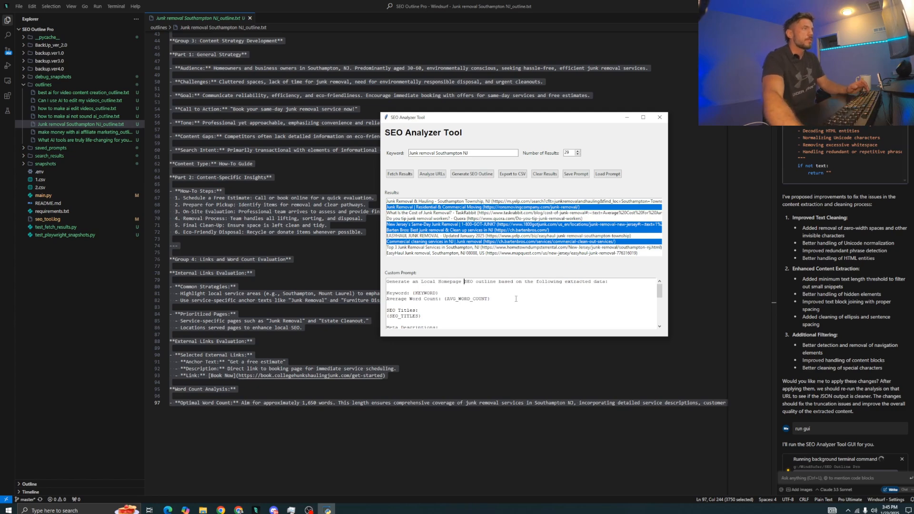
Append "Use this data for companyt info" to the prompt's end, followed by the Junk Removal Junkies company bio from clipboard history
{"action": "key", "text": "ctrl+End"}
{"action": "type", "text": "Use this"}
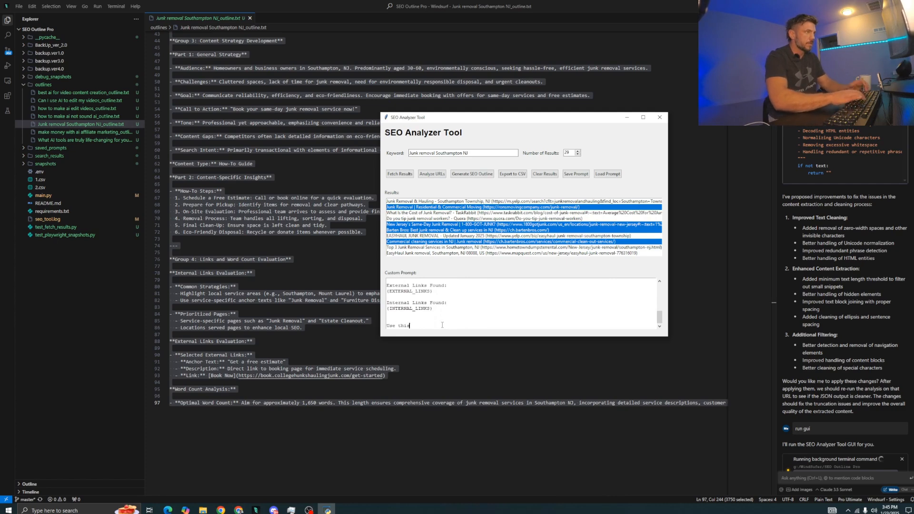
{"action": "type", "text": " data for "}
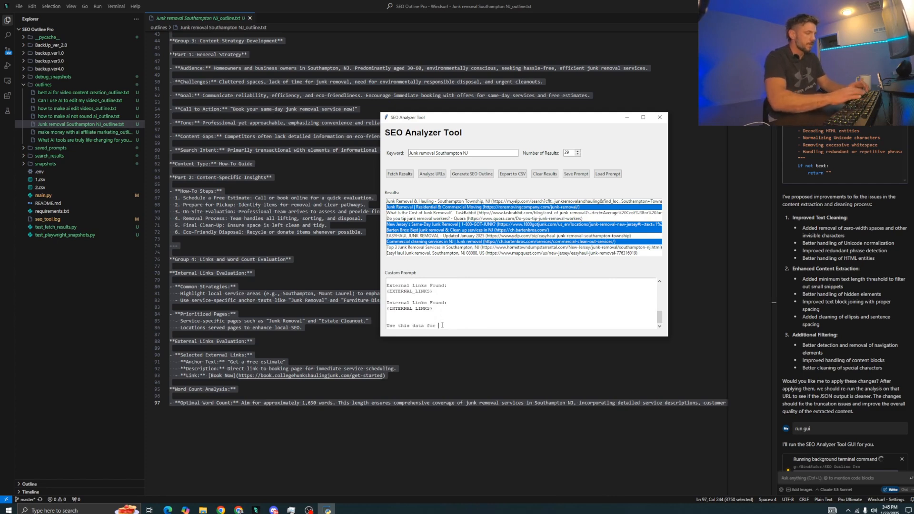
{"action": "type", "text": "companyt inf"}
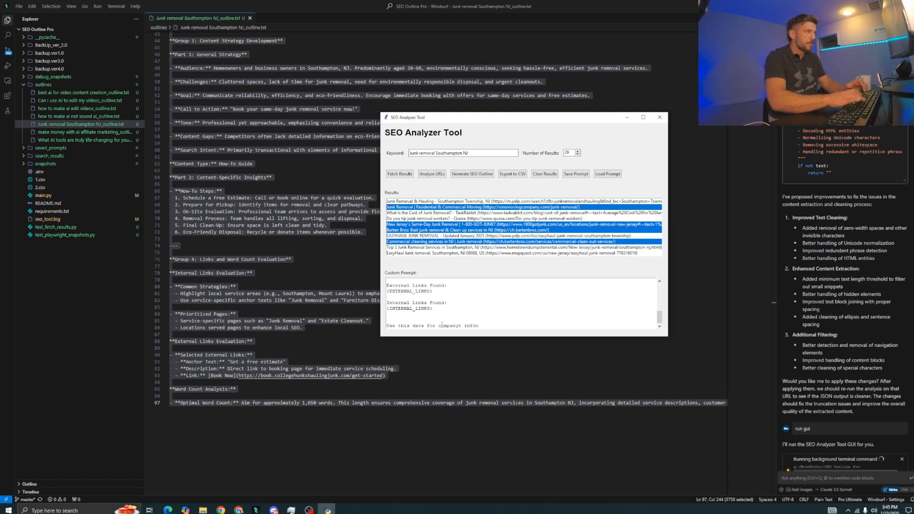
{"action": "type", "text": "o"}
{"action": "key", "text": "Return"}
{"action": "key", "text": "super+v"}
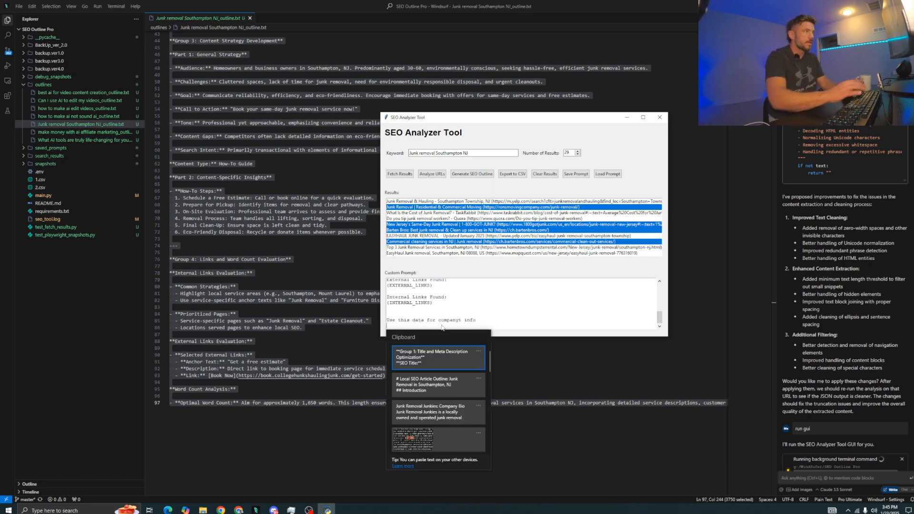
{"action": "left_click", "coordinate": [438, 412]}
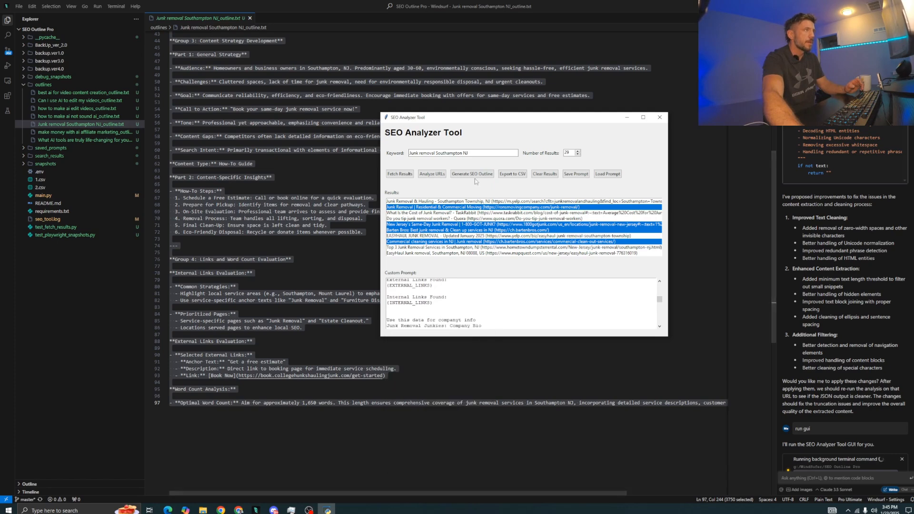
Generate the SEO outline from the edited prompt and examine the regenerated Southampton outline file in Windsurf from introduction to conclusion
{"action": "left_click", "coordinate": [477, 174]}
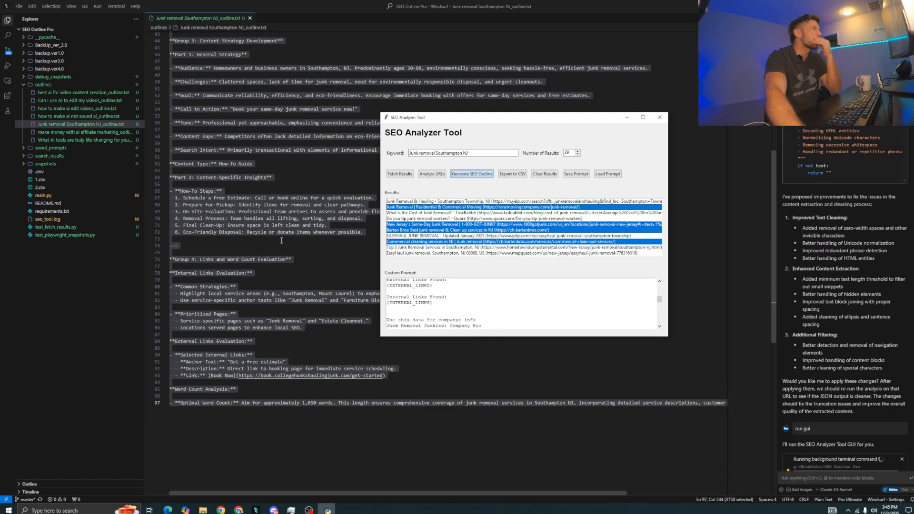
{"action": "left_click", "coordinate": [270, 223]}
{"action": "scroll", "coordinate": [270, 224], "scroll_direction": "up", "scroll_amount": 15}
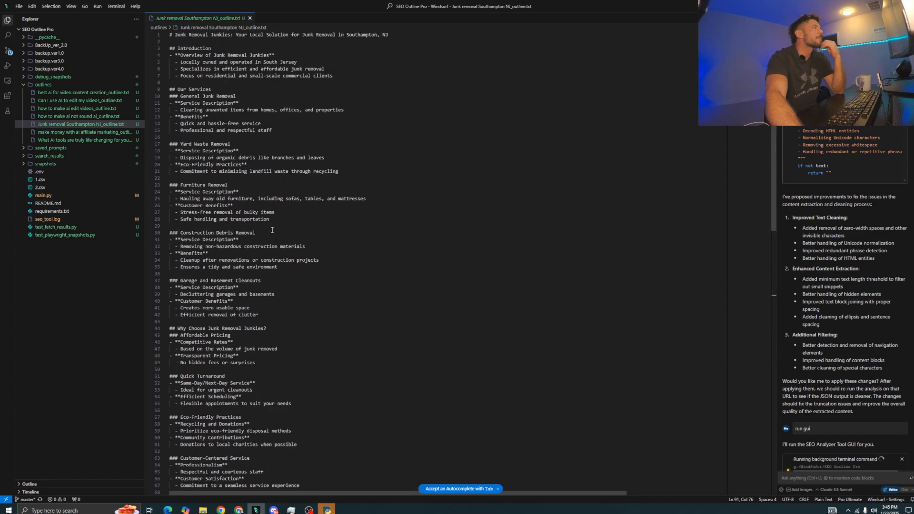
{"action": "scroll", "coordinate": [271, 230], "scroll_direction": "down", "scroll_amount": 13}
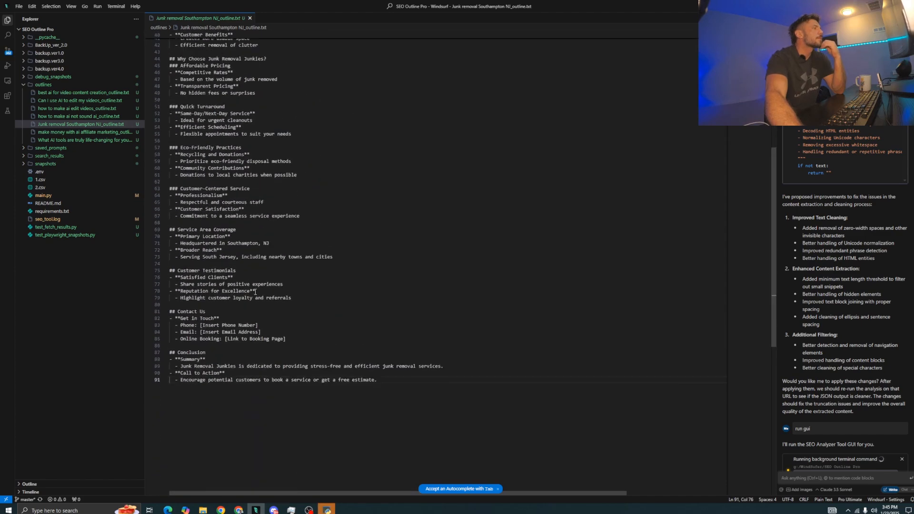
Copy the entire regenerated outline from Windsurf and paste it over the old article outline below the separator in Markdown Live Preview
{"action": "left_click_drag", "start_coordinate": [389, 385], "coordinate": [177, 2]}
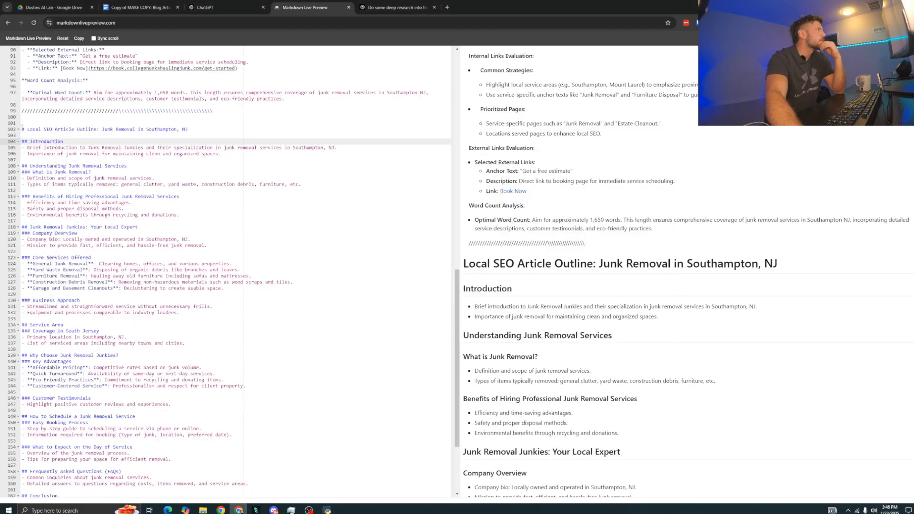
{"action": "left_click_drag", "start_coordinate": [22, 127], "coordinate": [262, 493]}
{"action": "key", "text": "ctrl+v"}
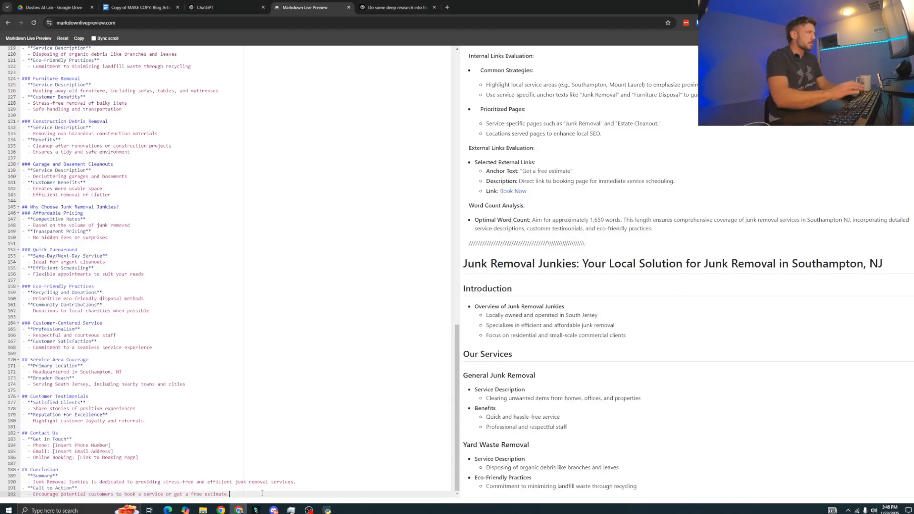
Examine the rendered homepage outline's services, "Why Choose Junk Removal Junkies?", service area, testimonials, contact and conclusion sections
{"action": "scroll", "coordinate": [262, 494], "scroll_direction": "up", "scroll_amount": 5}
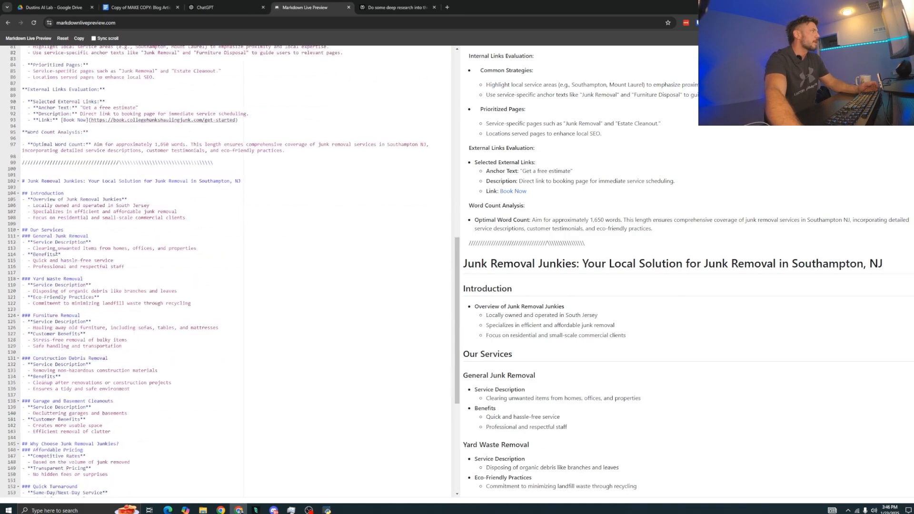
{"action": "scroll", "coordinate": [469, 240], "scroll_direction": "down", "scroll_amount": 7}
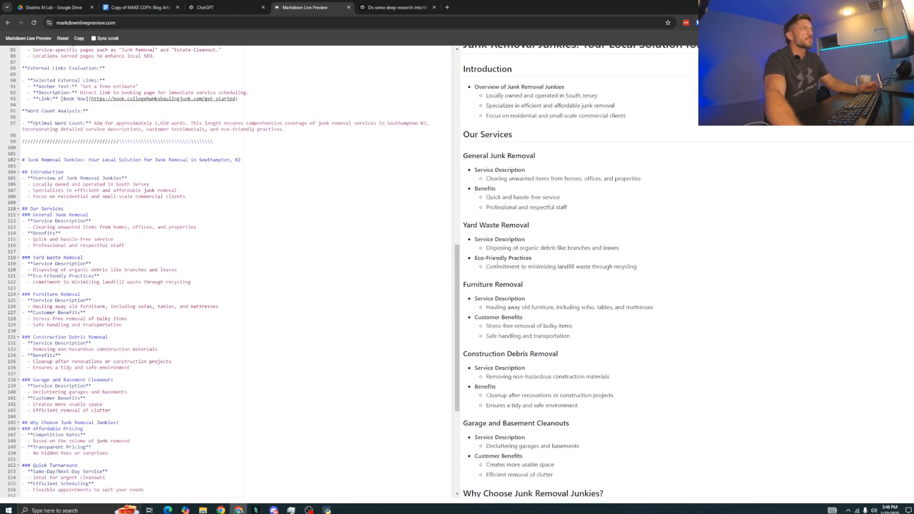
{"action": "scroll", "coordinate": [556, 171], "scroll_direction": "down", "scroll_amount": 3}
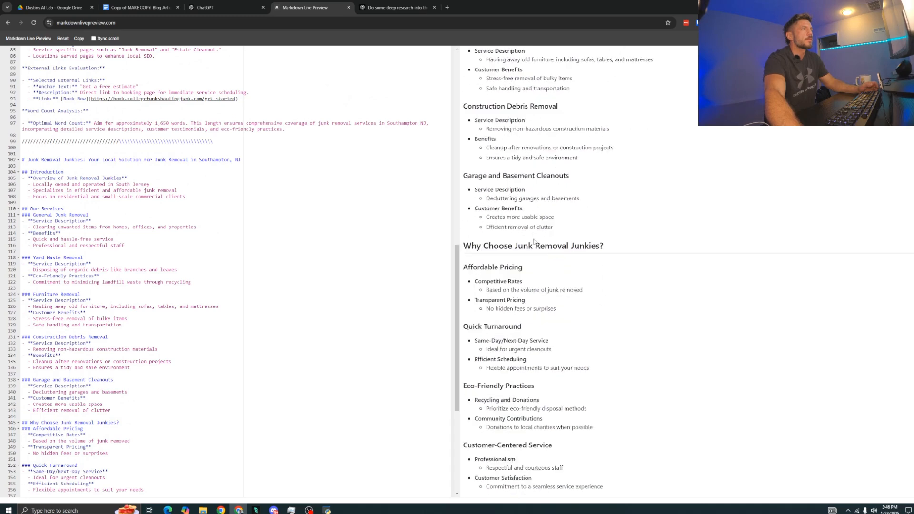
{"action": "scroll", "coordinate": [534, 237], "scroll_direction": "down", "scroll_amount": 2}
{"action": "scroll", "coordinate": [546, 162], "scroll_direction": "down", "scroll_amount": 2}
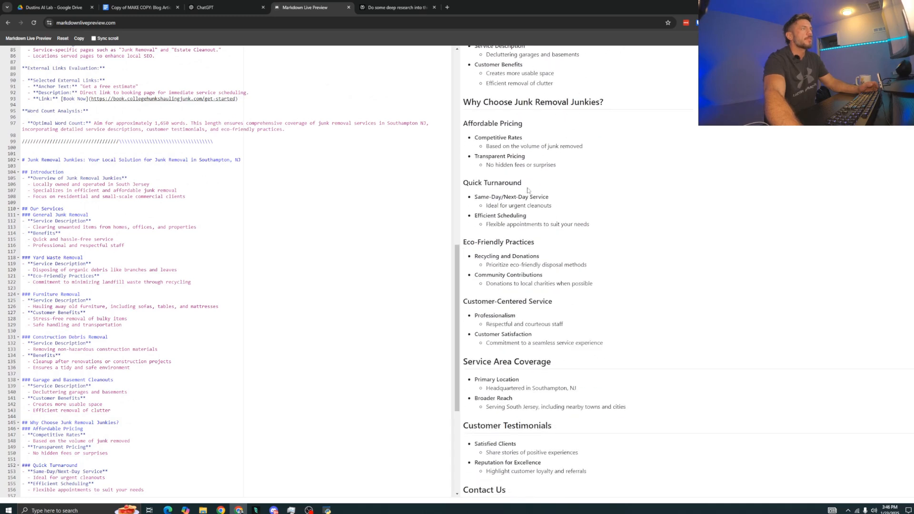
{"action": "scroll", "coordinate": [544, 169], "scroll_direction": "down", "scroll_amount": 3}
{"action": "scroll", "coordinate": [515, 278], "scroll_direction": "up", "scroll_amount": 6}
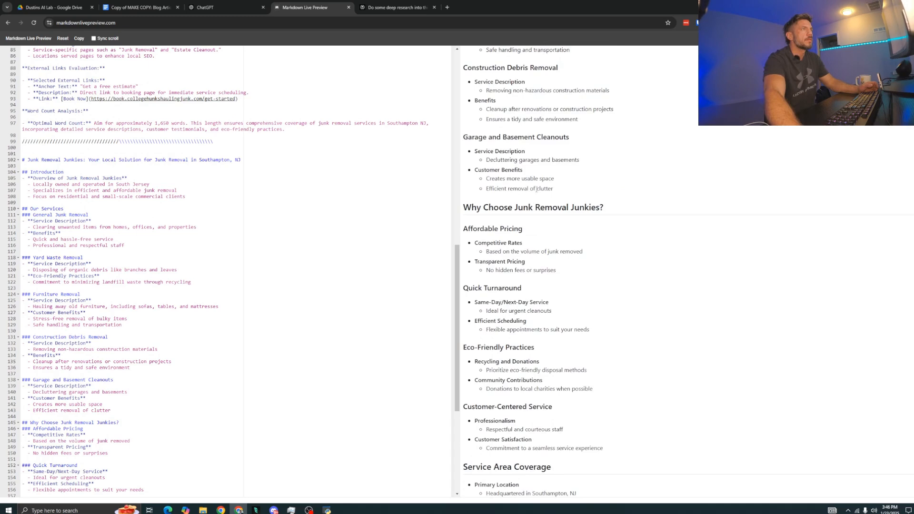
{"action": "left_click_drag", "start_coordinate": [513, 208], "coordinate": [616, 213]}
{"action": "scroll", "coordinate": [538, 294], "scroll_direction": "down", "scroll_amount": 6}
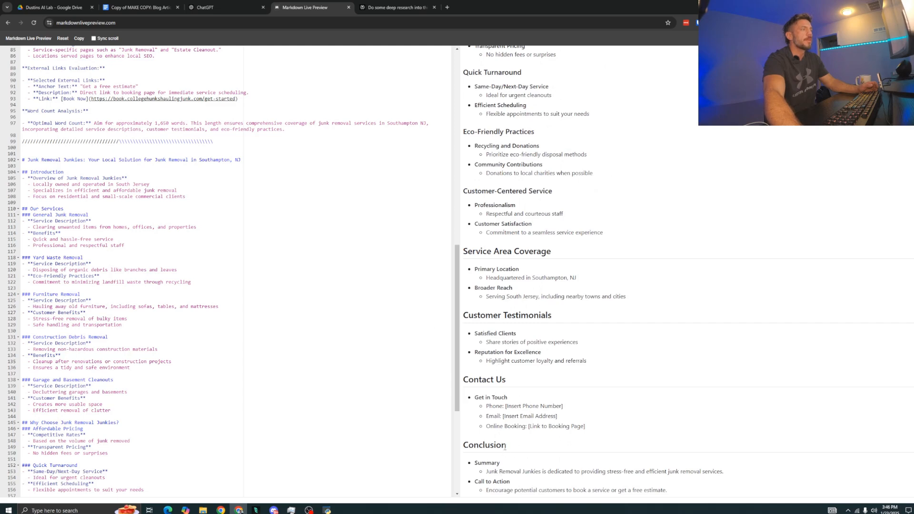
{"action": "scroll", "coordinate": [507, 428], "scroll_direction": "up", "scroll_amount": 20}
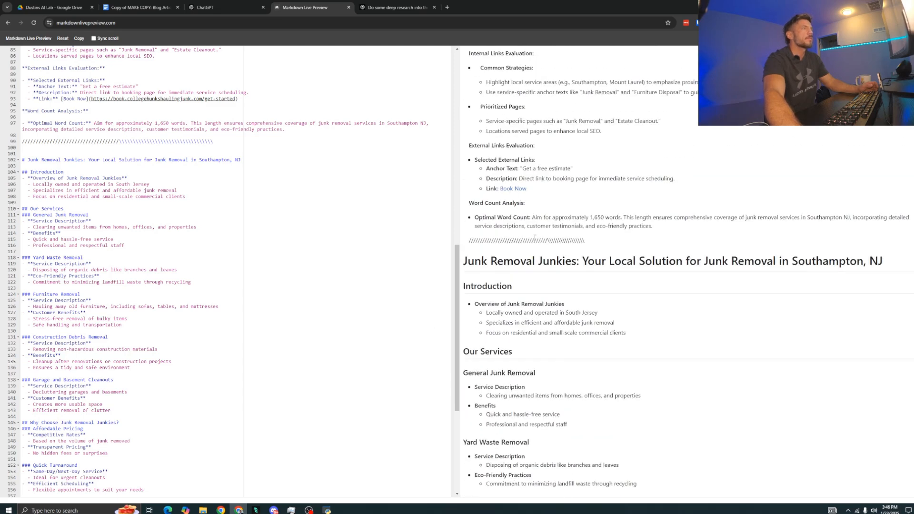
Load the saved prompt "Enhanced Outline Prompt Template.txt" into the SEO Analyzer Tool
{"action": "left_click", "coordinate": [138, 7]}
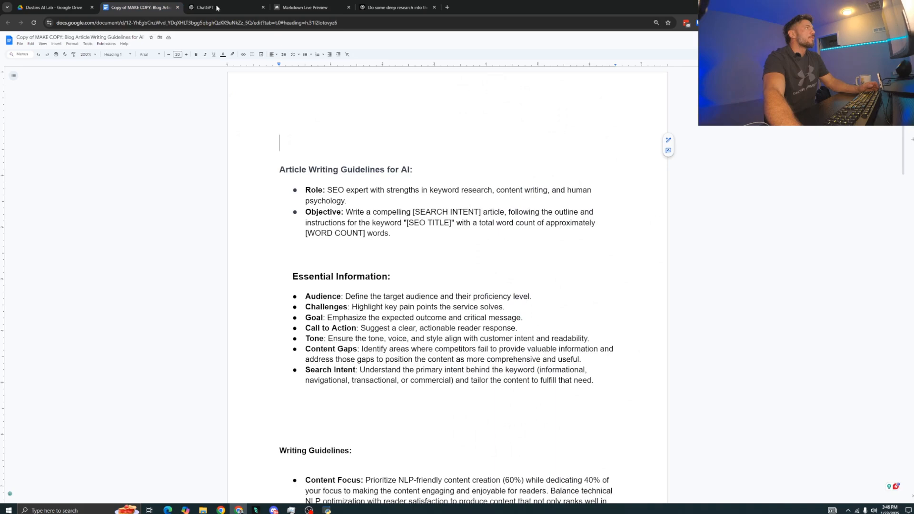
{"action": "left_click", "coordinate": [327, 510]}
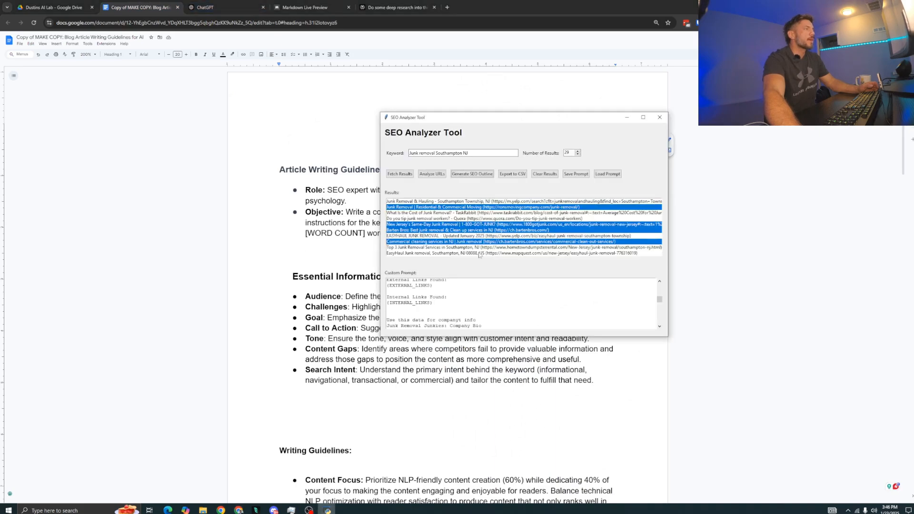
{"action": "left_click", "coordinate": [599, 172]}
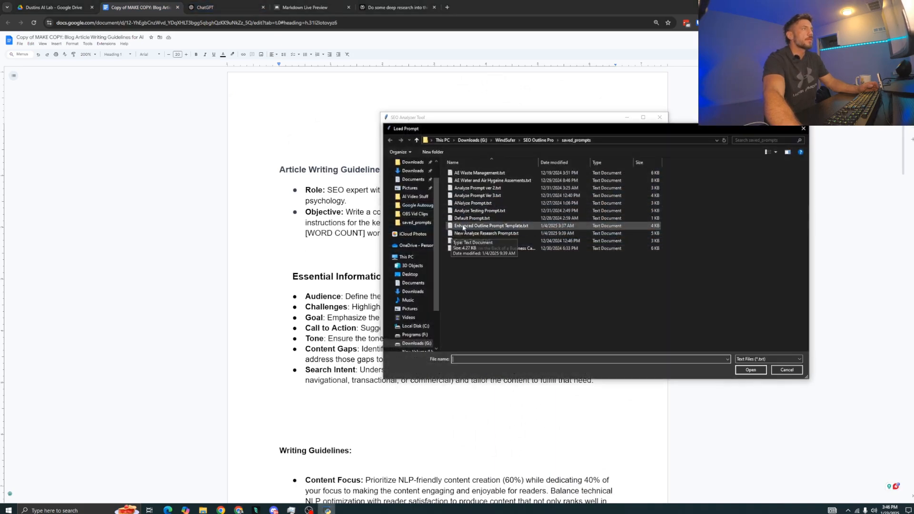
{"action": "left_click", "coordinate": [476, 225]}
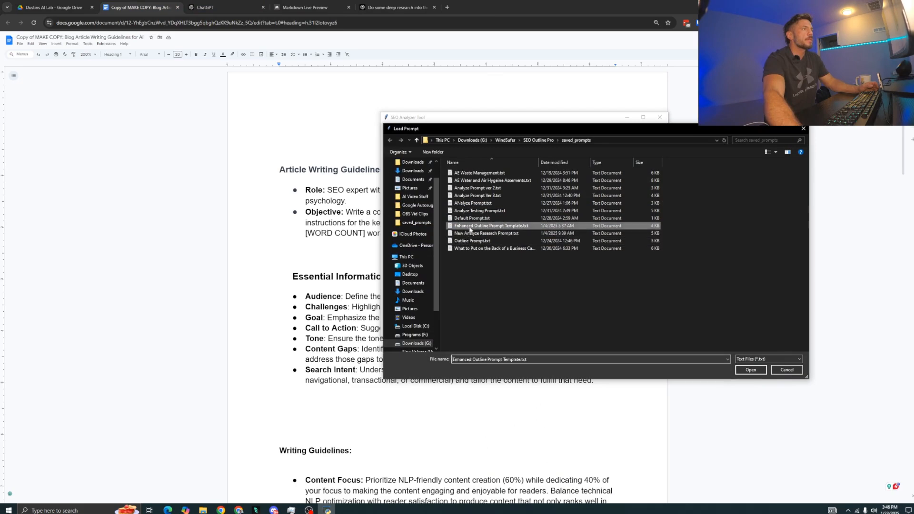
{"action": "left_click", "coordinate": [751, 371]}
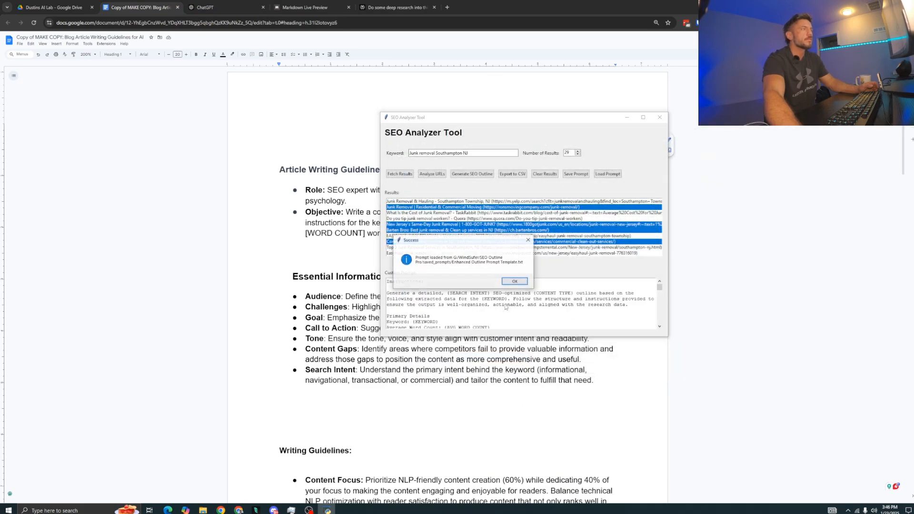
{"action": "left_click", "coordinate": [516, 284]}
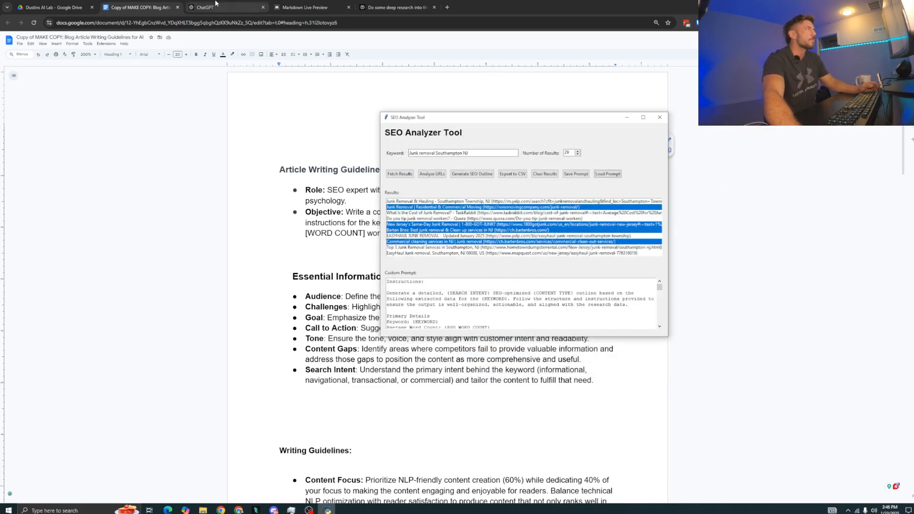
Copy the optimal word count 1,650 from the Markdown analysis and replace the prompt's average word count placeholder with it
{"action": "left_click", "coordinate": [304, 4]}
{"action": "scroll", "coordinate": [491, 253], "scroll_direction": "up", "scroll_amount": 2}
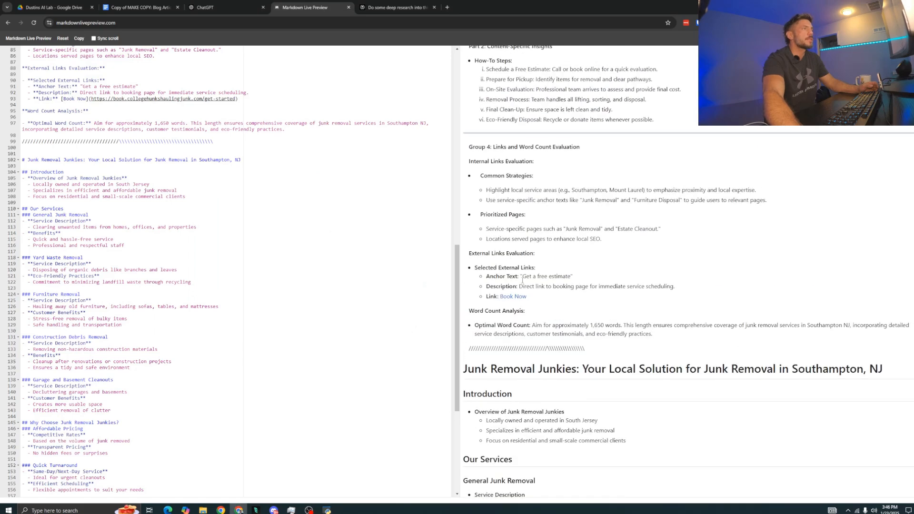
{"action": "right_click", "coordinate": [588, 325]}
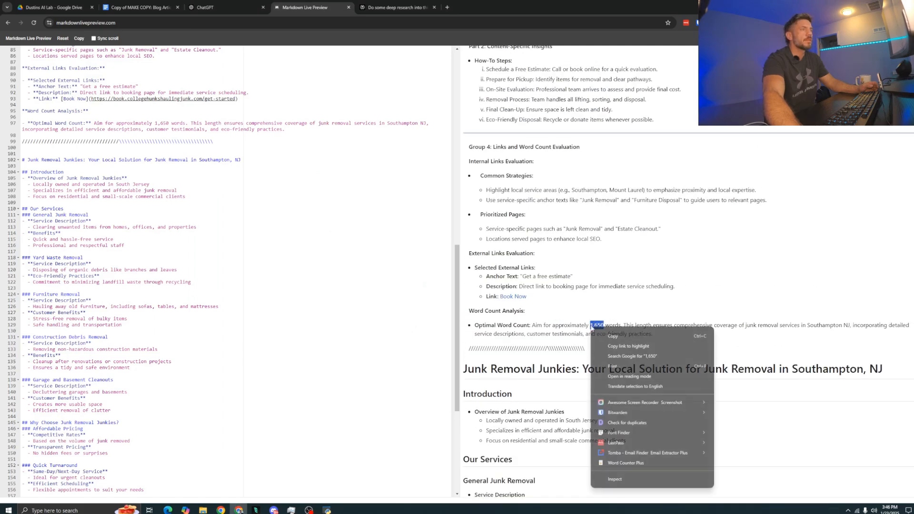
{"action": "left_click", "coordinate": [634, 336]}
{"action": "left_click", "coordinate": [328, 511]}
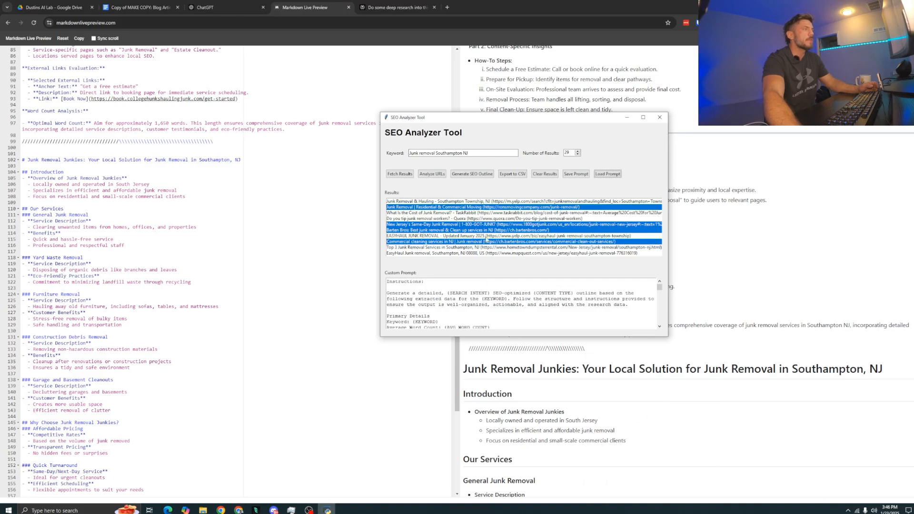
{"action": "scroll", "coordinate": [493, 287], "scroll_direction": "down", "scroll_amount": 1}
{"action": "left_click_drag", "start_coordinate": [490, 314], "coordinate": [452, 313]}
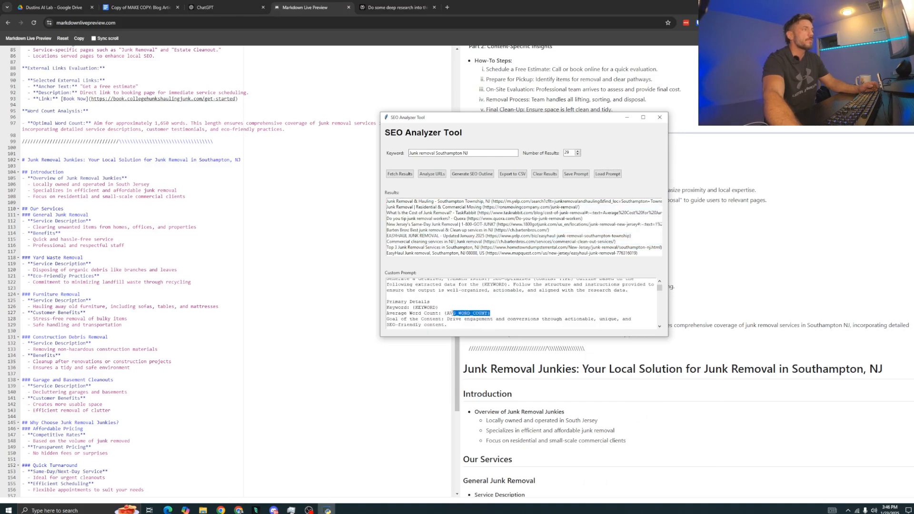
{"action": "key", "text": "ctrl+v"}
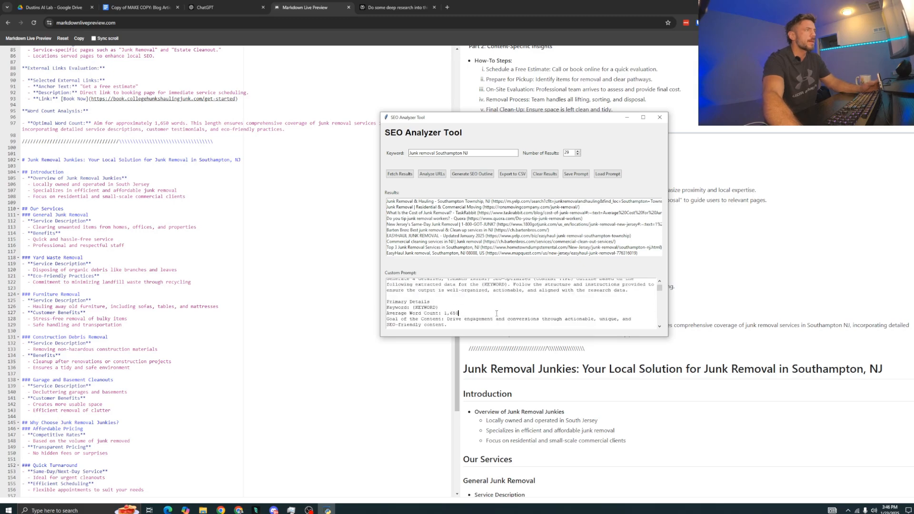
Set the prompt's search intent to "Primarily transactional with elements of informational content" and its content type to "Service Page Overview"
{"action": "scroll", "coordinate": [497, 313], "scroll_direction": "up", "scroll_amount": 1}
{"action": "left_click", "coordinate": [574, 363]}
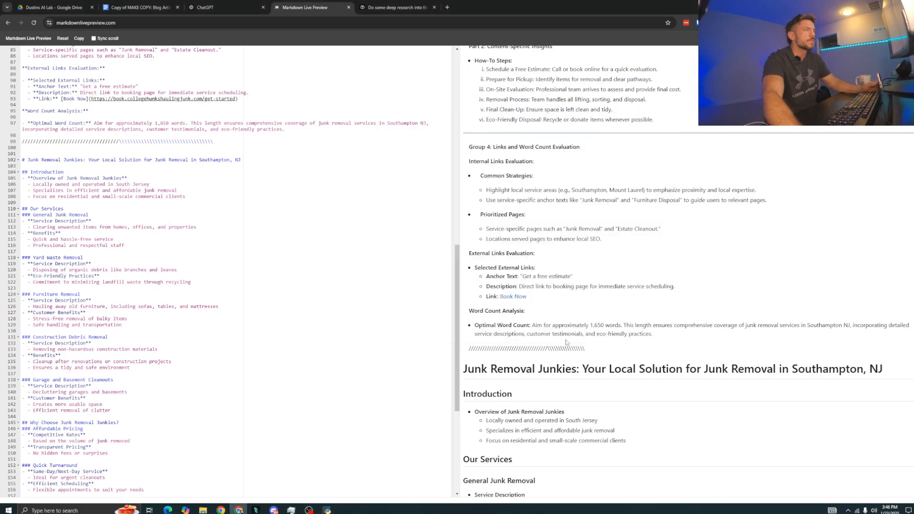
{"action": "scroll", "coordinate": [548, 306], "scroll_direction": "up", "scroll_amount": 7}
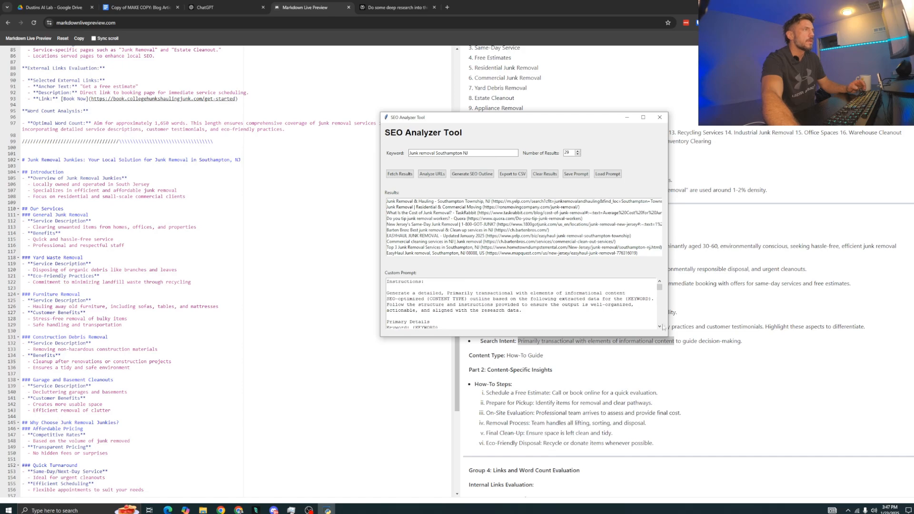
{"action": "left_click", "coordinate": [653, 382]}
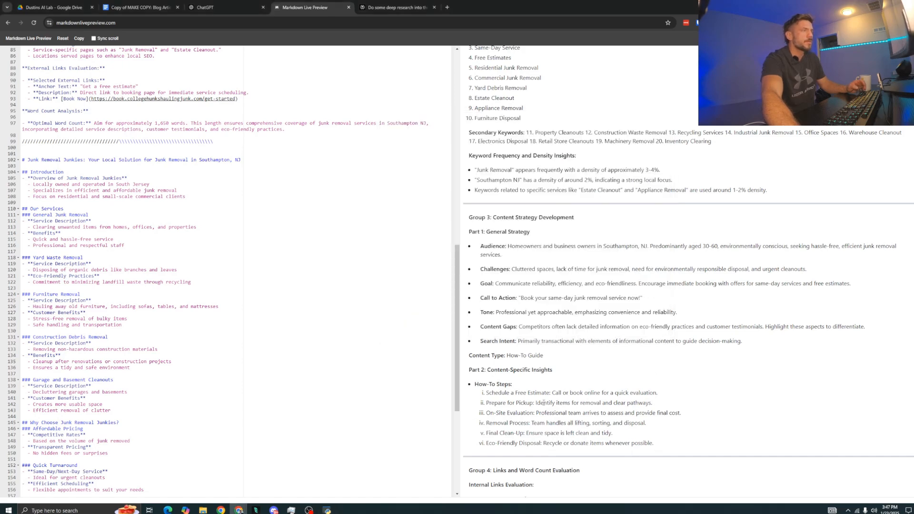
{"action": "key", "text": "alt+Tab"}
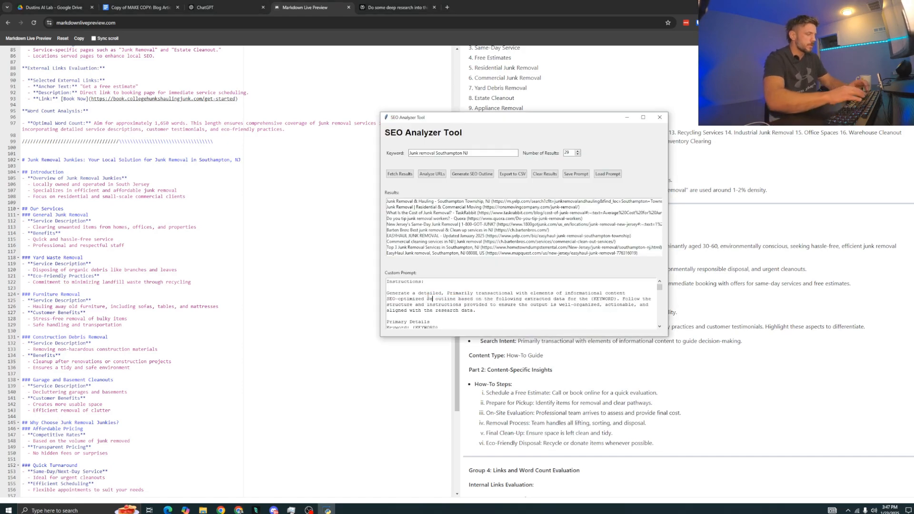
{"action": "type", "text": "ce Page Ov"}
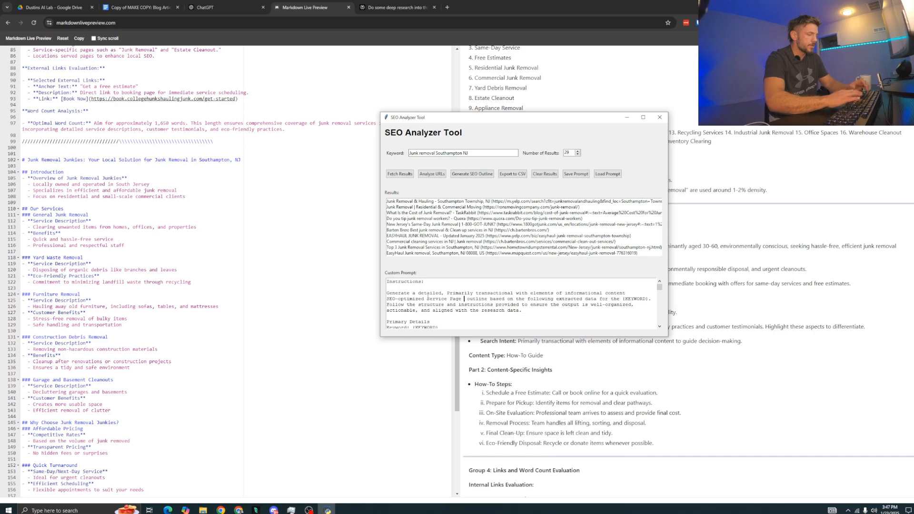
{"action": "type", "text": "erview"}
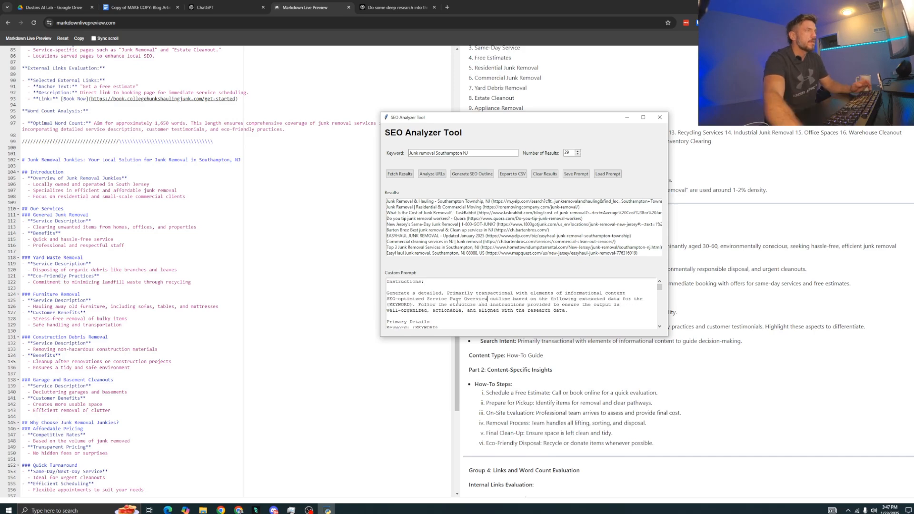
Copy the SEO title and meta description from the Markdown analysis and paste them over the prompt's title and meta description placeholders
{"action": "scroll", "coordinate": [449, 307], "scroll_direction": "down", "scroll_amount": 1}
{"action": "scroll", "coordinate": [442, 316], "scroll_direction": "down", "scroll_amount": 3}
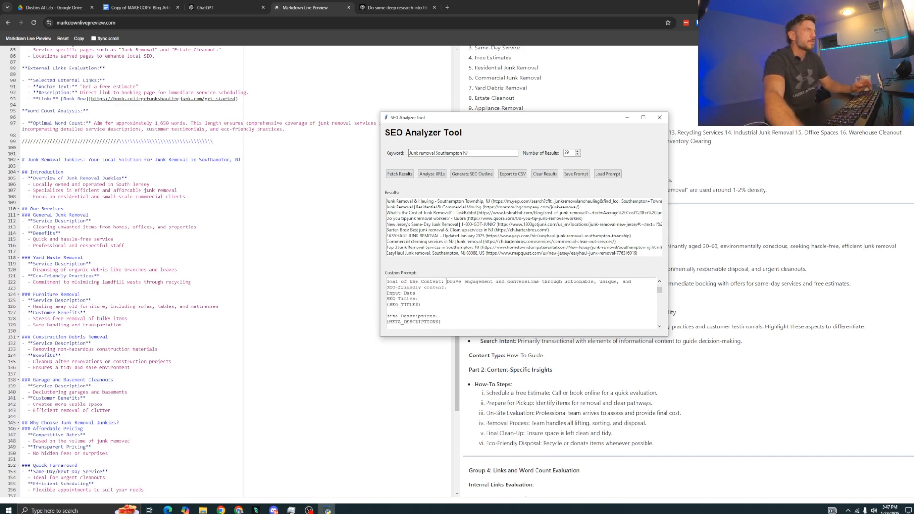
{"action": "left_click", "coordinate": [763, 172]}
{"action": "scroll", "coordinate": [707, 188], "scroll_direction": "up", "scroll_amount": 2}
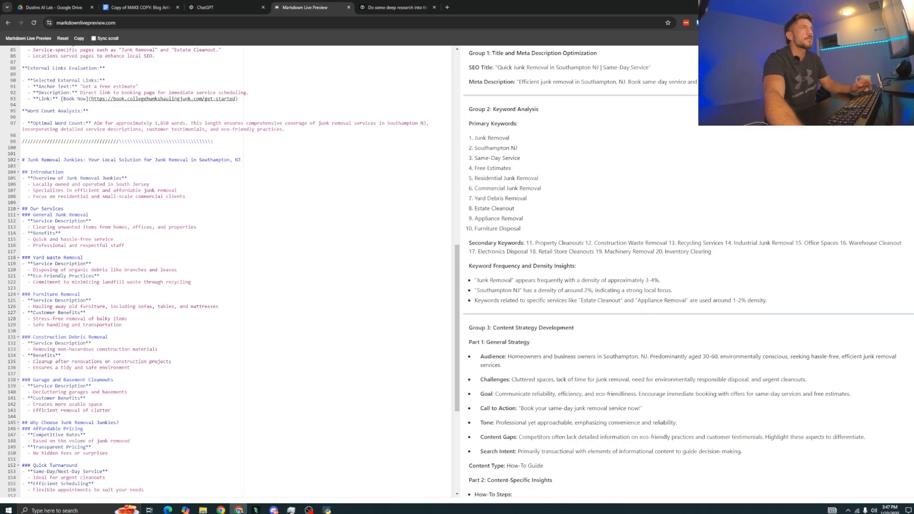
{"action": "left_click_drag", "start_coordinate": [695, 82], "coordinate": [467, 71]}
{"action": "key", "text": "ctrl+c"}
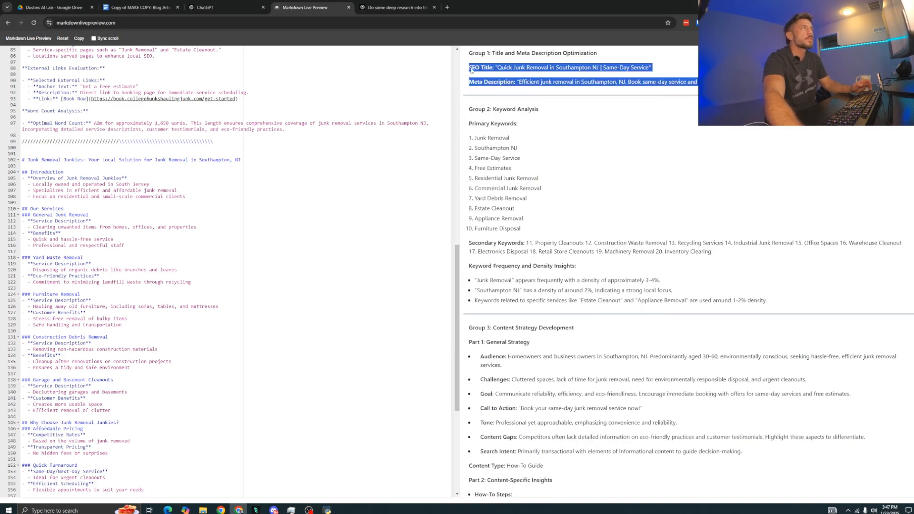
{"action": "left_click", "coordinate": [327, 510]}
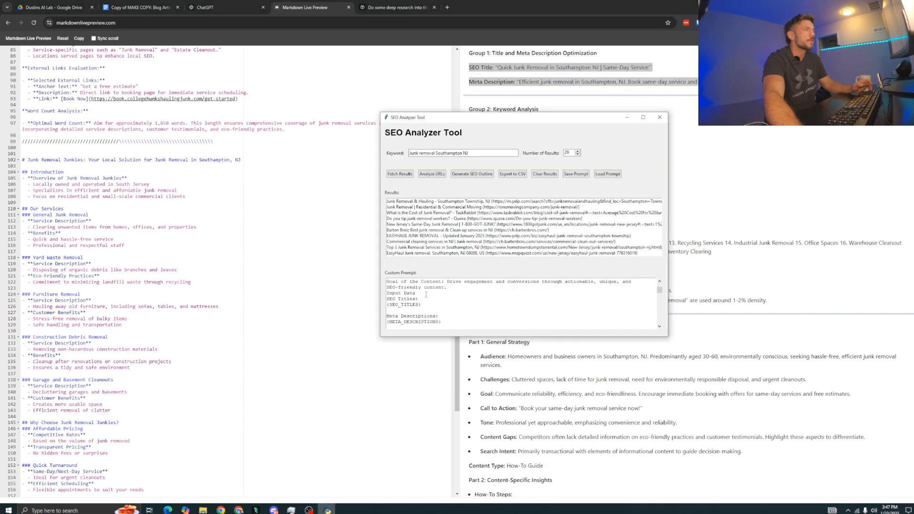
{"action": "left_click_drag", "start_coordinate": [442, 321], "coordinate": [387, 299]}
{"action": "key", "text": "ctrl+v"}
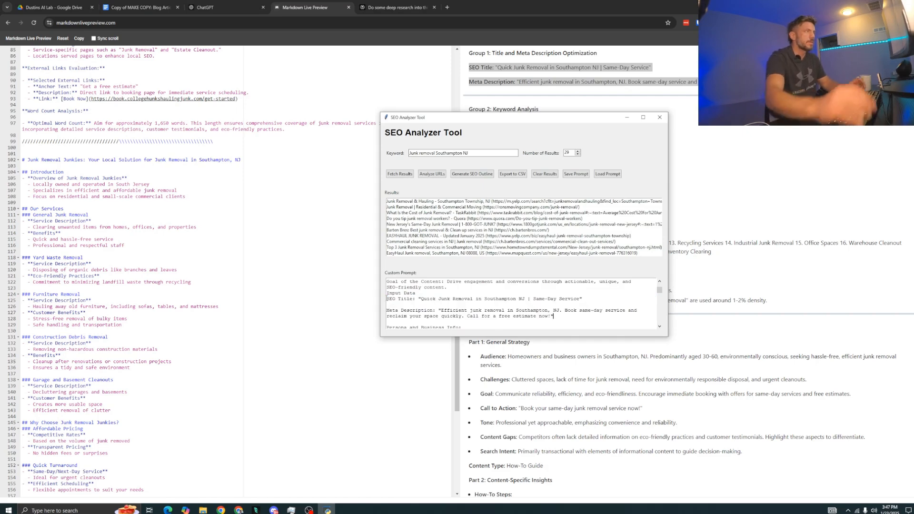
Copy the primary keywords, secondary keywords and density insights from the Markdown analysis and paste them into the custom prompt
{"action": "scroll", "coordinate": [705, 316], "scroll_direction": "down", "scroll_amount": 2}
{"action": "left_click", "coordinate": [618, 284]}
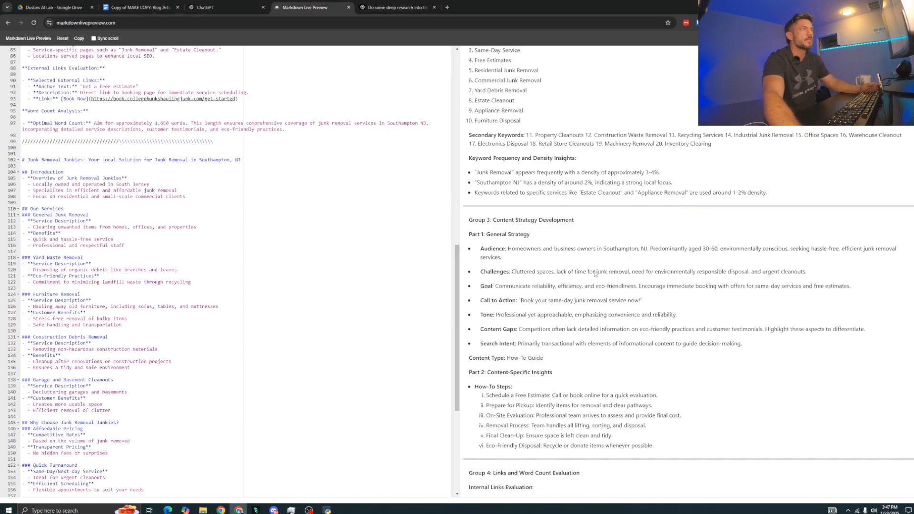
{"action": "scroll", "coordinate": [552, 244], "scroll_direction": "up", "scroll_amount": 2}
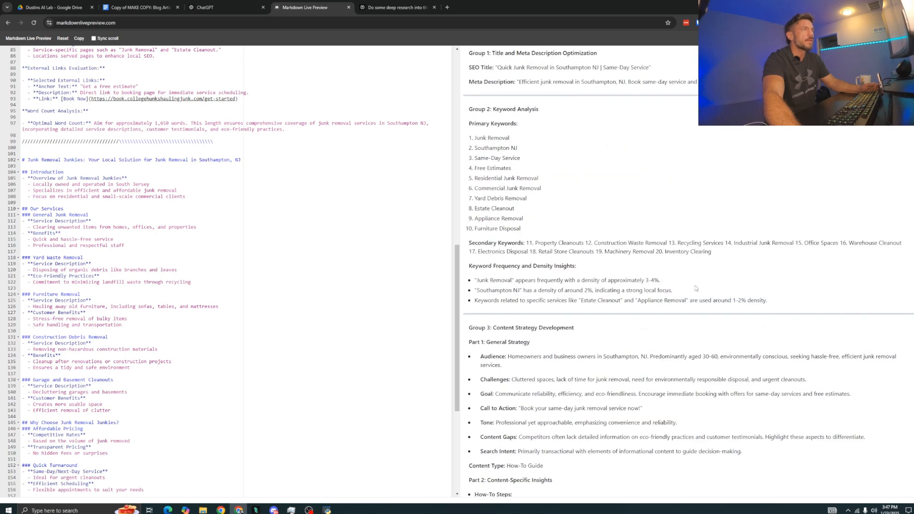
{"action": "left_click_drag", "start_coordinate": [769, 301], "coordinate": [482, 130]}
{"action": "right_click", "coordinate": [482, 130]}
{"action": "left_click", "coordinate": [490, 134]}
{"action": "key", "text": "alt+Tab"}
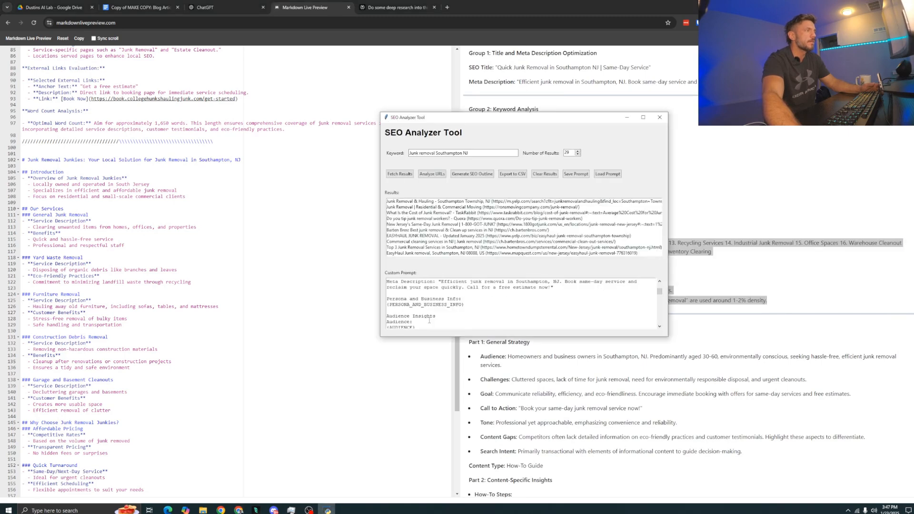
{"action": "key", "text": "ctrl+v"}
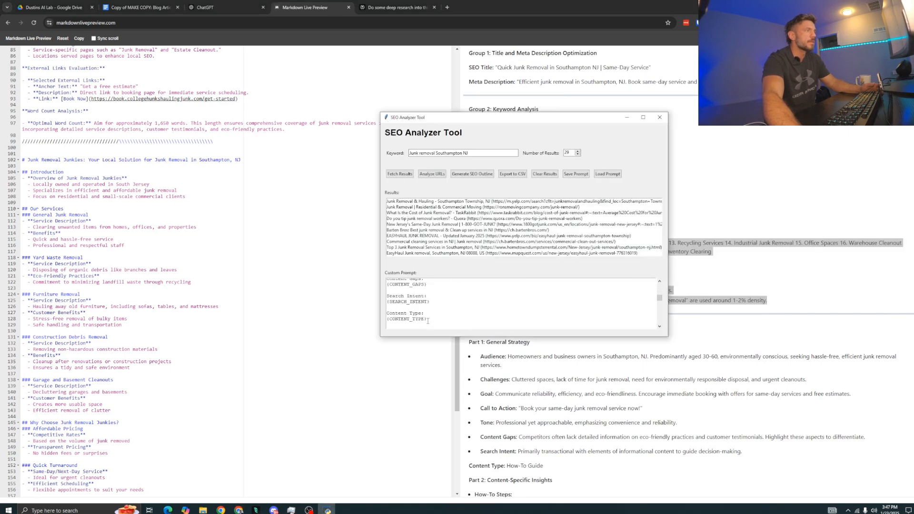
Copy the content strategy from Audience through How-To Steps in the Markdown analysis and paste it under the prompt's Audience Insights heading
{"action": "left_click", "coordinate": [768, 251]}
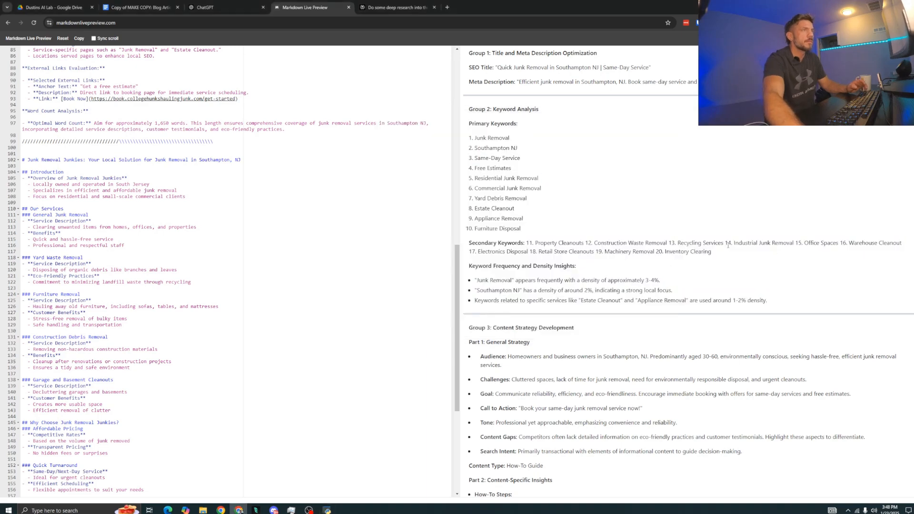
{"action": "scroll", "coordinate": [580, 290], "scroll_direction": "down", "scroll_amount": 3}
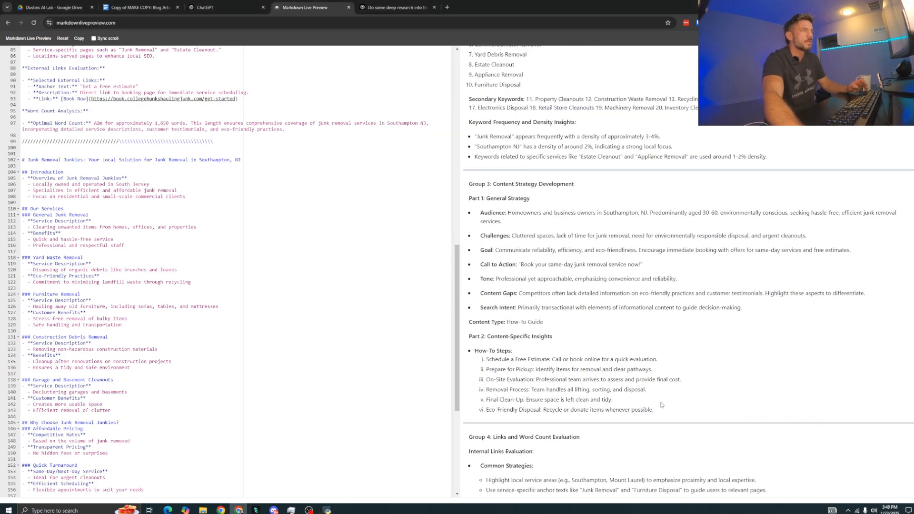
{"action": "left_click_drag", "start_coordinate": [669, 417], "coordinate": [481, 212]}
{"action": "right_click", "coordinate": [481, 212]}
{"action": "left_click", "coordinate": [497, 217]}
{"action": "left_click", "coordinate": [327, 510]}
{"action": "scroll", "coordinate": [420, 301], "scroll_direction": "up", "scroll_amount": 2}
{"action": "left_click", "coordinate": [526, 284]}
{"action": "key", "text": "ctrl+v"}
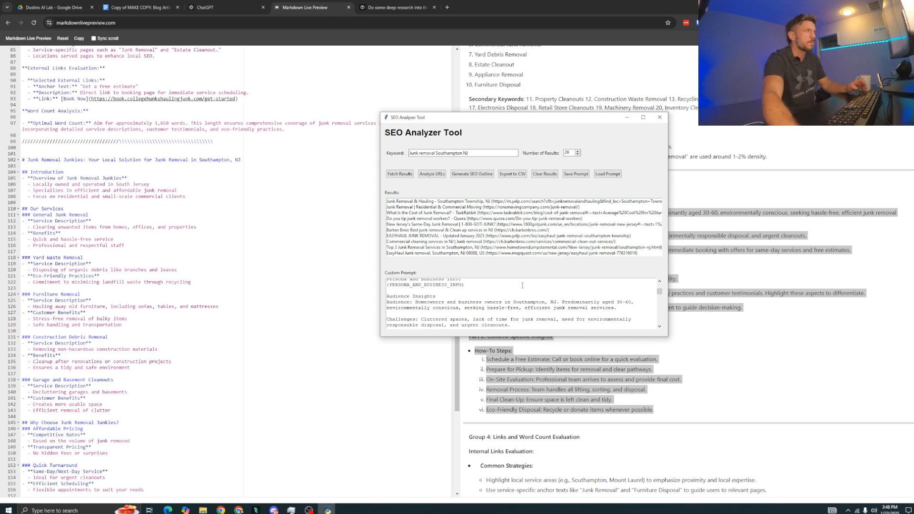
Delete the Persona and Business Info heading and its placeholder from the custom prompt
{"action": "scroll", "coordinate": [527, 284], "scroll_direction": "up", "scroll_amount": 2}
{"action": "left_click_drag", "start_coordinate": [471, 313], "coordinate": [385, 307]}
{"action": "key", "text": "BackSpace"}
Append "Use this outline and a guide for creating the new outline:" to the prompt's end, followed by the homepage outline from Markdown Live Preview
{"action": "scroll", "coordinate": [474, 297], "scroll_direction": "down", "scroll_amount": 7}
{"action": "scroll", "coordinate": [473, 298], "scroll_direction": "down", "scroll_amount": 5}
{"action": "scroll", "coordinate": [470, 304], "scroll_direction": "down", "scroll_amount": 10}
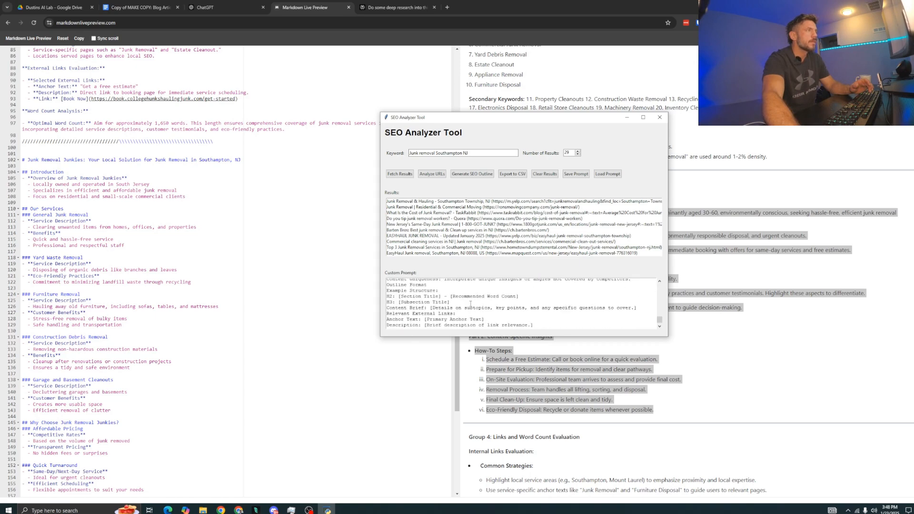
{"action": "scroll", "coordinate": [471, 304], "scroll_direction": "down", "scroll_amount": 1}
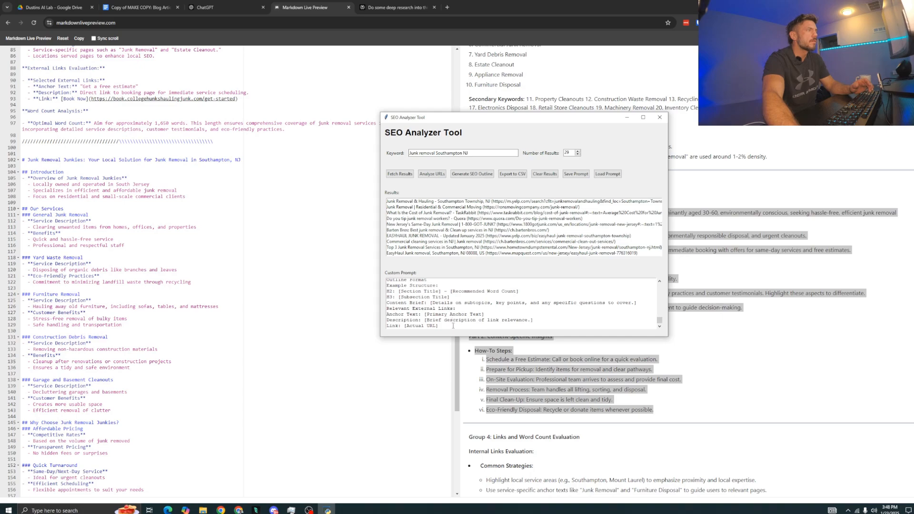
{"action": "scroll", "coordinate": [420, 355], "scroll_direction": "up", "scroll_amount": 3}
{"action": "left_click", "coordinate": [690, 343]}
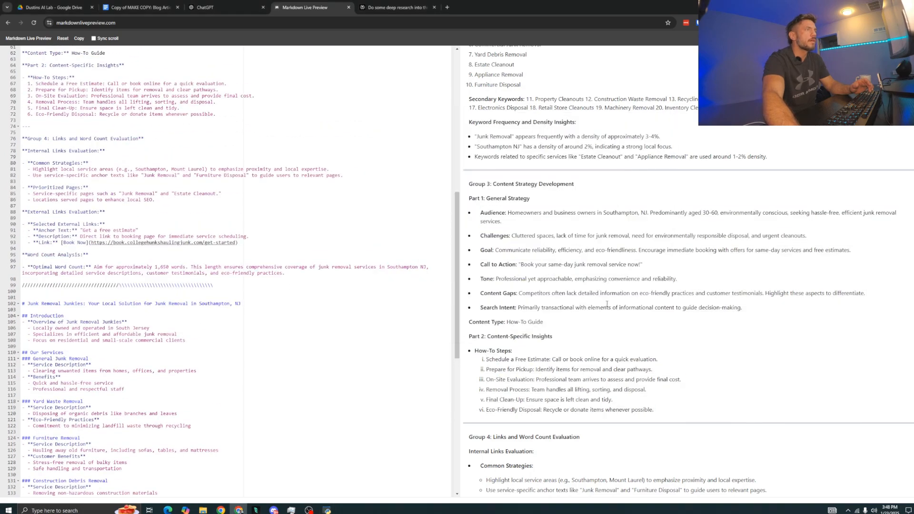
{"action": "scroll", "coordinate": [505, 300], "scroll_direction": "up", "scroll_amount": 3}
{"action": "scroll", "coordinate": [419, 307], "scroll_direction": "down", "scroll_amount": 3}
{"action": "scroll", "coordinate": [559, 316], "scroll_direction": "down", "scroll_amount": 4}
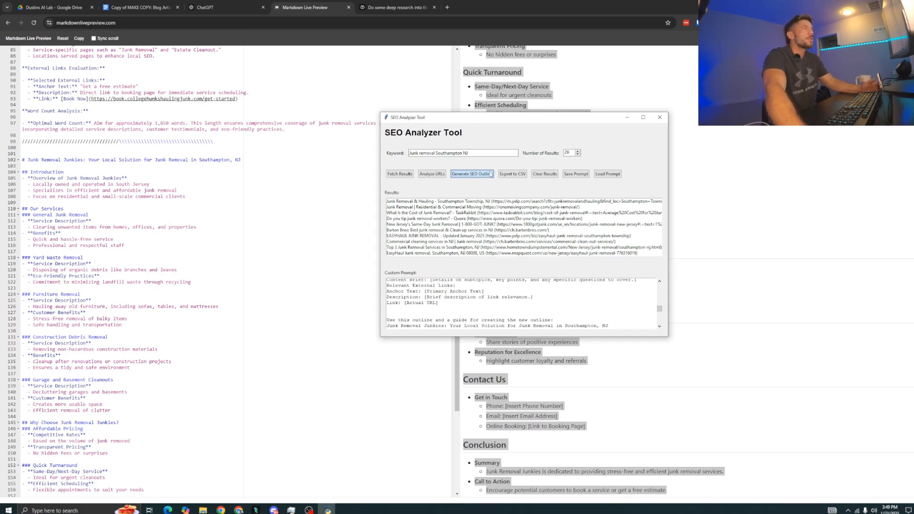
Generate the SEO outline from the completed template prompt and display the new Southampton outline file in Windsurf
{"action": "left_click", "coordinate": [256, 510]}
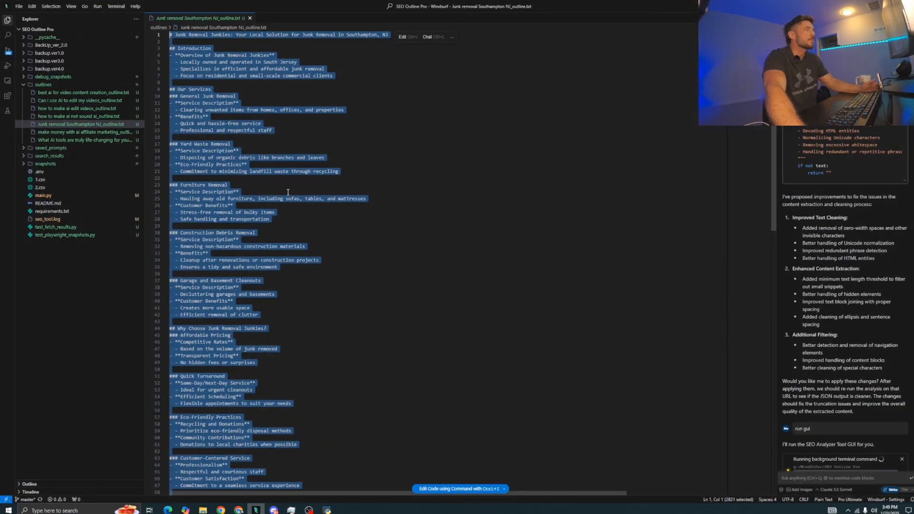
{"action": "key", "text": "ctrl+v"}
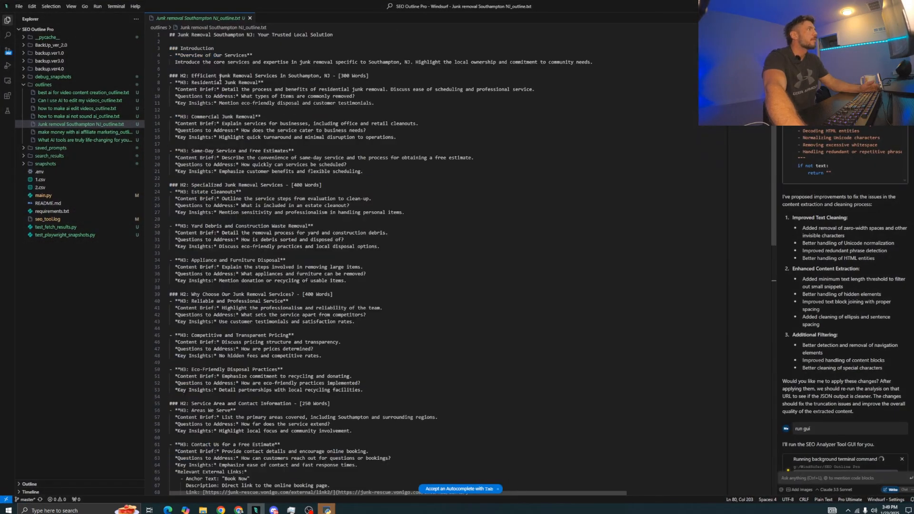
Review the generated Southampton outline through its closing section and regenerate it
{"action": "scroll", "coordinate": [354, 375], "scroll_direction": "down", "scroll_amount": 9}
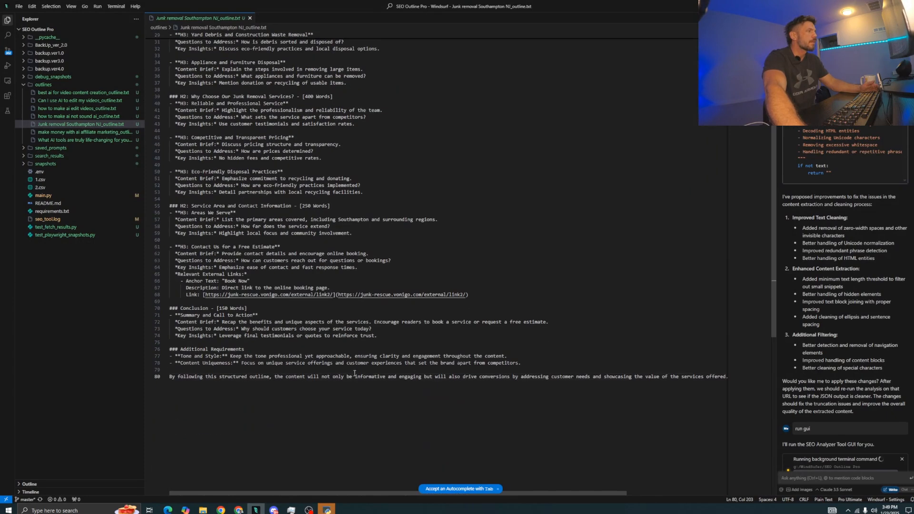
{"action": "scroll", "coordinate": [296, 328], "scroll_direction": "down", "scroll_amount": 1}
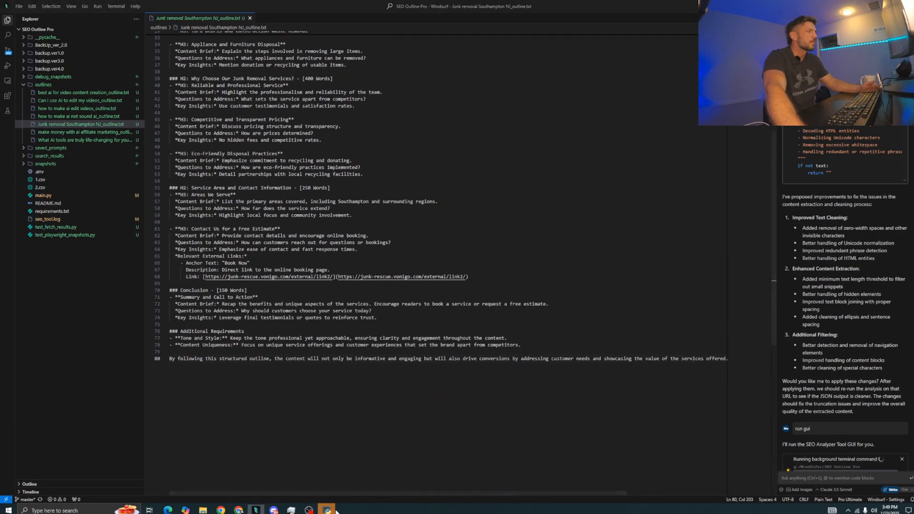
{"action": "left_click", "coordinate": [511, 281]}
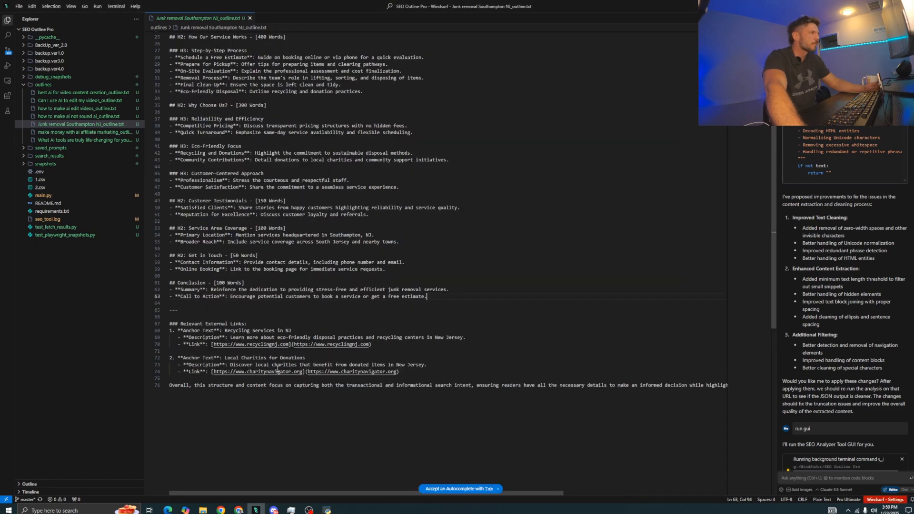
Copy the regenerated outline from its title through the Conclusion and paste it over [BLOG OUTLINE] in the writing guidelines Google Doc
{"action": "left_click_drag", "start_coordinate": [437, 298], "coordinate": [182, 2]}
{"action": "key", "text": "Down"}
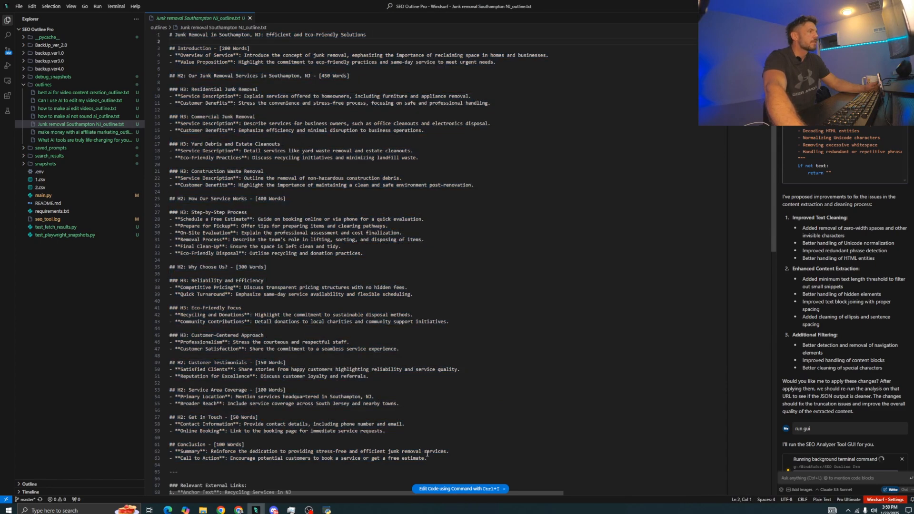
{"action": "left_click_drag", "start_coordinate": [431, 460], "coordinate": [123, 1]}
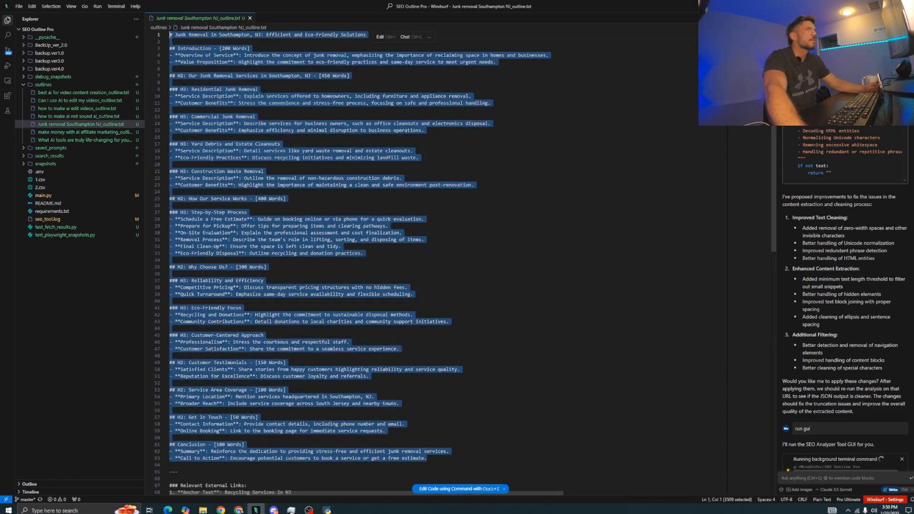
{"action": "left_click", "coordinate": [873, 6]}
{"action": "left_click", "coordinate": [151, 133]}
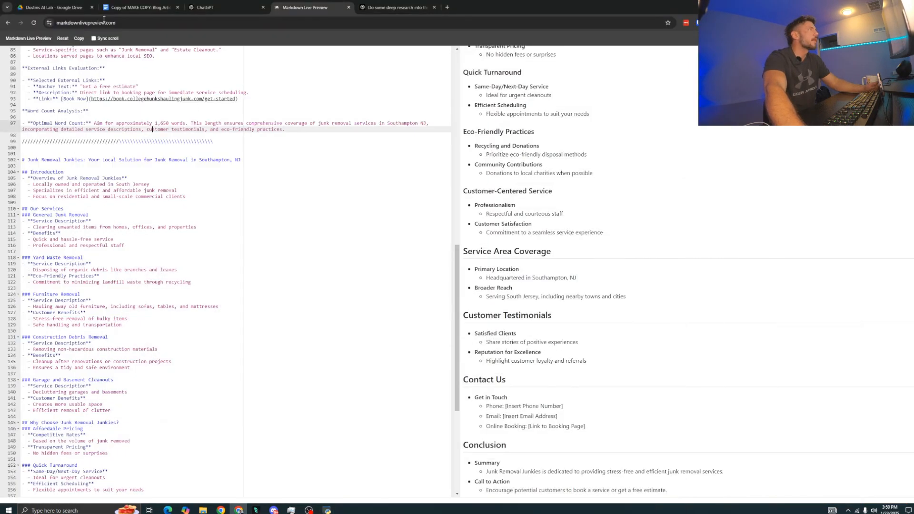
{"action": "left_click", "coordinate": [127, 6]}
{"action": "scroll", "coordinate": [324, 247], "scroll_direction": "down", "scroll_amount": 14}
{"action": "left_click_drag", "start_coordinate": [355, 180], "coordinate": [252, 184]}
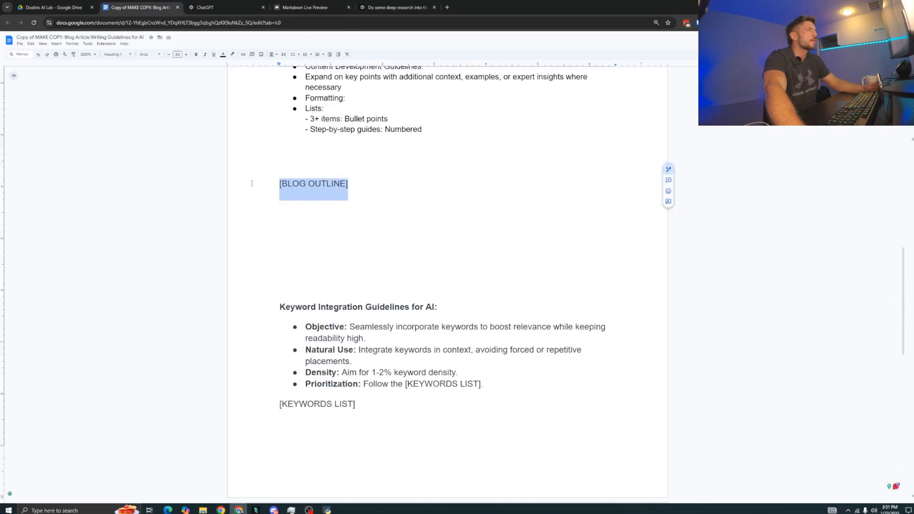
{"action": "key", "text": "ctrl+v"}
Replace the pasted outline's title and Introduction heading with the Markdown analysis's SEO title and meta description, repeating the SEO title before "[200 Words]"
{"action": "scroll", "coordinate": [432, 242], "scroll_direction": "up", "scroll_amount": 10}
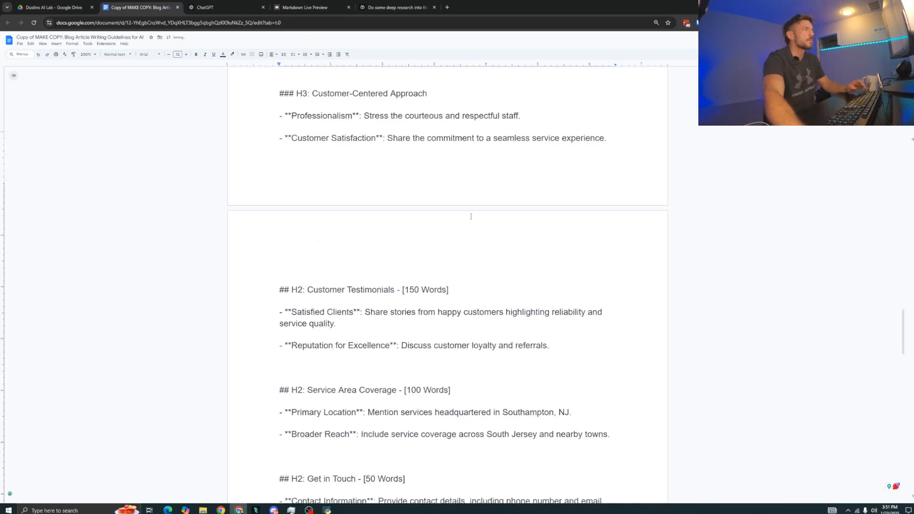
{"action": "scroll", "coordinate": [432, 242], "scroll_direction": "up", "scroll_amount": 20}
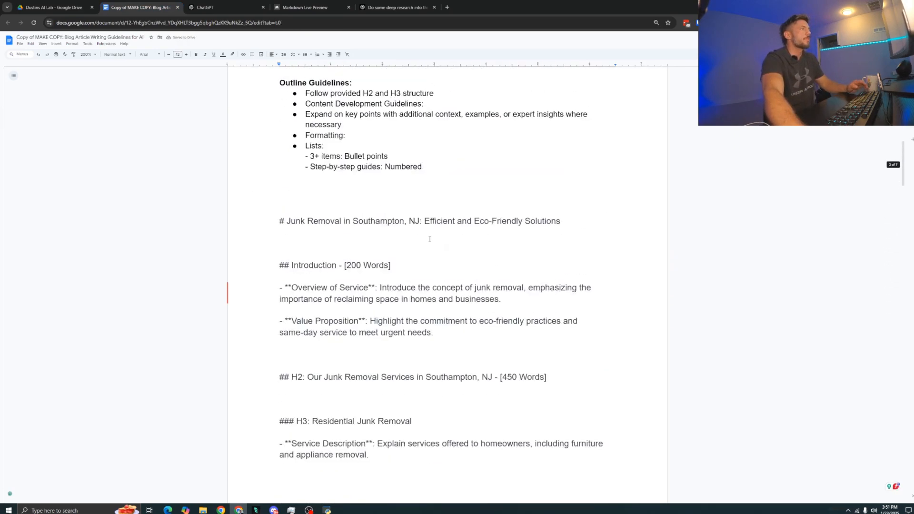
{"action": "scroll", "coordinate": [426, 243], "scroll_direction": "down", "scroll_amount": 3}
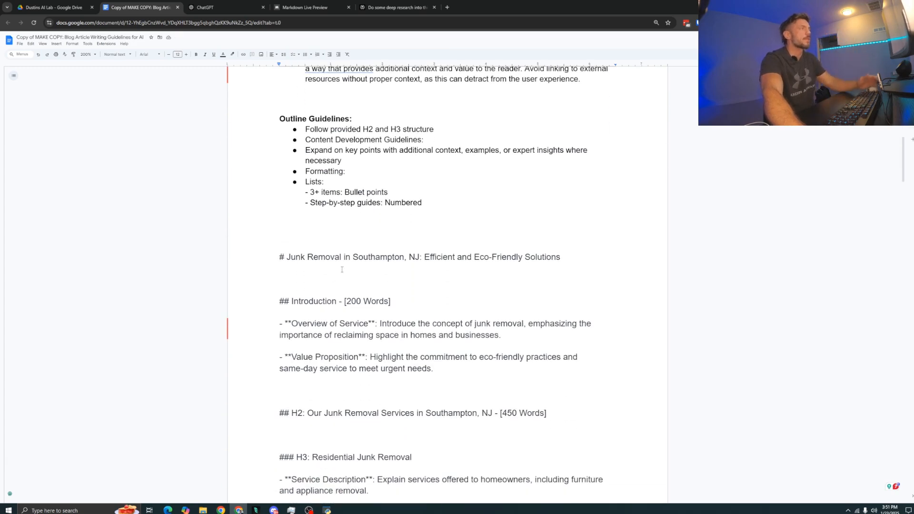
{"action": "left_click", "coordinate": [305, 7]}
{"action": "scroll", "coordinate": [571, 227], "scroll_direction": "up", "scroll_amount": 10}
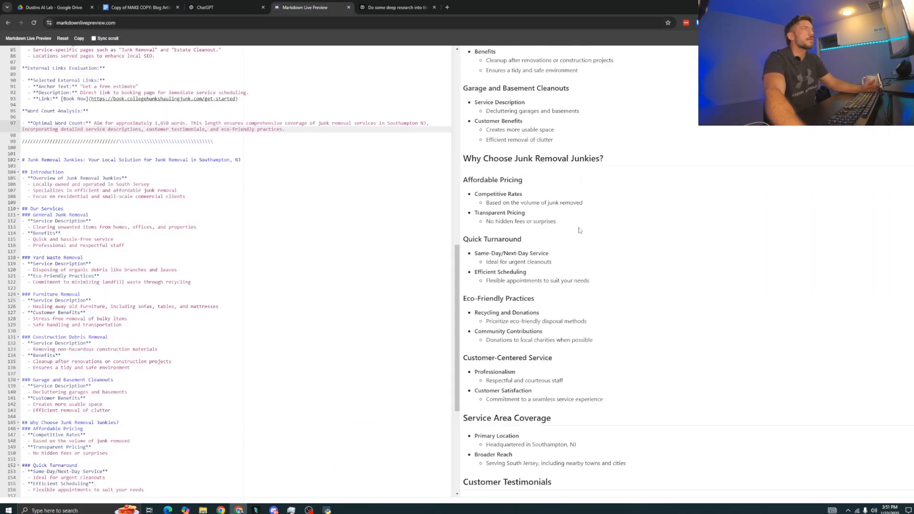
{"action": "scroll", "coordinate": [571, 228], "scroll_direction": "up", "scroll_amount": 4}
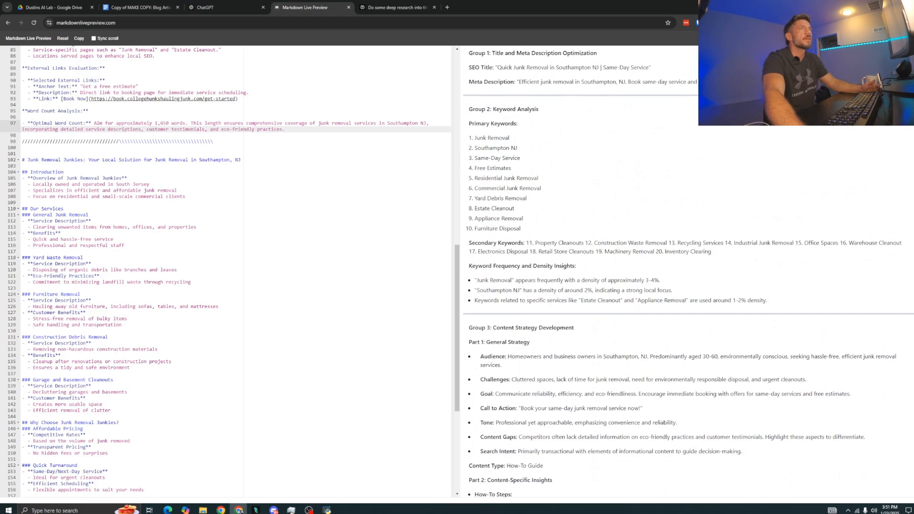
{"action": "left_click_drag", "start_coordinate": [695, 82], "coordinate": [470, 67]}
{"action": "key", "text": "ctrl+c"}
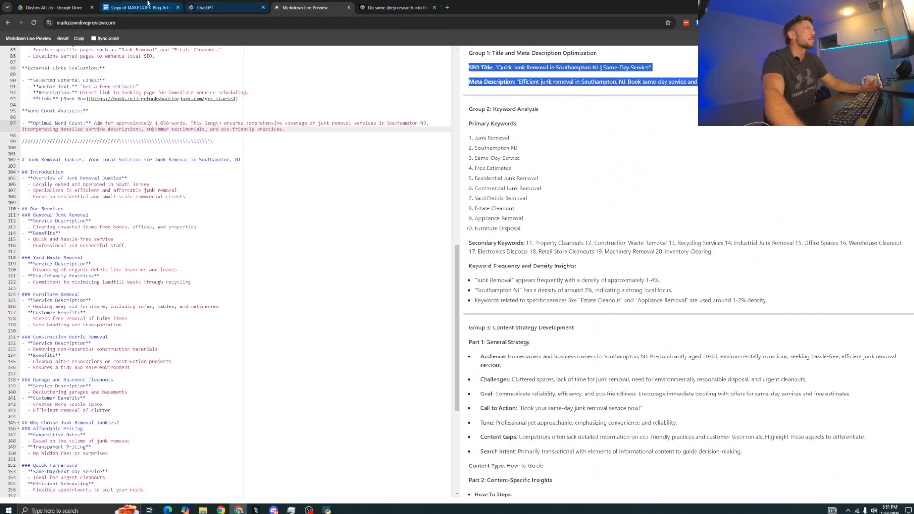
{"action": "left_click", "coordinate": [138, 7]}
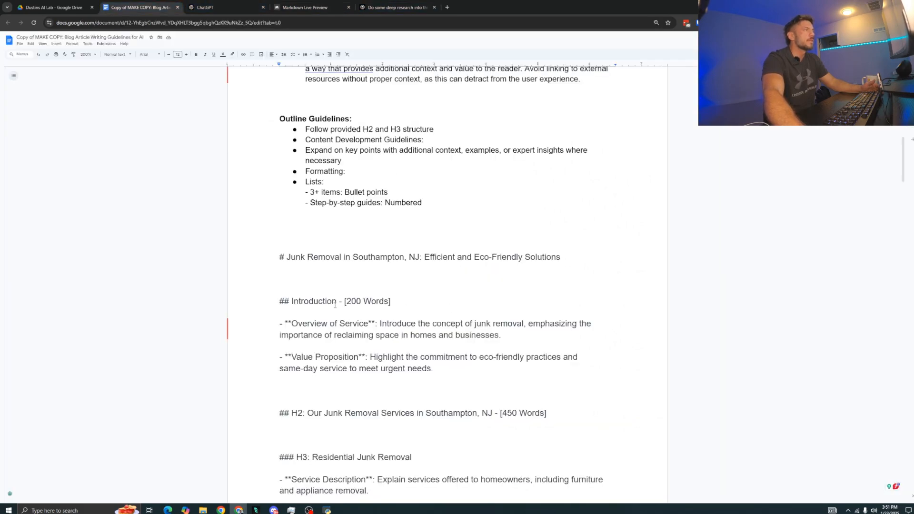
{"action": "left_click_drag", "start_coordinate": [341, 302], "coordinate": [279, 257]}
{"action": "key", "text": "ctrl+v"}
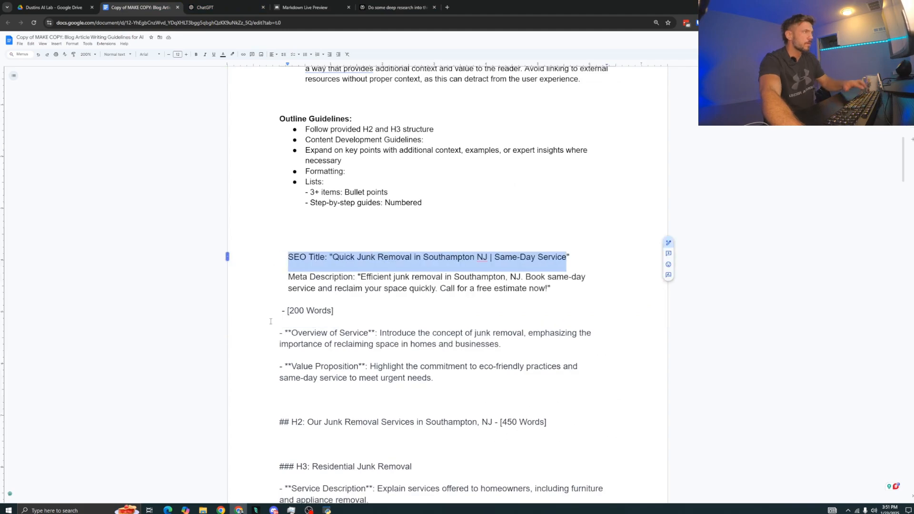
{"action": "type", "text": "SEO Title: \"Quick Junk Removal in Southampton NJ | Same-Day Service"}
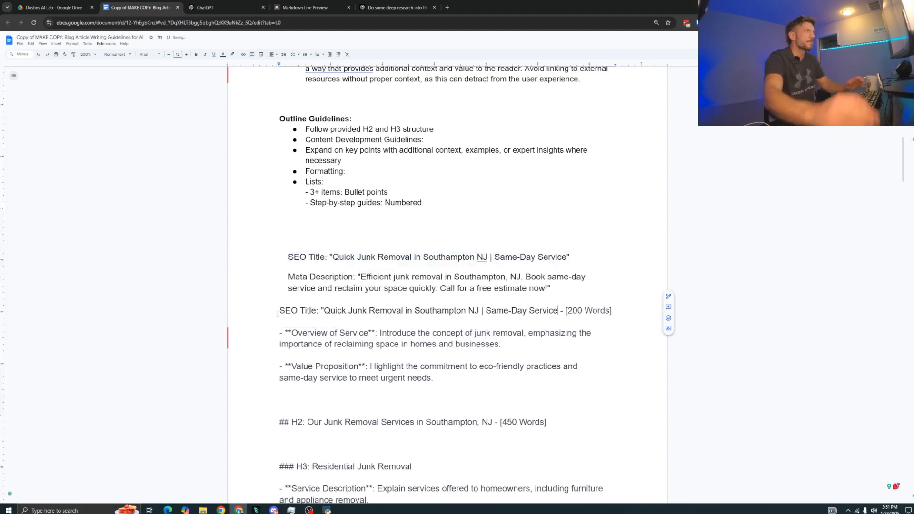
Copy the primary and secondary keywords with the density insights from Markdown Live Preview and paste them over [KEYWORDS LIST] in the guidelines document
{"action": "scroll", "coordinate": [474, 270], "scroll_direction": "up", "scroll_amount": 4}
{"action": "scroll", "coordinate": [474, 270], "scroll_direction": "up", "scroll_amount": 8}
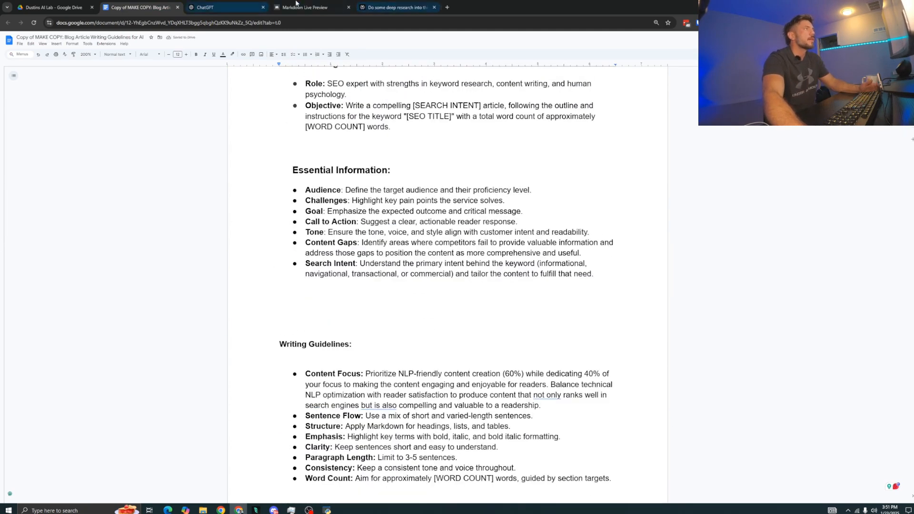
{"action": "left_click", "coordinate": [305, 7]}
{"action": "scroll", "coordinate": [613, 265], "scroll_direction": "down", "scroll_amount": 1}
{"action": "scroll", "coordinate": [612, 266], "scroll_direction": "up", "scroll_amount": 1}
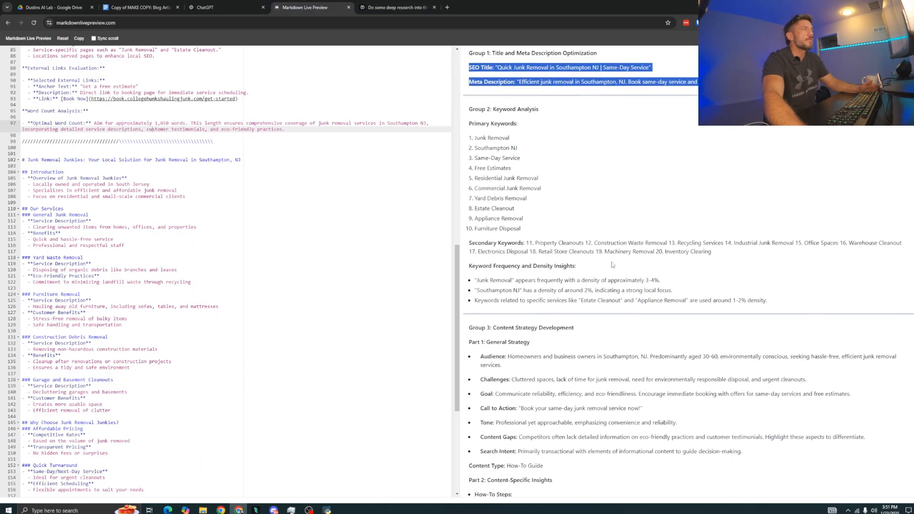
{"action": "left_click_drag", "start_coordinate": [776, 301], "coordinate": [472, 137]}
{"action": "key", "text": "ctrl+c"}
{"action": "left_click", "coordinate": [162, 6]}
{"action": "scroll", "coordinate": [386, 388], "scroll_direction": "down", "scroll_amount": 7}
{"action": "scroll", "coordinate": [386, 389], "scroll_direction": "down", "scroll_amount": 15}
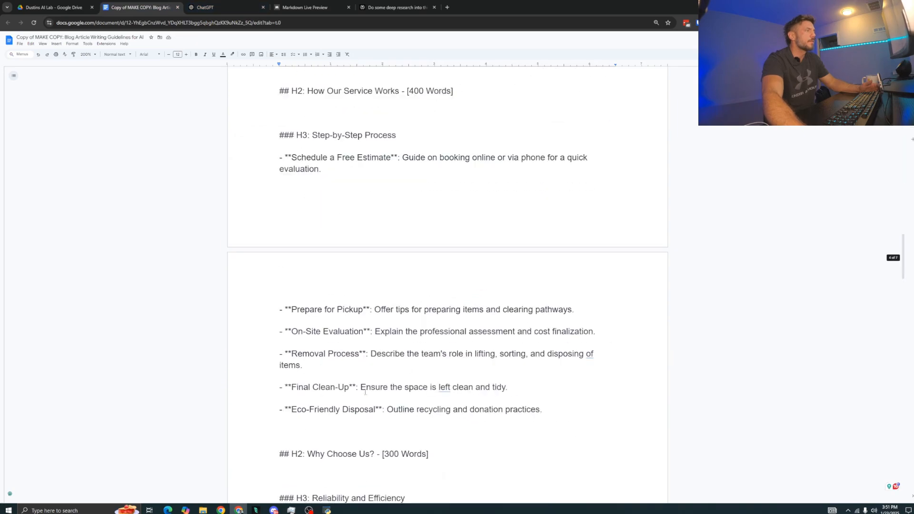
{"action": "key", "text": "ctrl+v"}
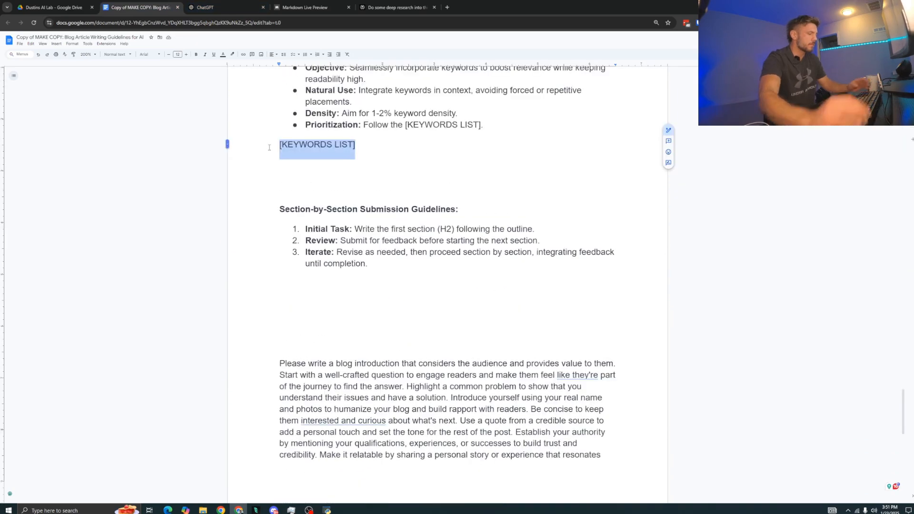
Replace the [WORD COUNT] placeholder in the guidelines' Objective with 1650
{"action": "scroll", "coordinate": [375, 279], "scroll_direction": "down", "scroll_amount": 5}
{"action": "scroll", "coordinate": [333, 282], "scroll_direction": "up", "scroll_amount": 10}
{"action": "scroll", "coordinate": [333, 281], "scroll_direction": "up", "scroll_amount": 20}
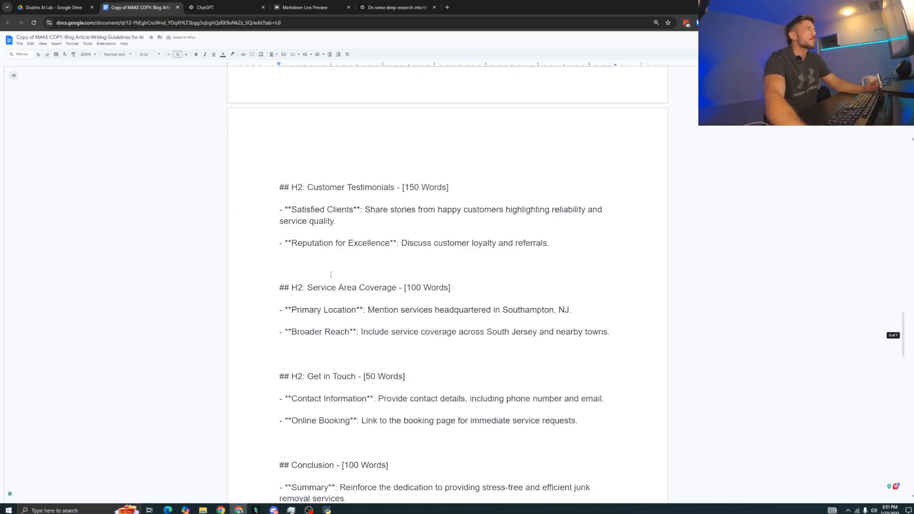
{"action": "left_click", "coordinate": [365, 234]}
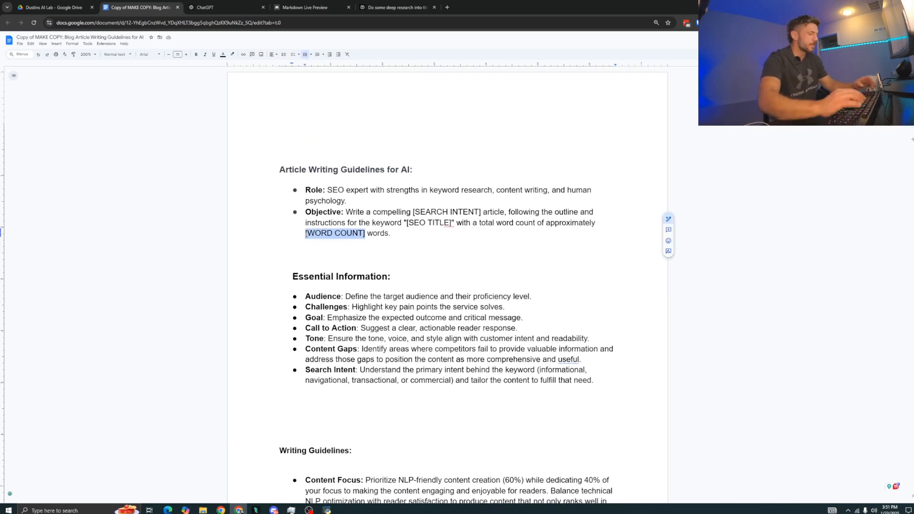
{"action": "type", "text": "1650"}
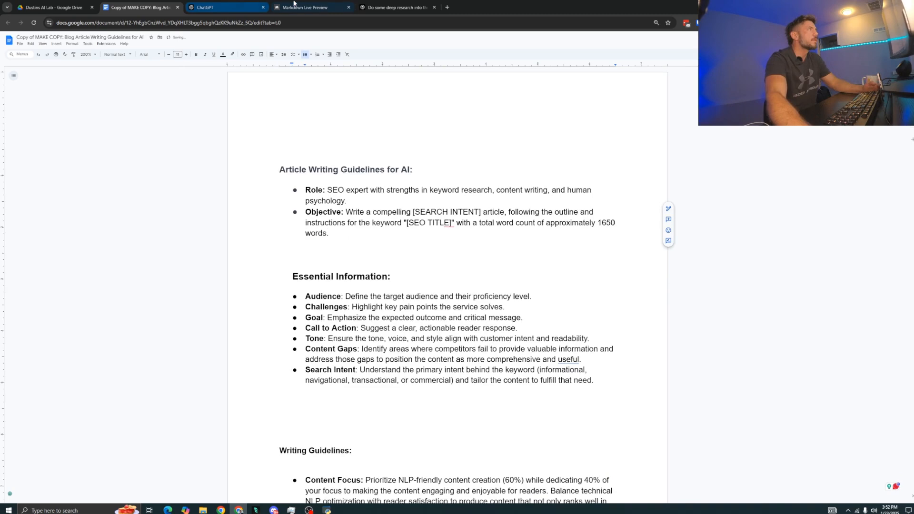
Replace the Objective's [SEARCH INTENT] with the intent and page-type phrase from SEO Analyzer Tool's prompt, and [SEO TITLE] with "Quick Junk Removal in Southampton, NJ | Same-Day Service"
{"action": "left_click", "coordinate": [328, 510]}
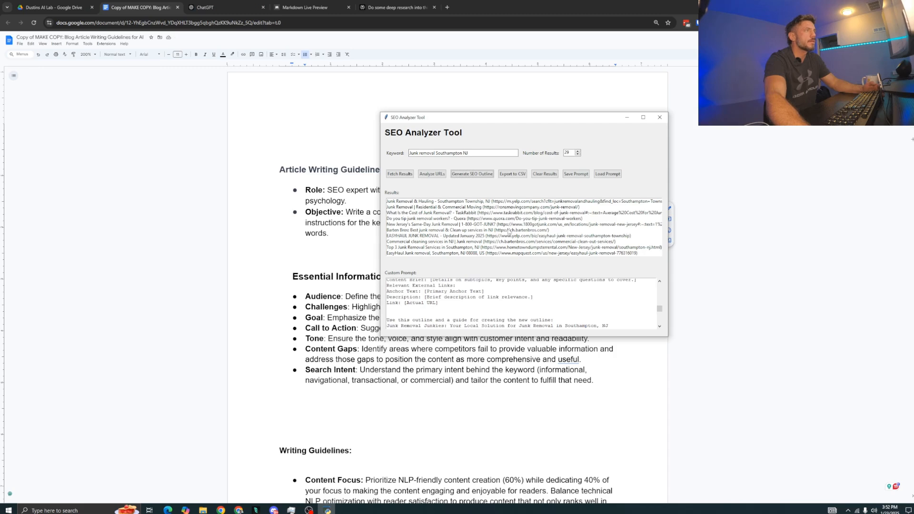
{"action": "scroll", "coordinate": [533, 289], "scroll_direction": "up", "scroll_amount": 10}
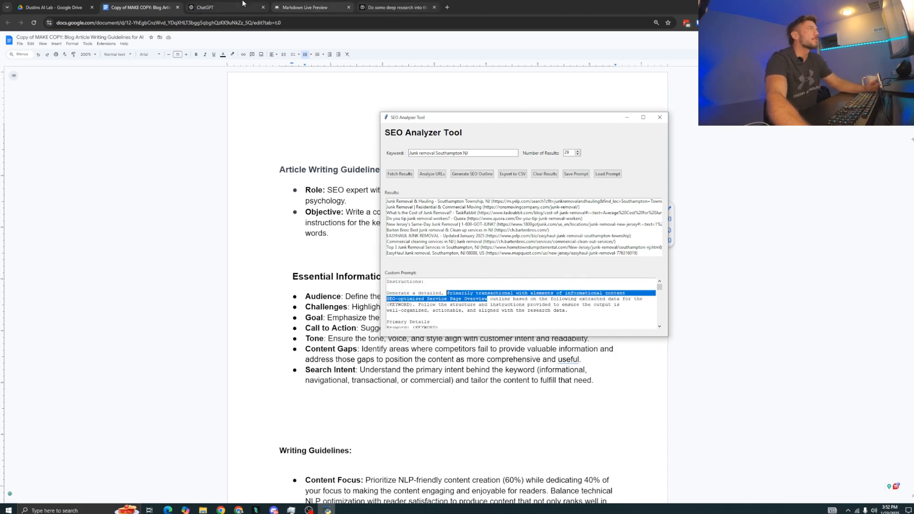
{"action": "left_click", "coordinate": [162, 7]}
{"action": "left_click_drag", "start_coordinate": [482, 212], "coordinate": [413, 212]}
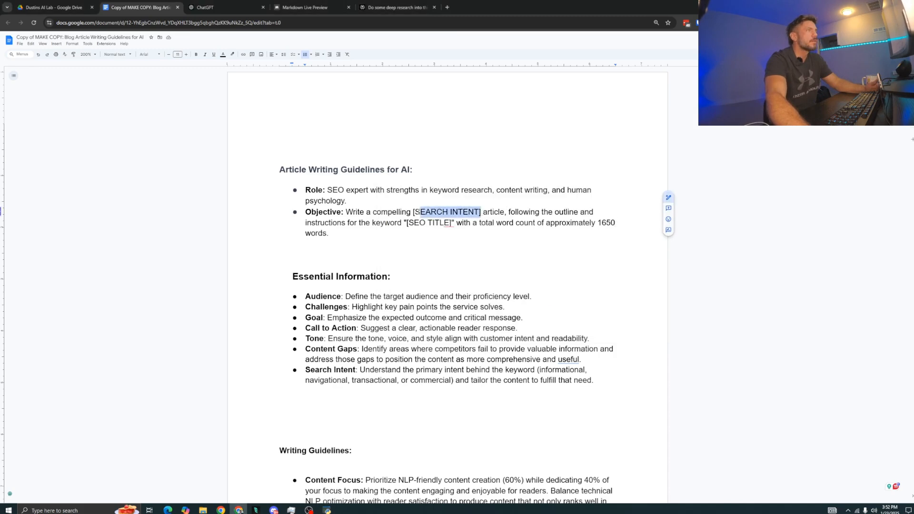
{"action": "type", "text": "Primarily transactional with elements of informational content SEO-optimized Service Page Overview"}
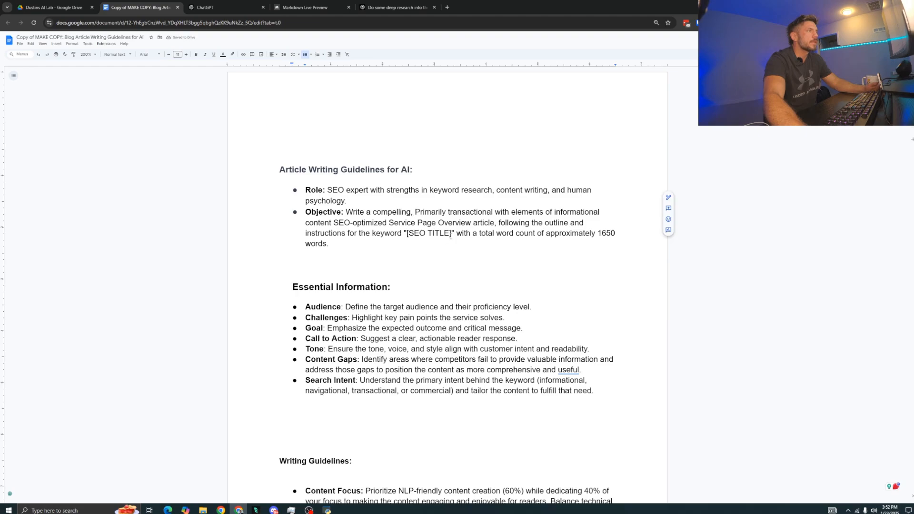
{"action": "type", "text": "Quick Junk Removal in Southampton, NJ | Same-Day Service"}
Copy the Junk Removal Junkies company bio from the deep research page and append it under "Expertise:" at the guidelines document's end
{"action": "scroll", "coordinate": [446, 354], "scroll_direction": "down", "scroll_amount": 20}
{"action": "scroll", "coordinate": [446, 355], "scroll_direction": "down", "scroll_amount": 20}
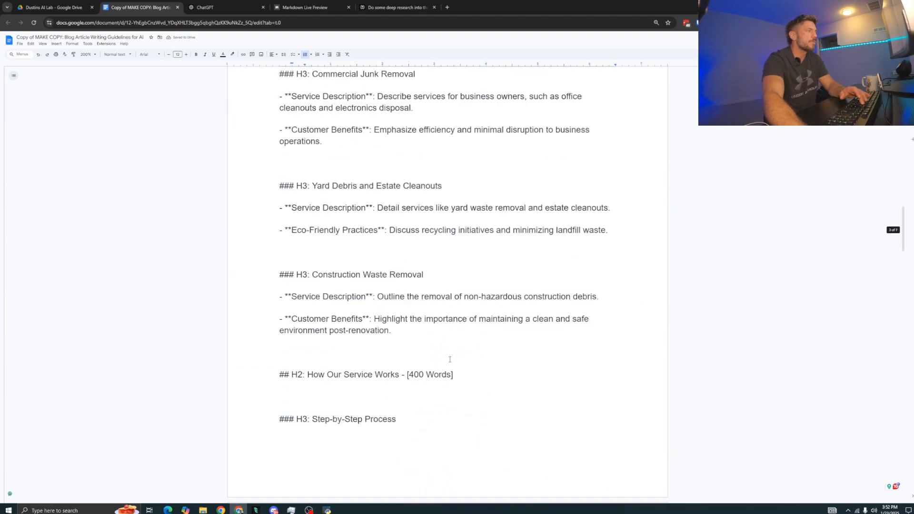
{"action": "scroll", "coordinate": [452, 362], "scroll_direction": "down", "scroll_amount": 20}
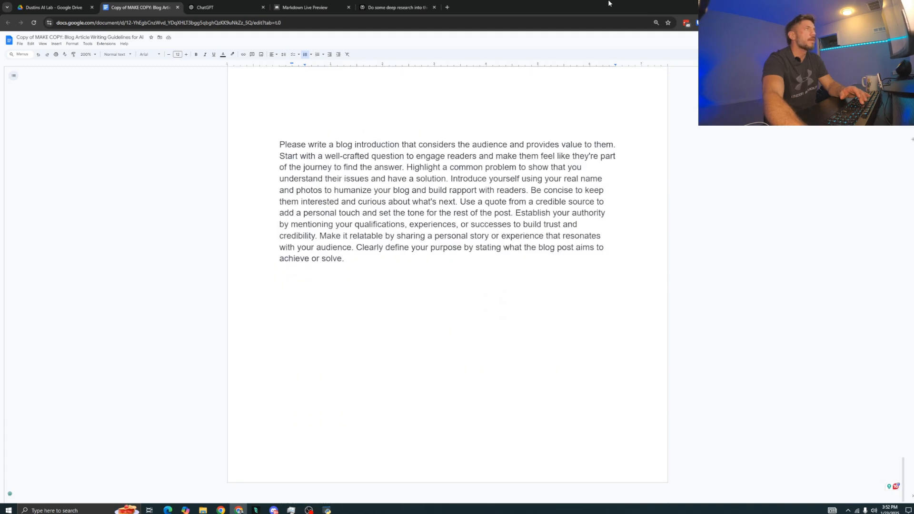
{"action": "left_click", "coordinate": [405, 3]}
{"action": "right_click", "coordinate": [368, 129]}
{"action": "left_click", "coordinate": [381, 148]}
{"action": "left_click", "coordinate": [139, 7]}
{"action": "left_click", "coordinate": [347, 259]}
{"action": "key", "text": "Return"}
{"action": "key", "text": "Return"}
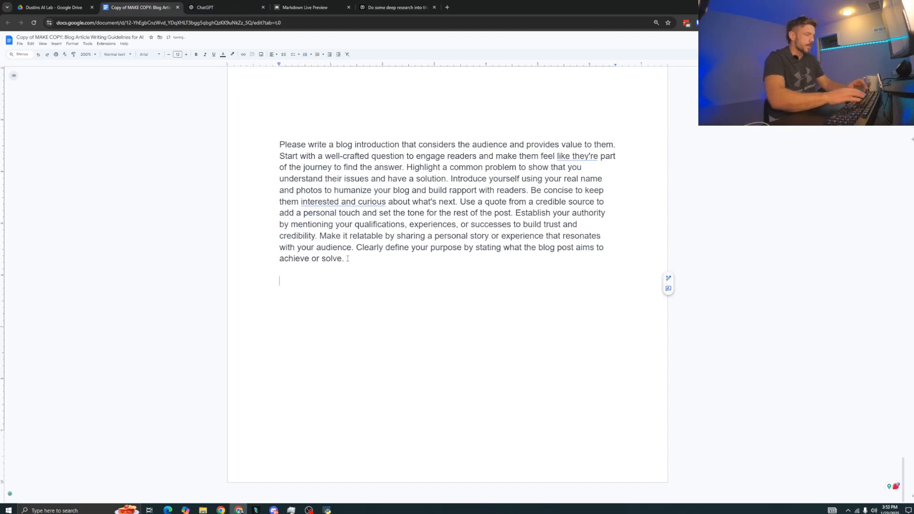
{"action": "type", "text": "Expertise:"}
{"action": "key", "text": "Return"}
{"action": "key", "text": "ctrl+v"}
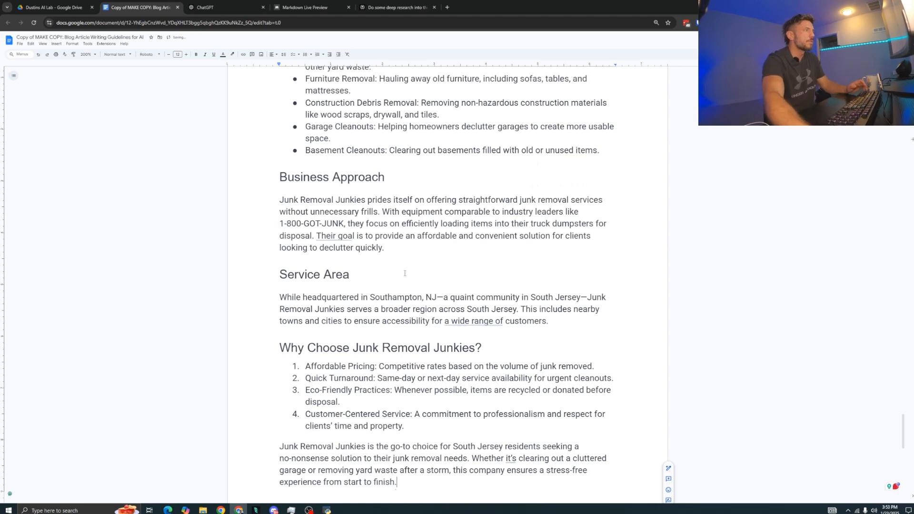
Trim the introduction-writing instructions, changing "a blog introduction" to "an introduction" and removing the self-introduction and credible-source quote sentences
{"action": "scroll", "coordinate": [373, 262], "scroll_direction": "up", "scroll_amount": 8}
{"action": "left_click_drag", "start_coordinate": [511, 310], "coordinate": [472, 299]}
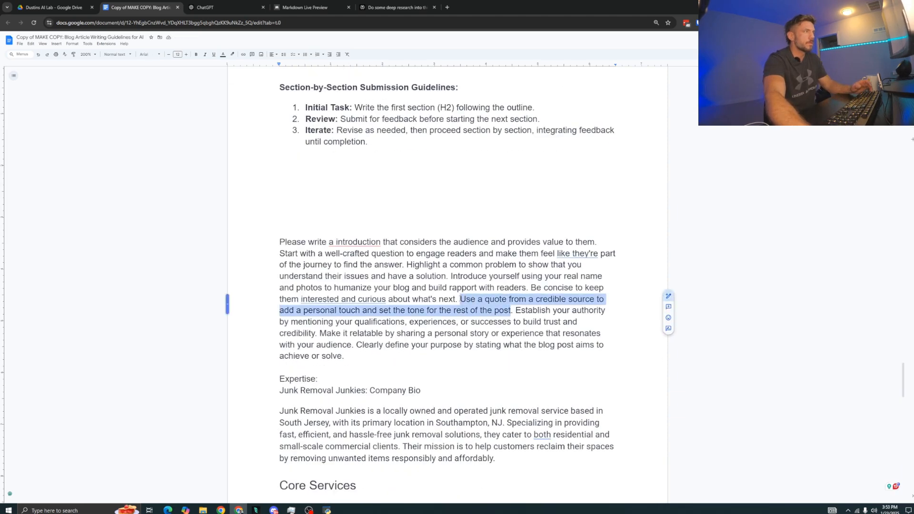
{"action": "key", "text": "BackSpace"}
{"action": "key", "text": "BackSpace"}
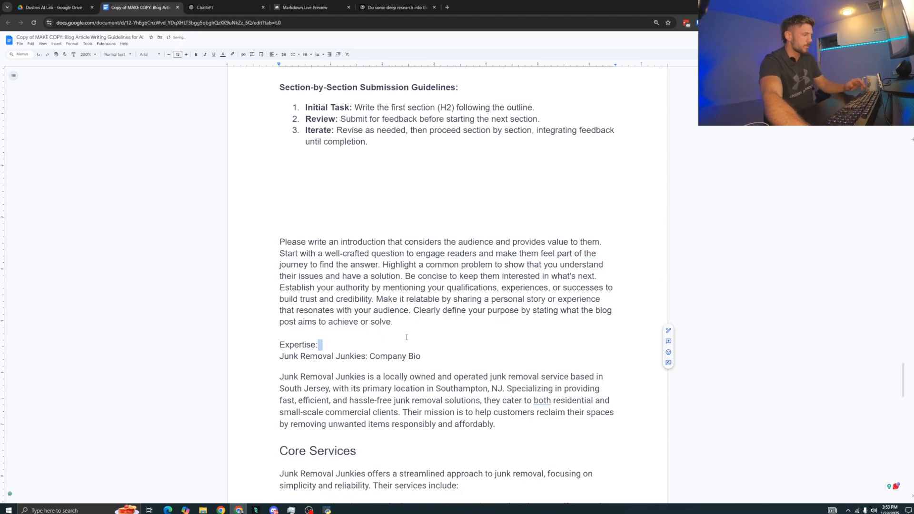
Copy the entire guidelines document and submit it as a prompt in ChatGPT using the GPT-4o model
{"action": "key", "text": "ctrl+a"}
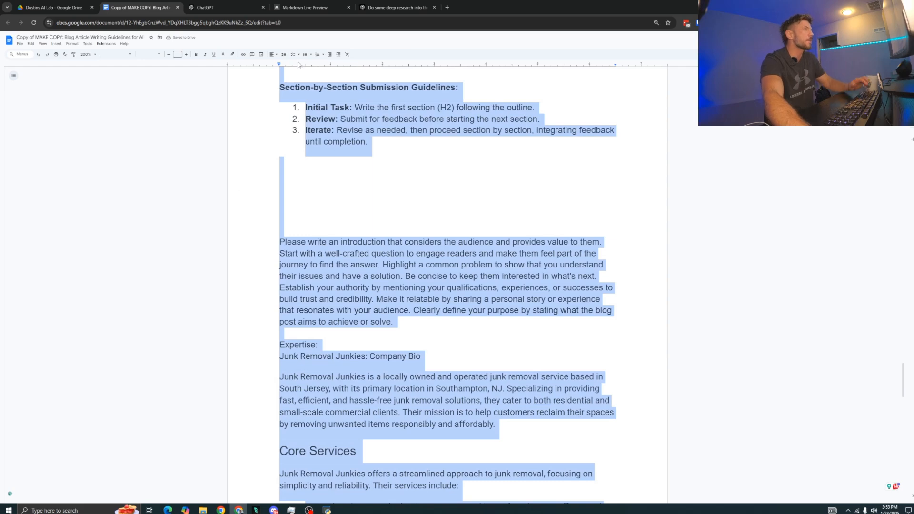
{"action": "left_click", "coordinate": [224, 7]}
{"action": "left_click", "coordinate": [136, 42]}
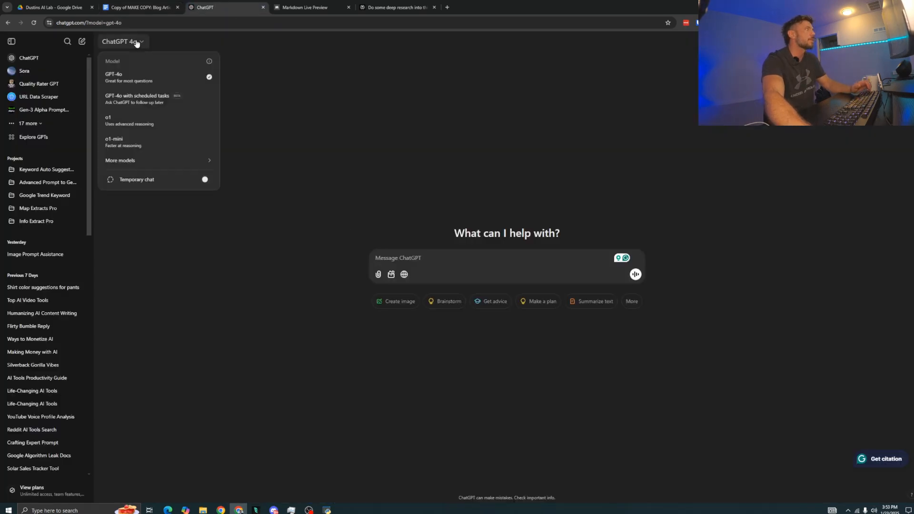
{"action": "left_click", "coordinate": [146, 83]}
{"action": "right_click", "coordinate": [389, 256]}
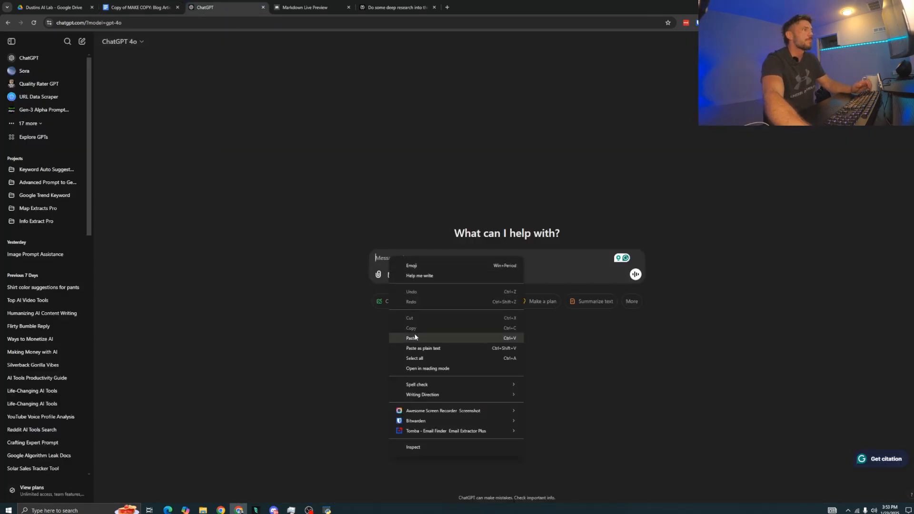
{"action": "left_click", "coordinate": [405, 335]}
{"action": "key", "text": "Return"}
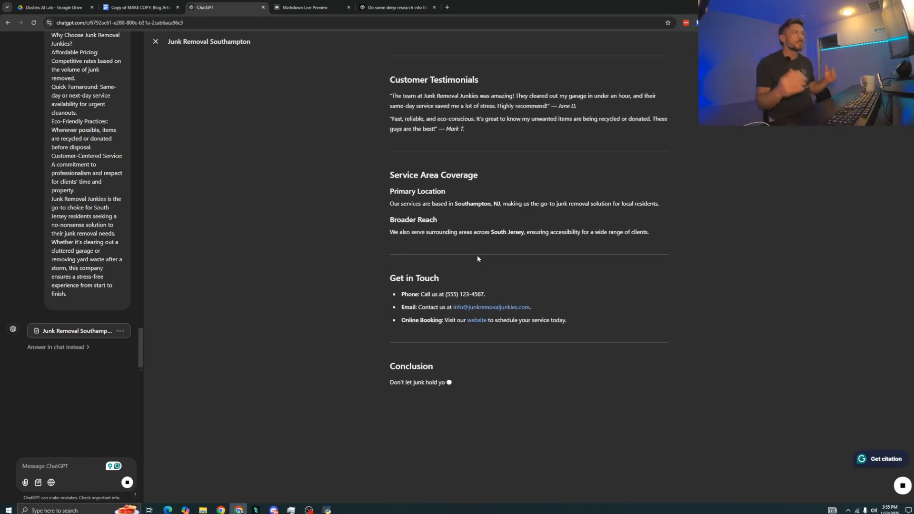
Count the words of the generated canvas draft, close the canvas and have ChatGPT answer in chat instead
{"action": "scroll", "coordinate": [538, 288], "scroll_direction": "up", "scroll_amount": 20}
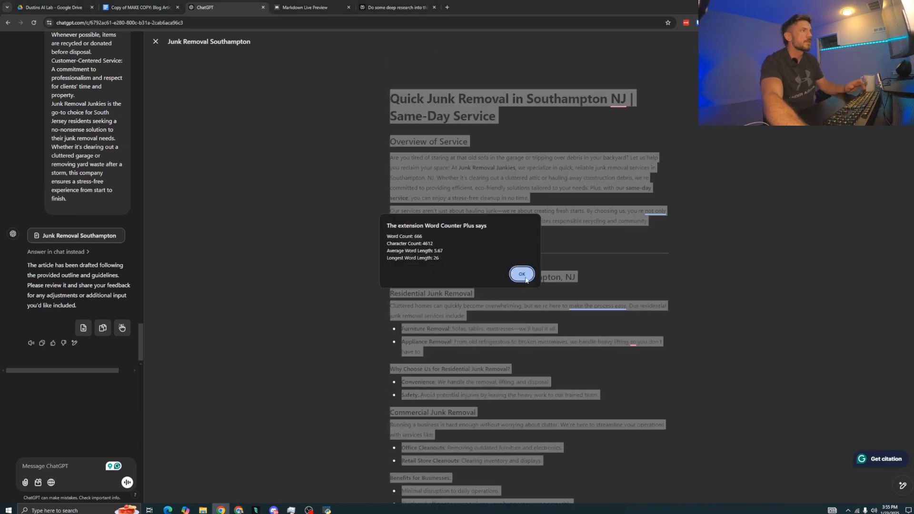
{"action": "left_click", "coordinate": [522, 274]}
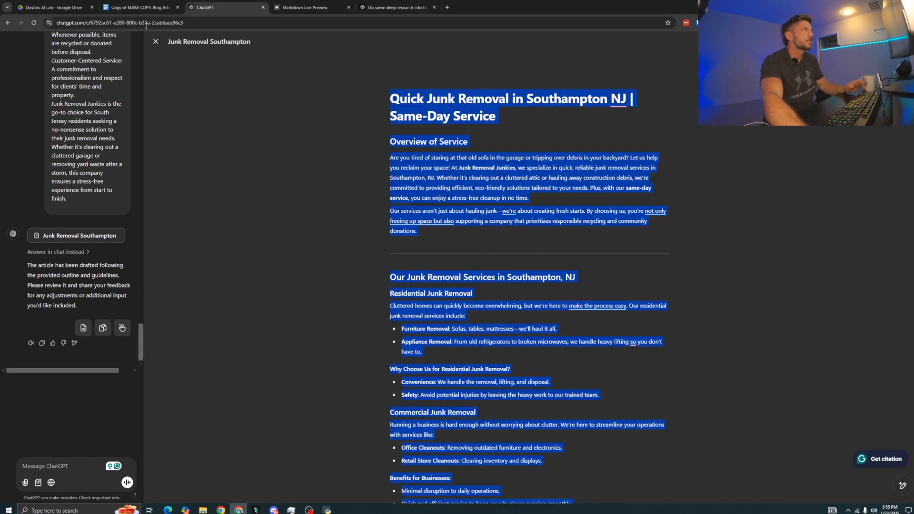
{"action": "left_click", "coordinate": [155, 42]}
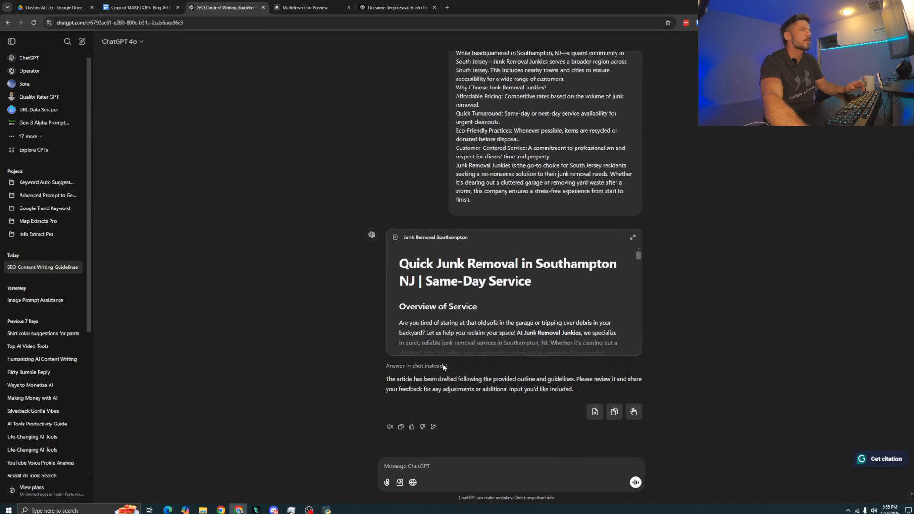
{"action": "left_click", "coordinate": [422, 367]}
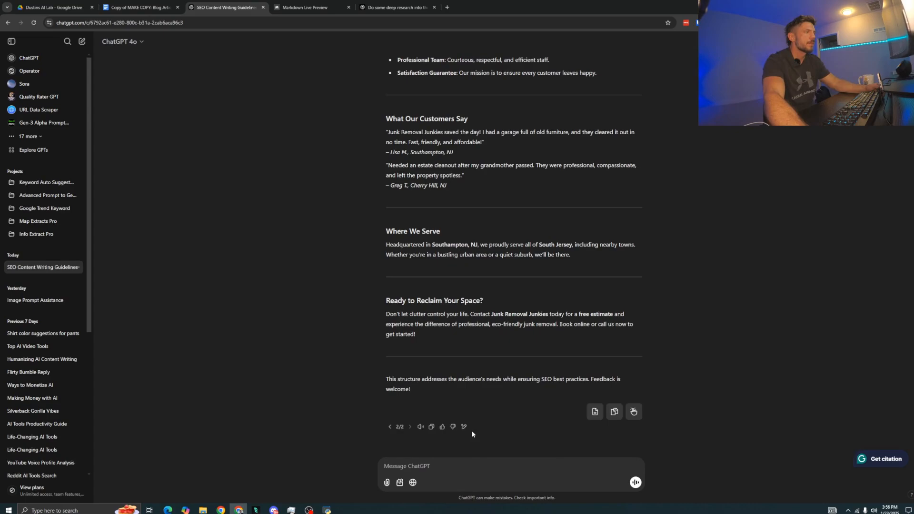
Copy the full guidelines prompt from the existing chat and reload the page
{"action": "scroll", "coordinate": [453, 327], "scroll_direction": "up", "scroll_amount": 20}
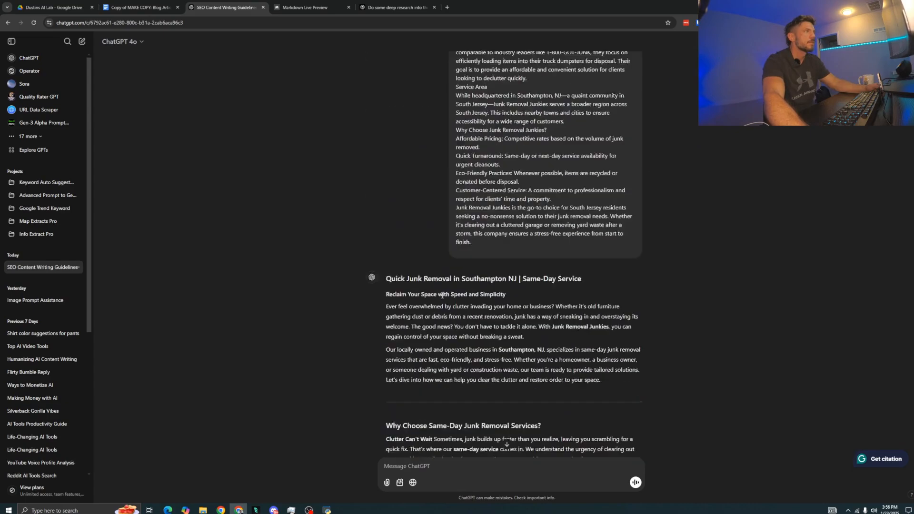
{"action": "scroll", "coordinate": [440, 299], "scroll_direction": "up", "scroll_amount": 20}
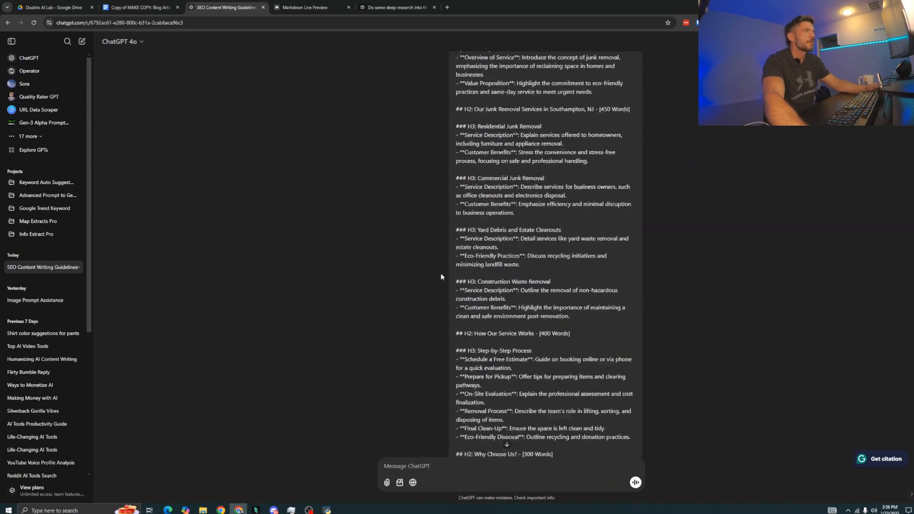
{"action": "scroll", "coordinate": [433, 262], "scroll_direction": "up", "scroll_amount": 7}
{"action": "left_click_drag", "start_coordinate": [457, 76], "coordinate": [534, 258]}
{"action": "right_click", "coordinate": [534, 258]}
{"action": "left_click", "coordinate": [542, 264]}
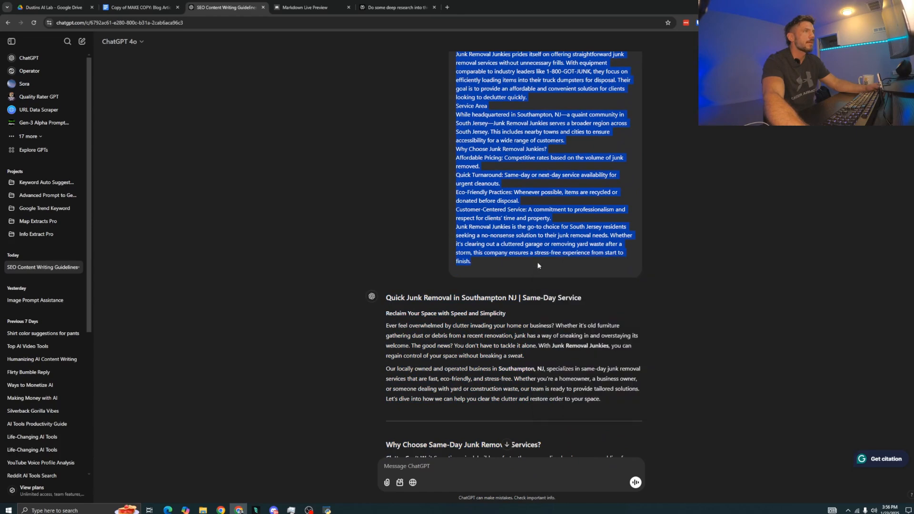
{"action": "left_click", "coordinate": [33, 22]}
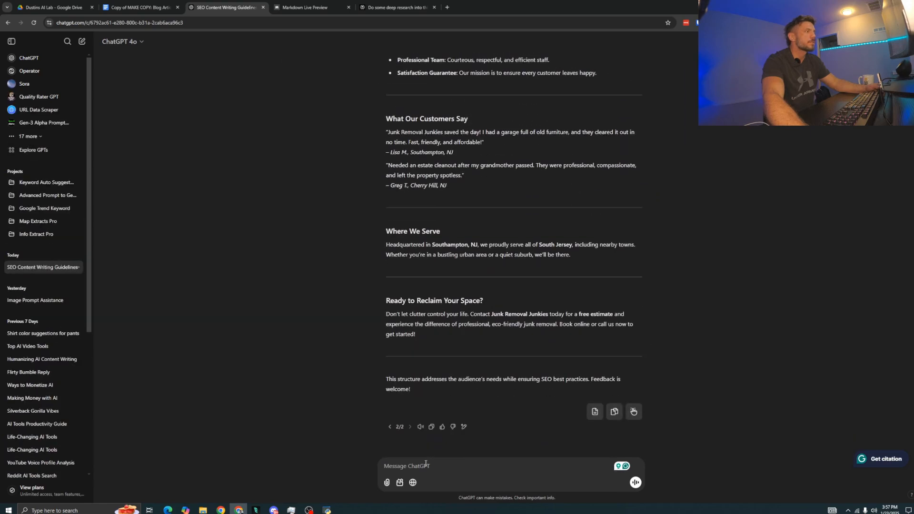
Submit the copied guidelines prompt in a new chat, with an added instruction to only write it section by section
{"action": "scroll", "coordinate": [394, 334], "scroll_direction": "up", "scroll_amount": 20}
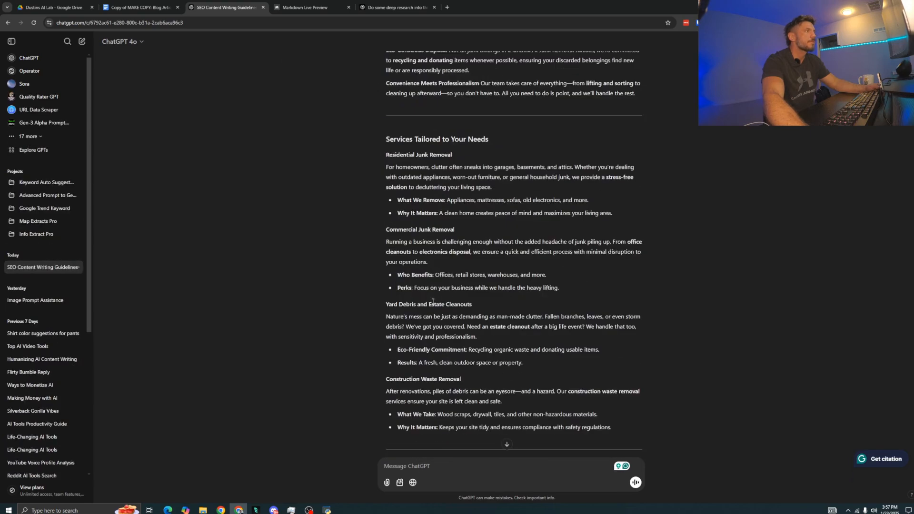
{"action": "left_click", "coordinate": [82, 41]}
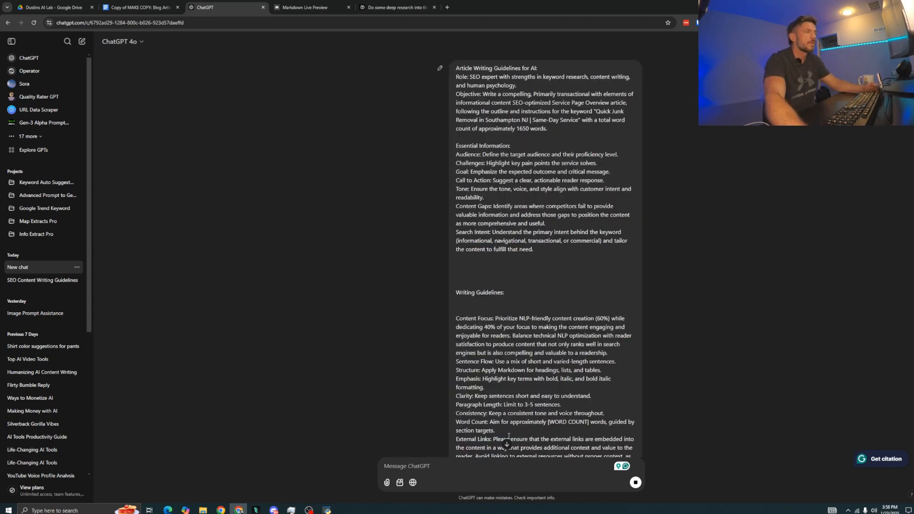
{"action": "left_click", "coordinate": [507, 445]}
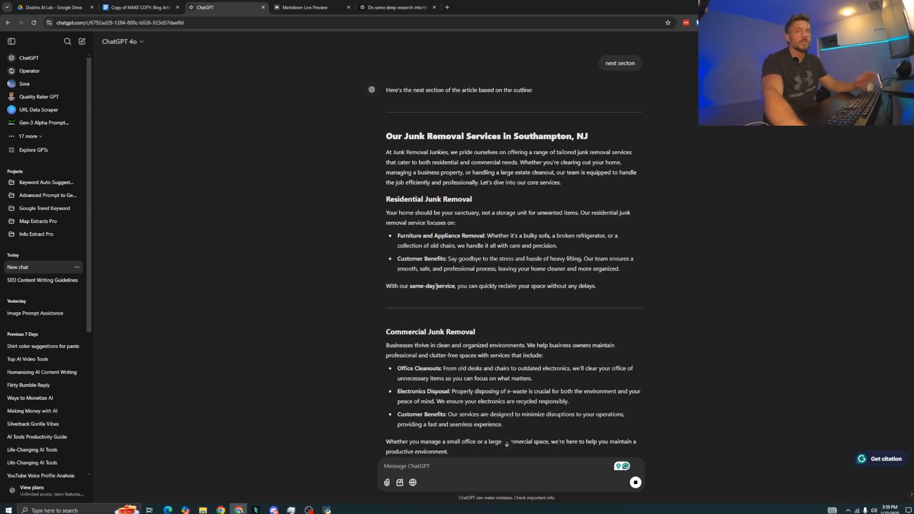
Review the generated "Our Junk Removal Services in Southampton, NJ" section and ask ChatGPT for the "next section"
{"action": "scroll", "coordinate": [461, 294], "scroll_direction": "down", "scroll_amount": 6}
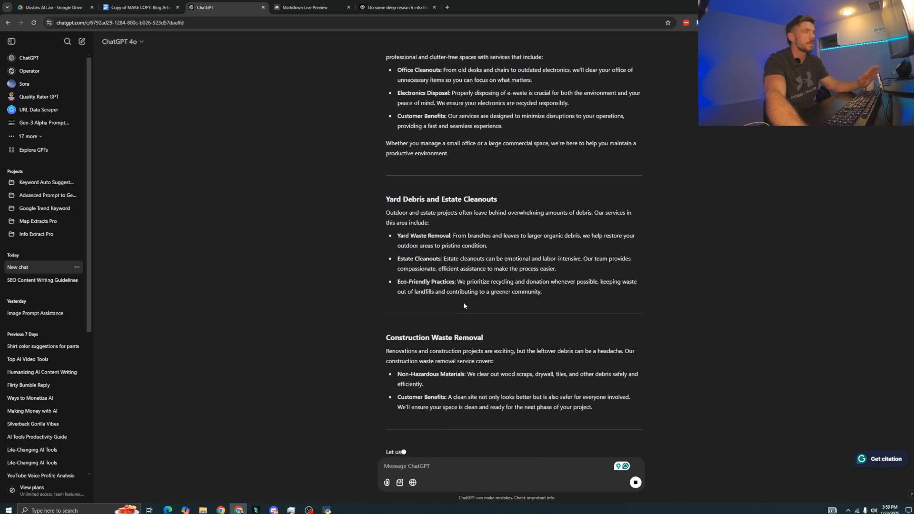
{"action": "scroll", "coordinate": [466, 313], "scroll_direction": "down", "scroll_amount": 1}
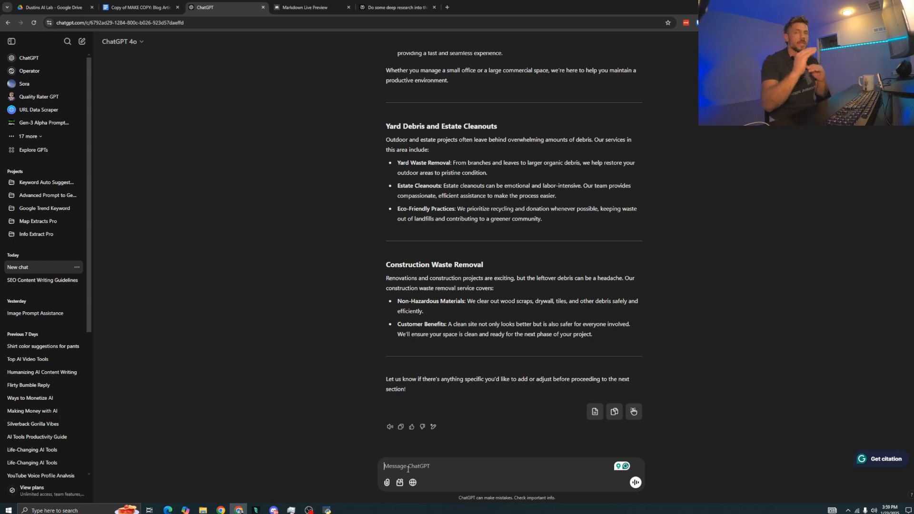
{"action": "type", "text": "next sec"}
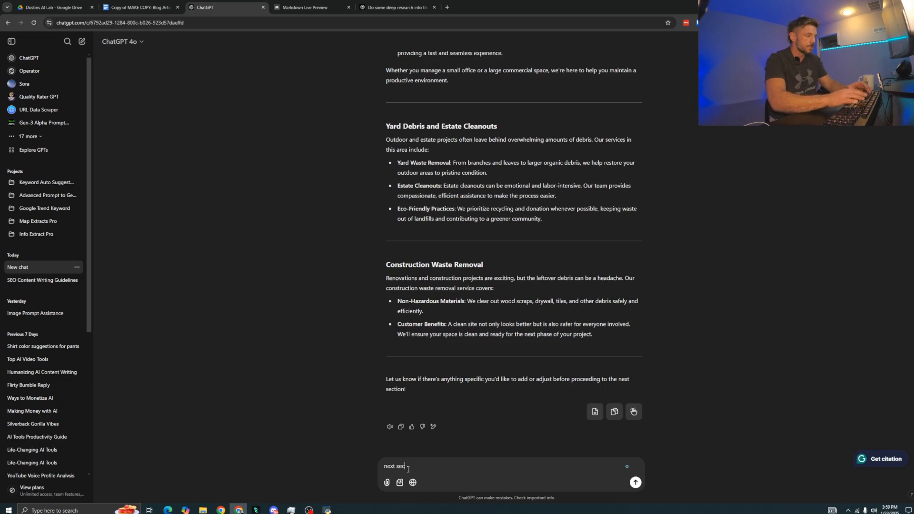
{"action": "type", "text": "ton"}
{"action": "key", "text": "Return"}
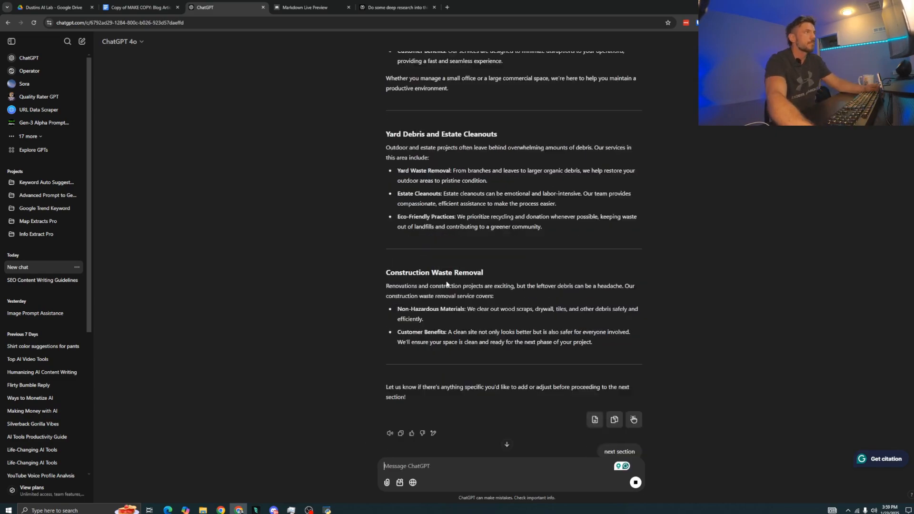
Count the words of the "Our Junk Removal Services in Southampton, NJ" section with Word Counter Plus
{"action": "left_click_drag", "start_coordinate": [386, 278], "coordinate": [578, 258]}
{"action": "right_click", "coordinate": [578, 257]}
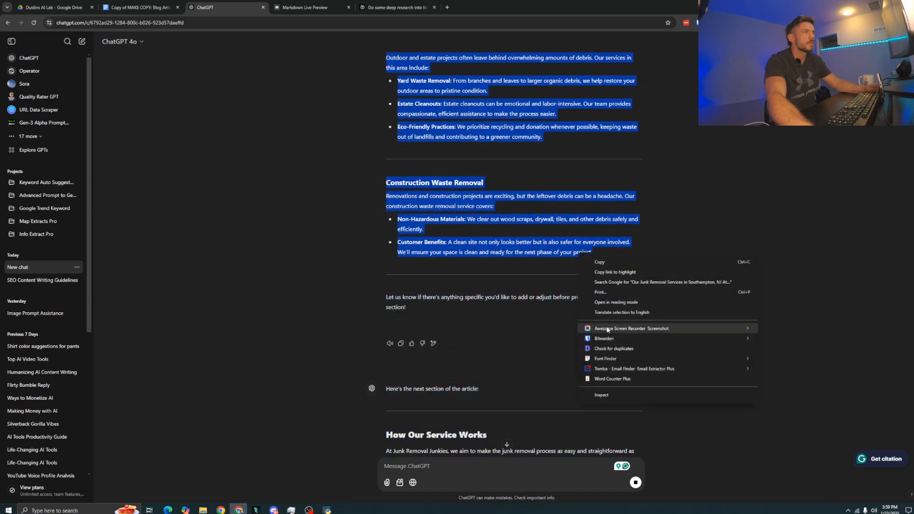
{"action": "left_click", "coordinate": [603, 380]}
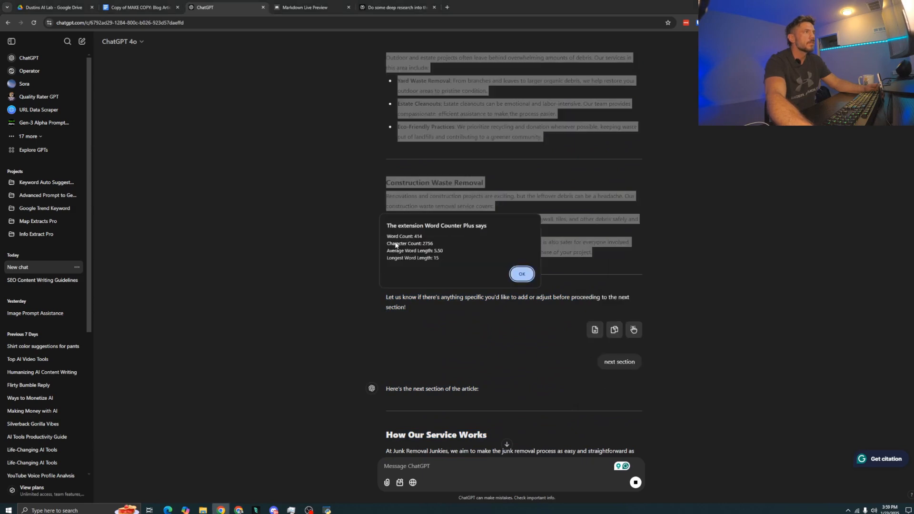
{"action": "left_click", "coordinate": [522, 273]}
Request the remaining outline sections one by one with "next section", and ask for an FAQ after "Get in Touch"
{"action": "scroll", "coordinate": [502, 303], "scroll_direction": "down", "scroll_amount": 8}
{"action": "type", "text": "next section"}
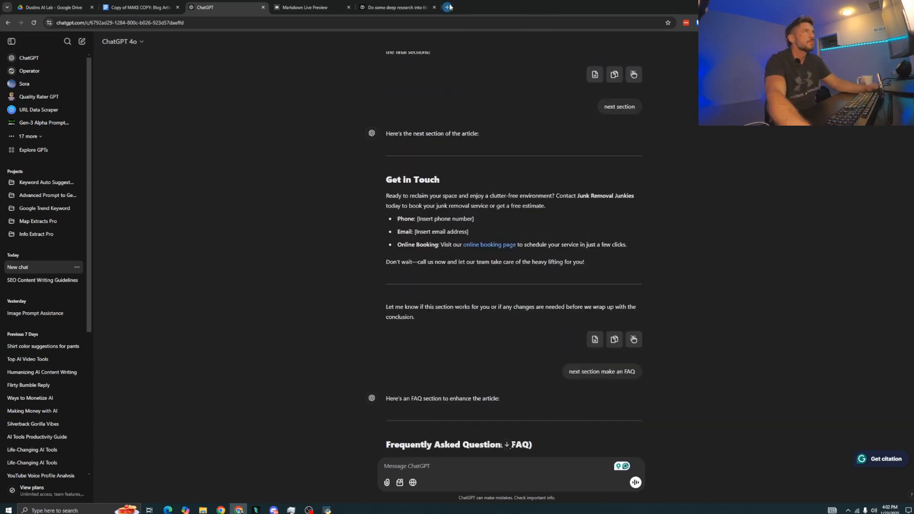
Search Google for "junk removal" and resubmit the FAQ request with its People also ask questions, leaving out the 1-800-Got-Junk haggling one
{"action": "left_click", "coordinate": [448, 8]}
{"action": "type", "text": "junk"}
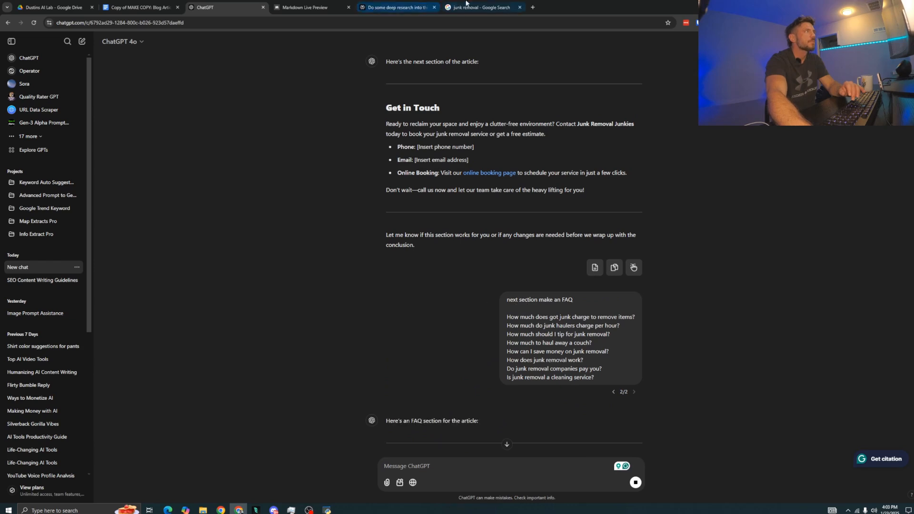
{"action": "left_click", "coordinate": [472, 8]}
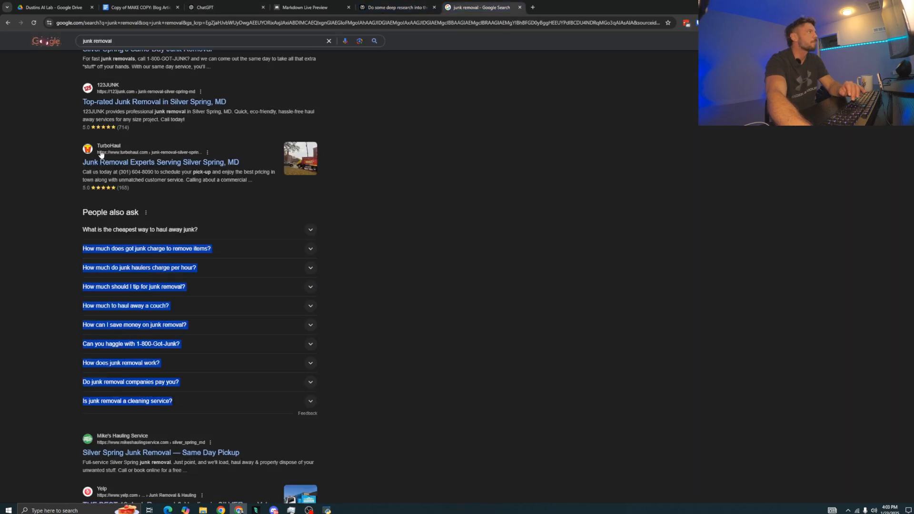
{"action": "left_click", "coordinate": [224, 7]}
Review the generated FAQ answers against the submitted questions, along with the preceding Get in Touch section
{"action": "scroll", "coordinate": [523, 403], "scroll_direction": "down", "scroll_amount": 15}
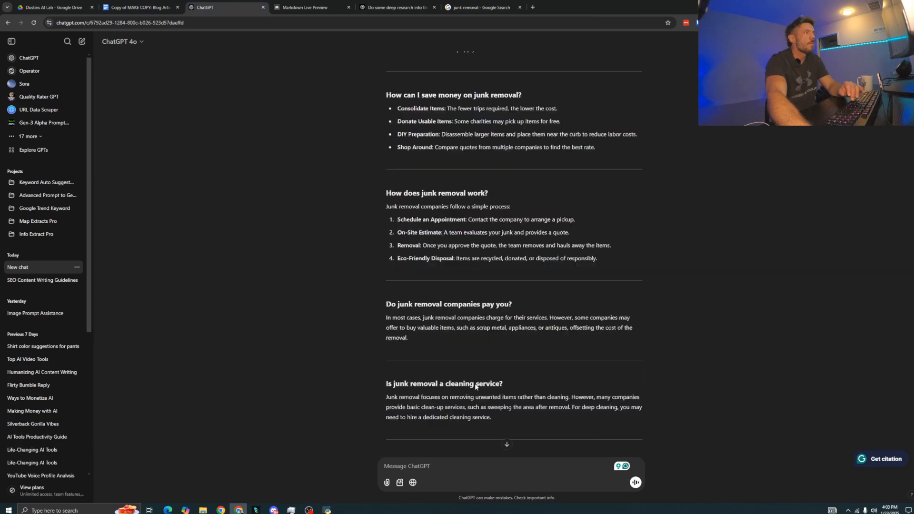
{"action": "scroll", "coordinate": [523, 402], "scroll_direction": "up", "scroll_amount": 20}
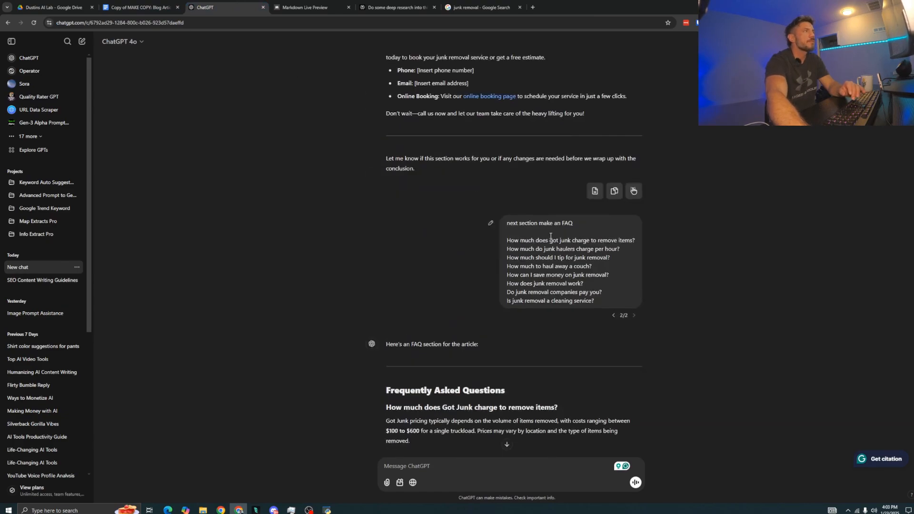
{"action": "scroll", "coordinate": [551, 237], "scroll_direction": "up", "scroll_amount": 4}
{"action": "scroll", "coordinate": [550, 240], "scroll_direction": "down", "scroll_amount": 5}
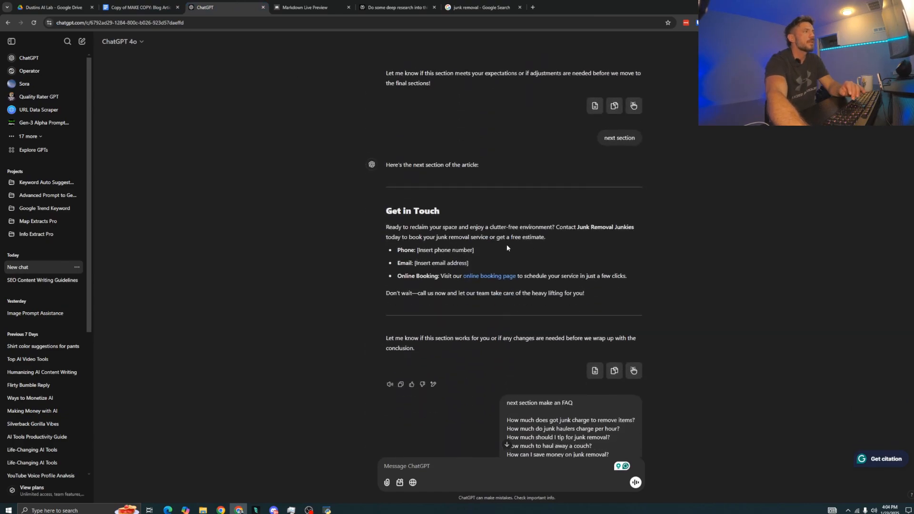
{"action": "scroll", "coordinate": [467, 244], "scroll_direction": "up", "scroll_amount": 4}
{"action": "scroll", "coordinate": [501, 281], "scroll_direction": "down", "scroll_amount": 12}
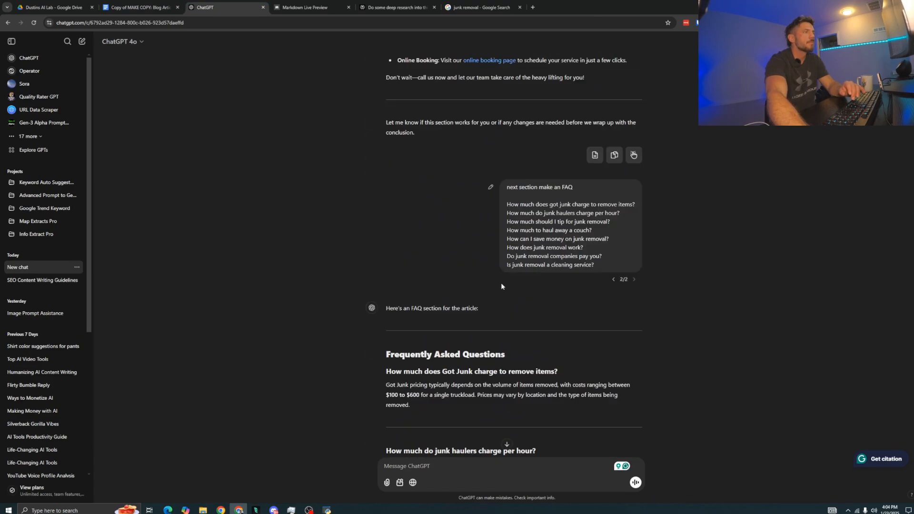
{"action": "scroll", "coordinate": [578, 298], "scroll_direction": "down", "scroll_amount": 6}
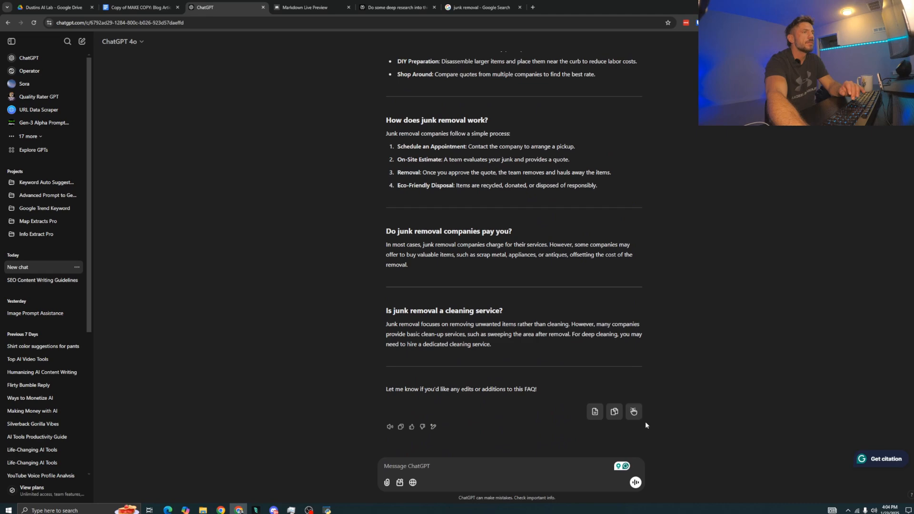
Select all of ChatGPT's section responses for export, from the introduction through the FAQ
{"action": "left_click", "coordinate": [634, 412]}
{"action": "scroll", "coordinate": [629, 395], "scroll_direction": "up", "scroll_amount": 10}
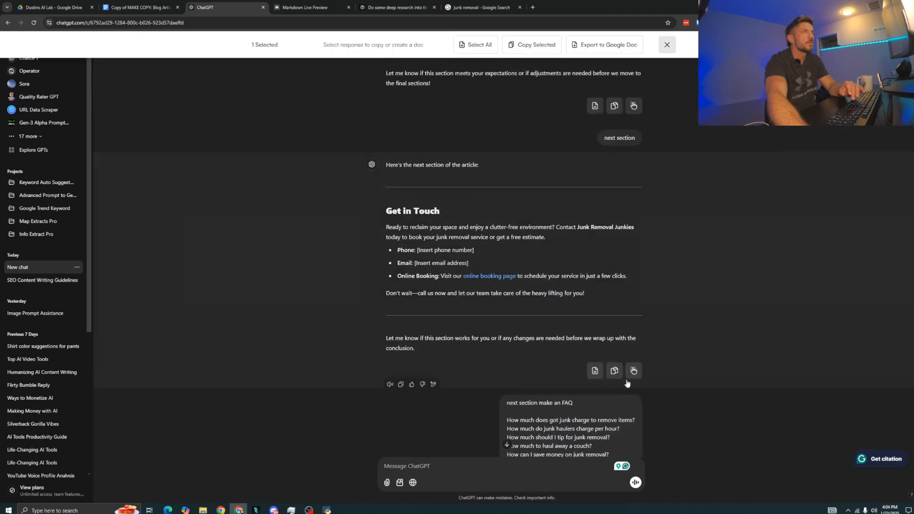
{"action": "left_click", "coordinate": [633, 371]}
{"action": "scroll", "coordinate": [626, 352], "scroll_direction": "up", "scroll_amount": 15}
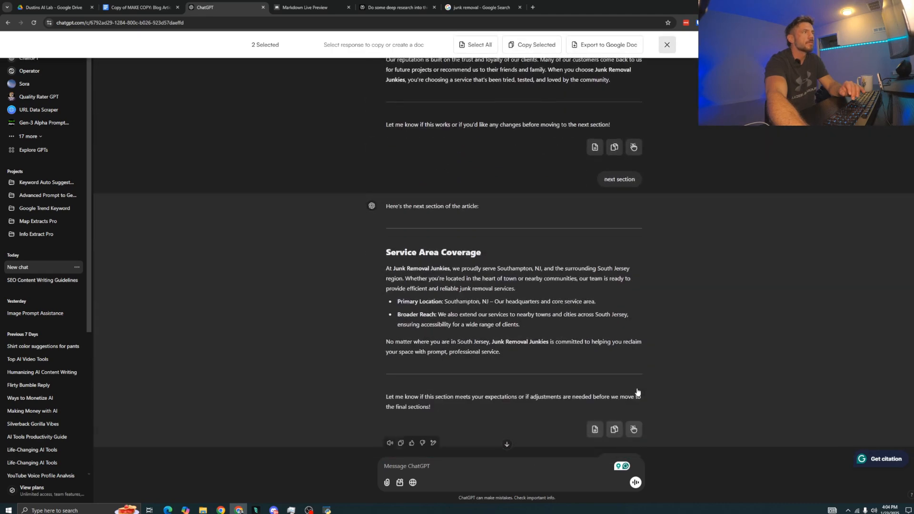
{"action": "scroll", "coordinate": [386, 490], "scroll_direction": "down", "scroll_amount": 3}
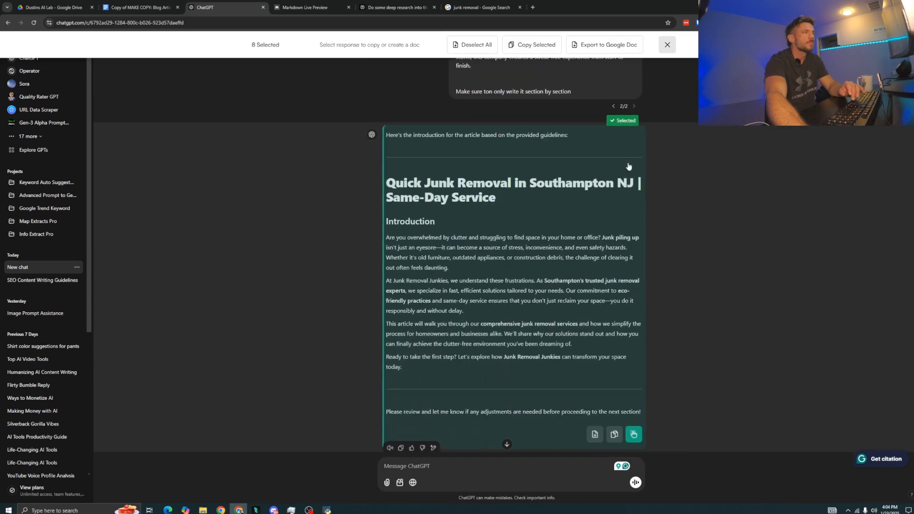
Export the selected responses to a new Google Doc and paste the copied conversation into it
{"action": "left_click", "coordinate": [587, 45]}
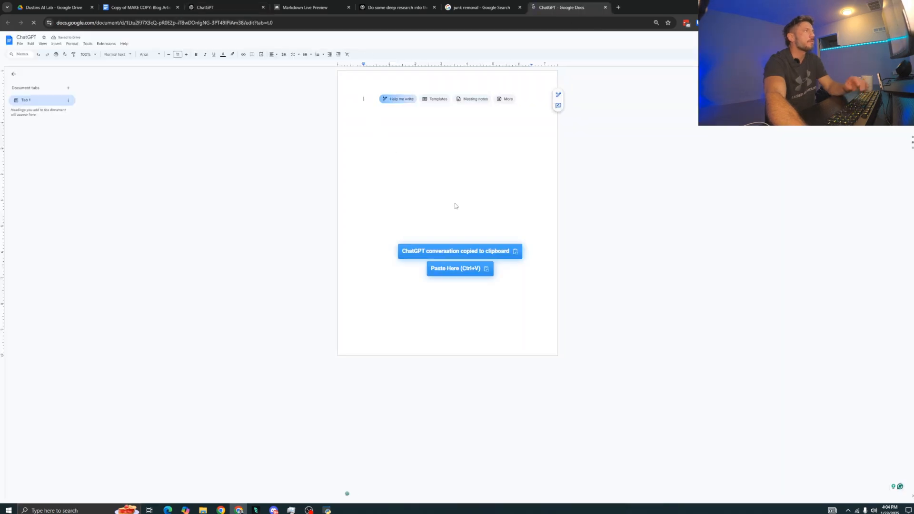
{"action": "key", "text": "ctrl+v"}
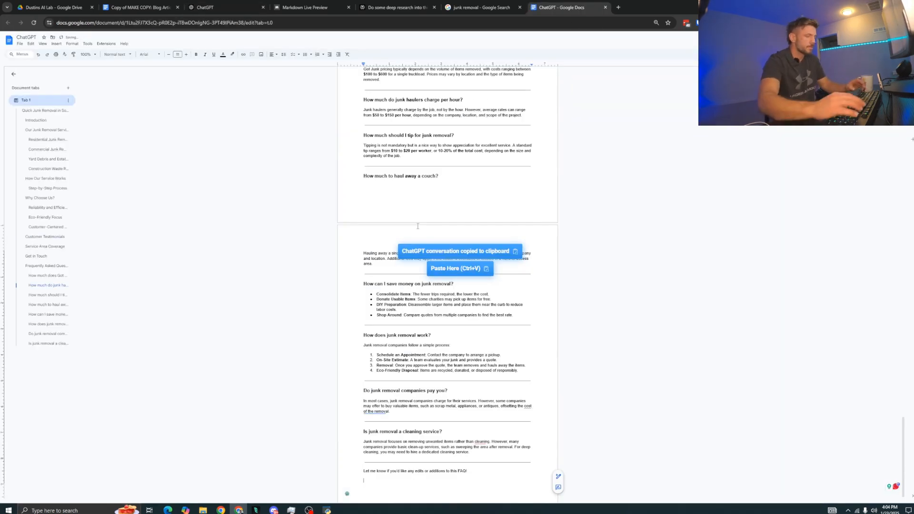
{"action": "scroll", "coordinate": [417, 229], "scroll_direction": "up", "scroll_amount": 10}
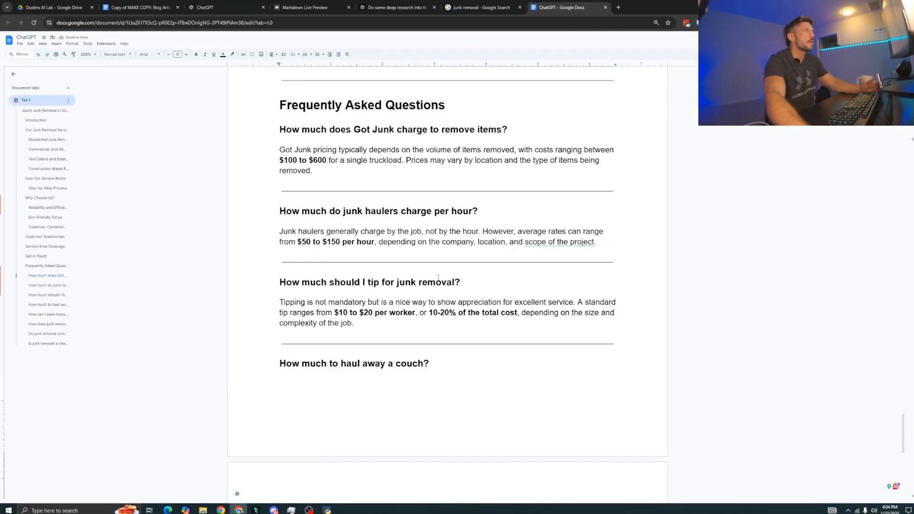
Delete ChatGPT's feedback requests and lead-in lines between the article sections, working upward from the FAQ to the end of the introduction
{"action": "scroll", "coordinate": [400, 289], "scroll_direction": "down", "scroll_amount": 5}
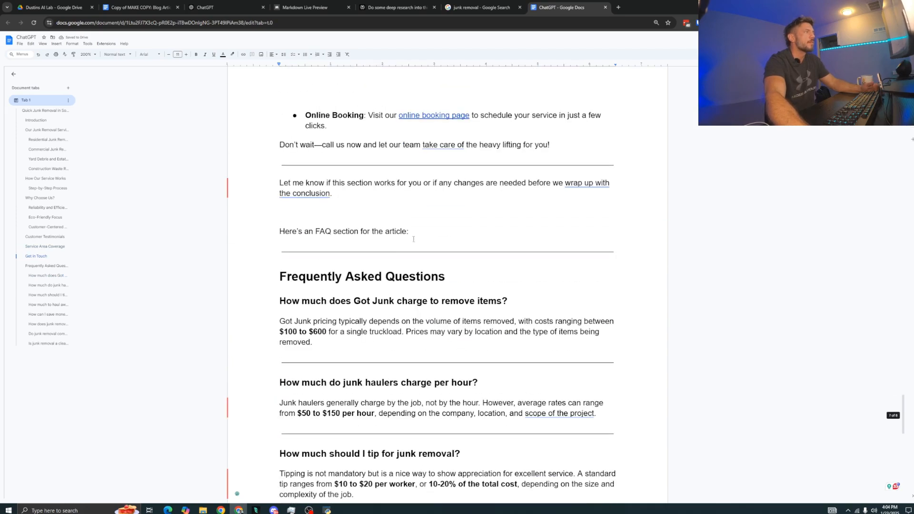
{"action": "scroll", "coordinate": [585, 256], "scroll_direction": "up", "scroll_amount": 8}
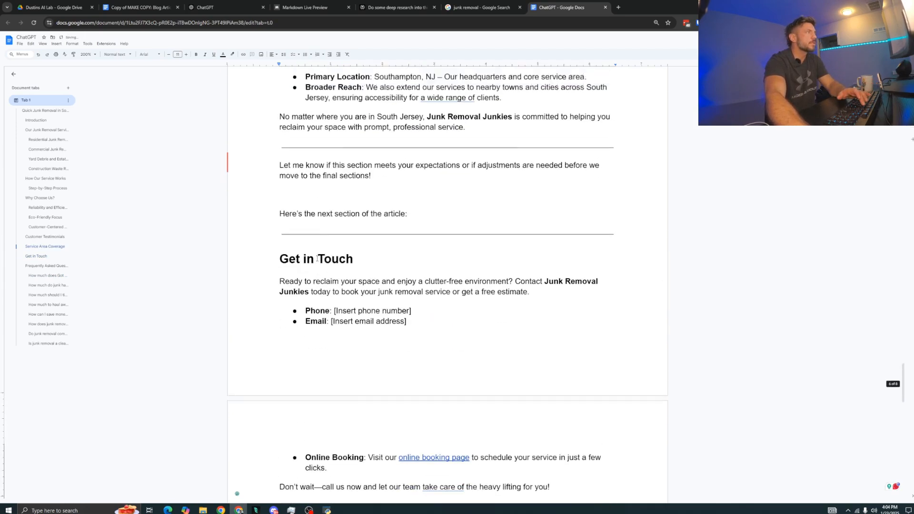
{"action": "scroll", "coordinate": [347, 290], "scroll_direction": "up", "scroll_amount": 5}
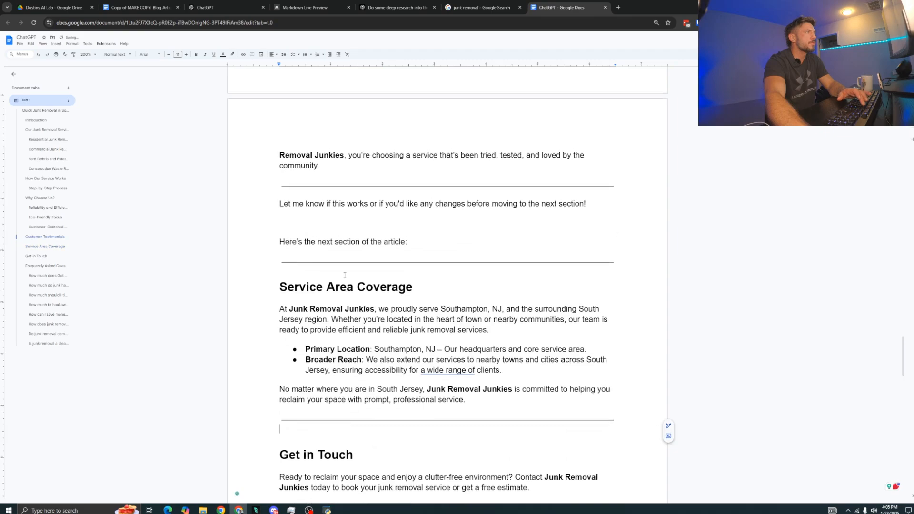
{"action": "scroll", "coordinate": [346, 291], "scroll_direction": "up", "scroll_amount": 10}
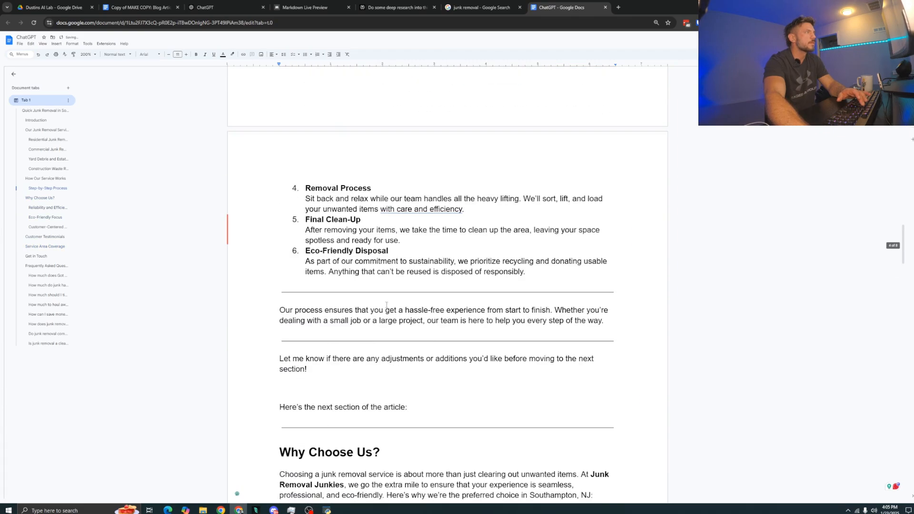
{"action": "left_click_drag", "start_coordinate": [617, 229], "coordinate": [279, 155]}
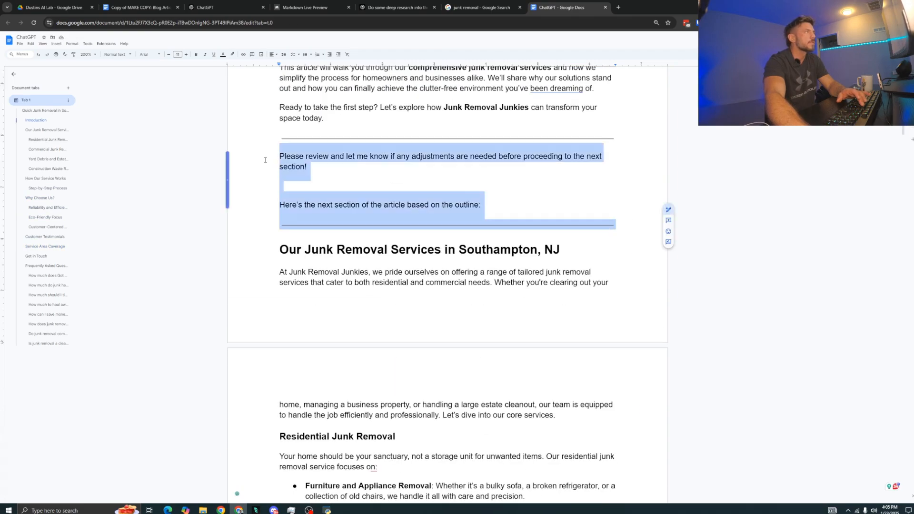
{"action": "key", "text": "BackSpace"}
Delete the lead-in text above the article title and remove the "Introduction" heading
{"action": "scroll", "coordinate": [353, 264], "scroll_direction": "up", "scroll_amount": 5}
{"action": "scroll", "coordinate": [560, 151], "scroll_direction": "up", "scroll_amount": 2}
{"action": "left_click_drag", "start_coordinate": [615, 159], "coordinate": [280, 137]}
{"action": "key", "text": "BackSpace"}
{"action": "left_click", "coordinate": [36, 120]}
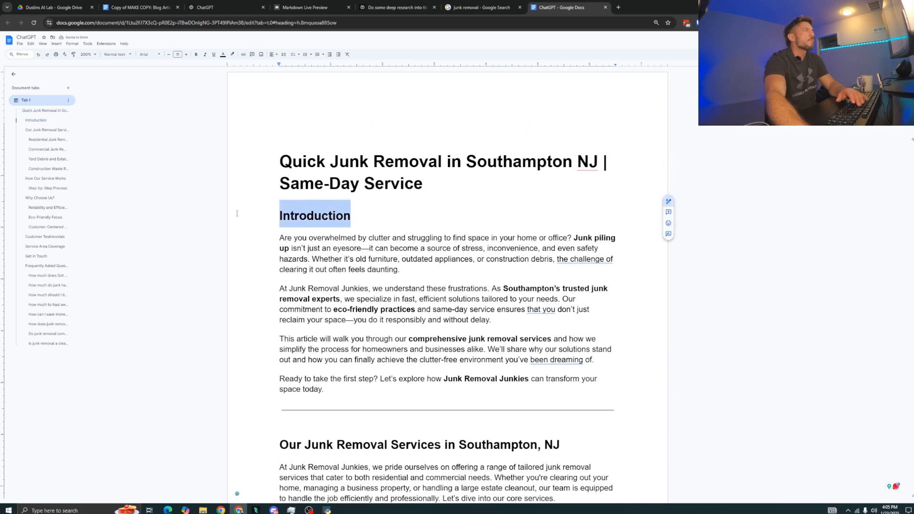
{"action": "key", "text": "BackSpace"}
Ask ChatGPT for 4 visual prompts to use in Flux Dev to create a featured image supporting the article's main topic
{"action": "left_click", "coordinate": [224, 7]}
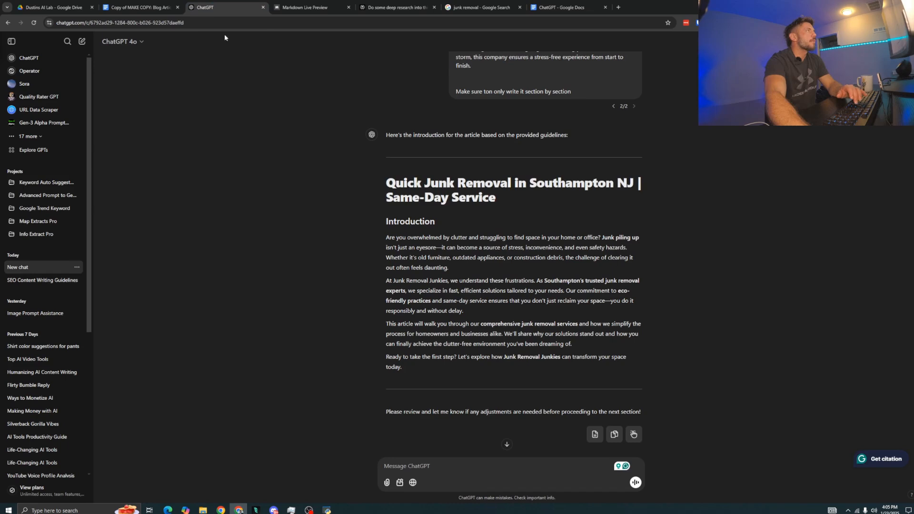
{"action": "type", "text": "now "}
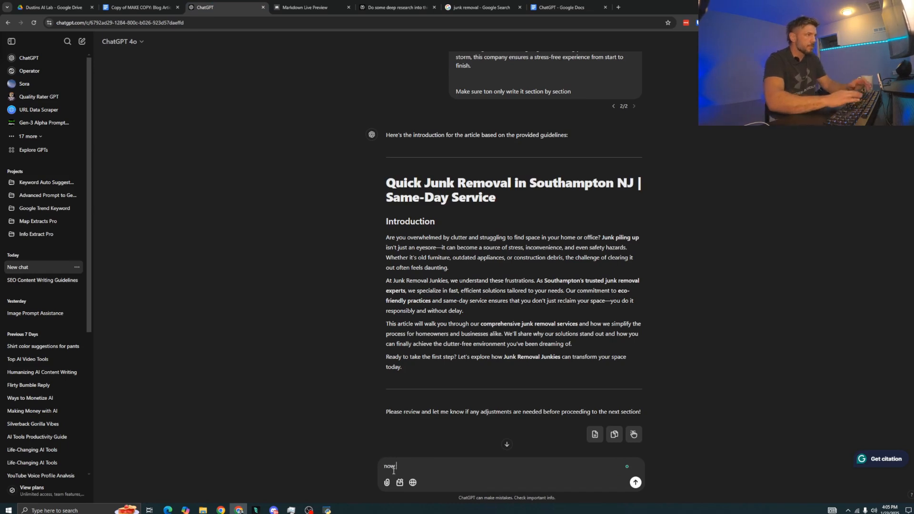
{"action": "type", "text": "create me 4"}
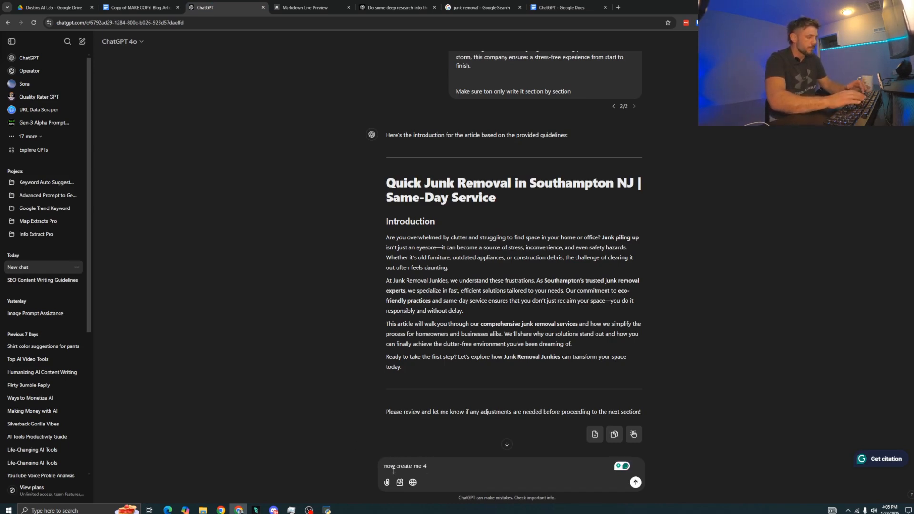
{"action": "type", "text": " visual pro"}
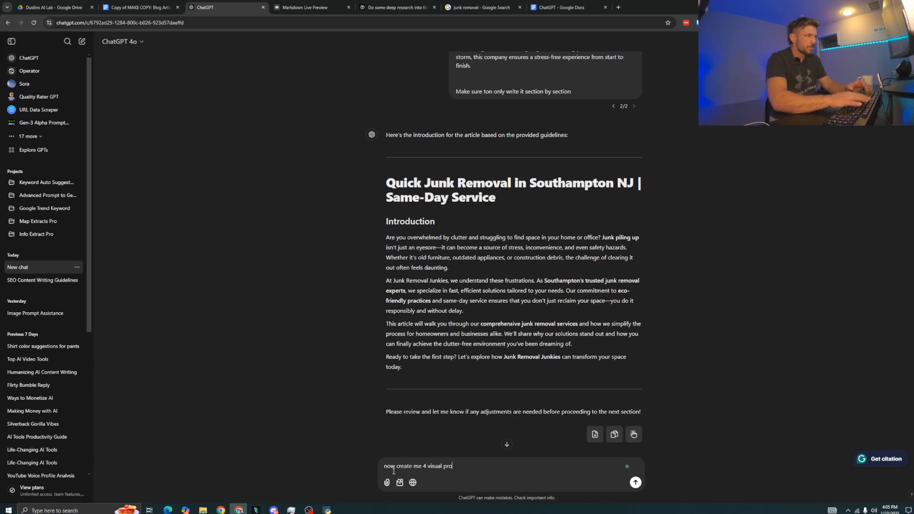
{"action": "type", "text": "mpts to use in flux dev to create a featured image to support this a"}
{"action": "type", "text": "rticle"}
{"action": "key", "text": "Return"}
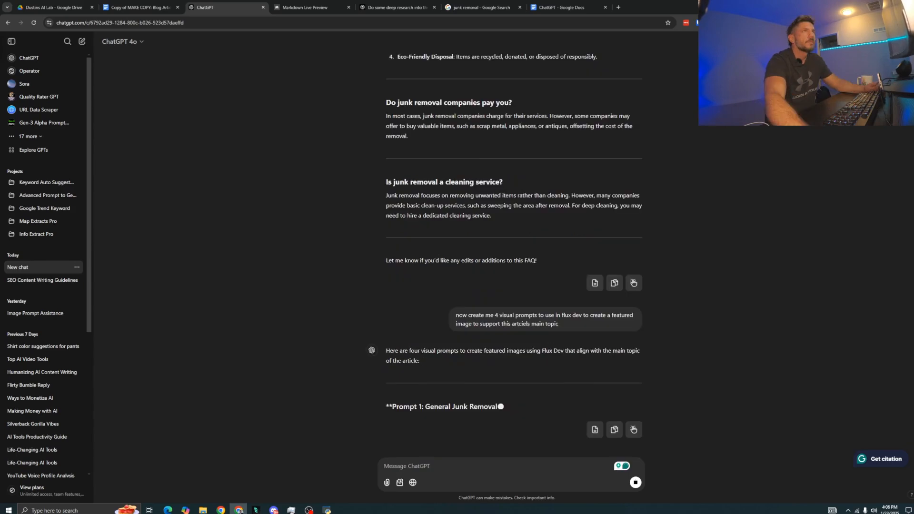
Switch to Replicate in a new browser tab and open the black-forest-labs/flux-dev model
{"action": "left_click", "coordinate": [618, 7]}
{"action": "type", "text": "re"}
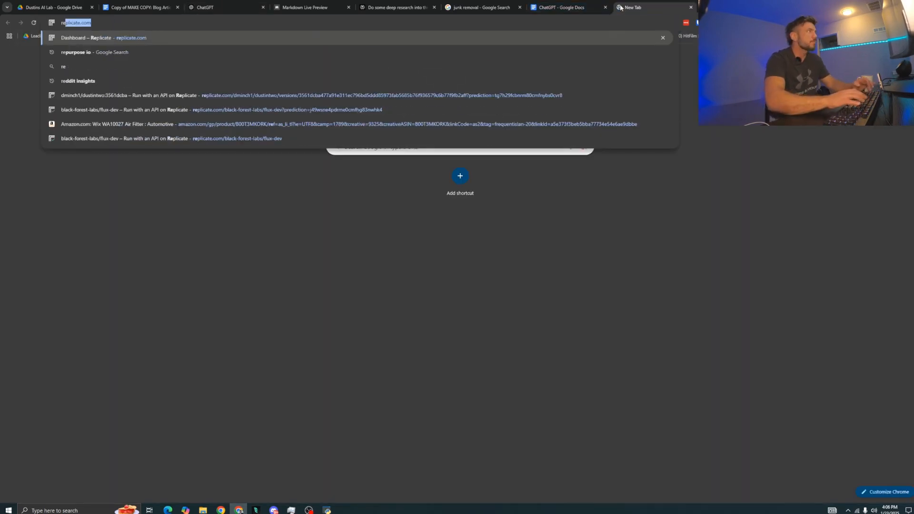
{"action": "key", "text": "Return"}
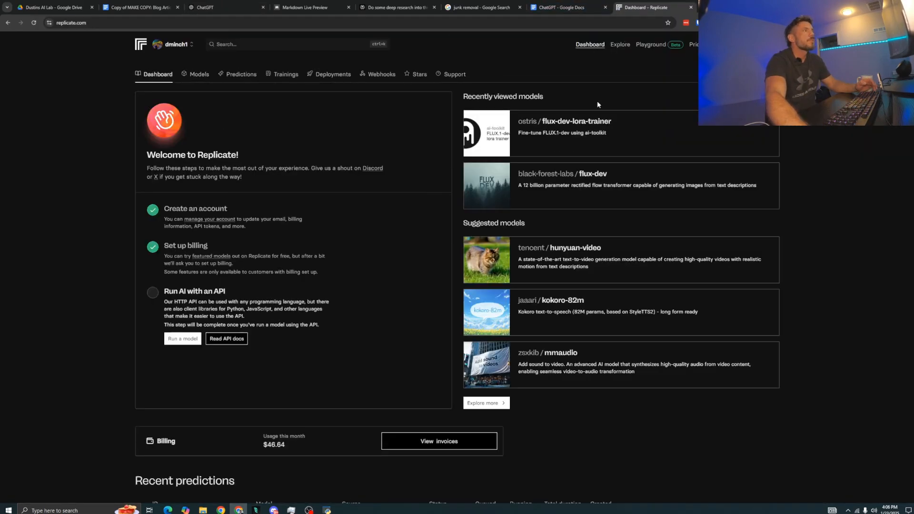
{"action": "left_click", "coordinate": [565, 181]}
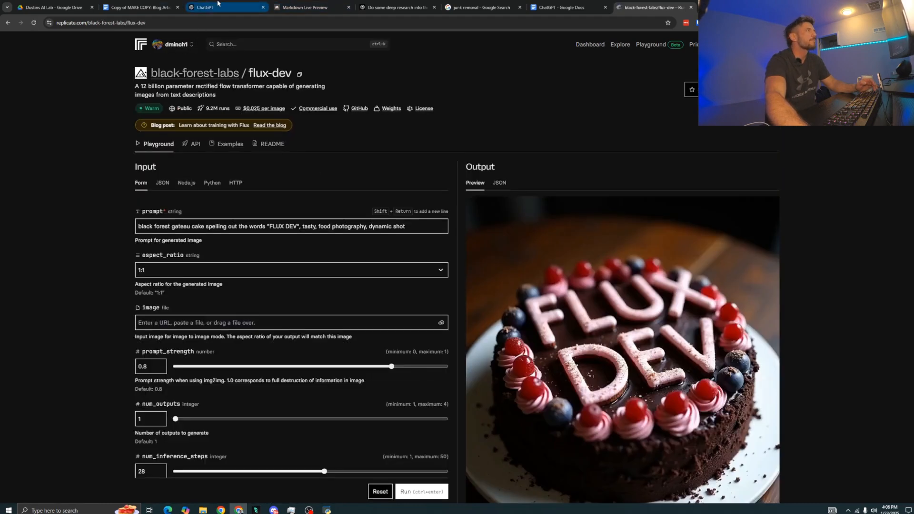
Return to ChatGPT and copy the text of Prompt 1, General Junk Removal Service, without its quotation marks
{"action": "left_click", "coordinate": [217, 5]}
{"action": "scroll", "coordinate": [474, 165], "scroll_direction": "down", "scroll_amount": 2}
{"action": "scroll", "coordinate": [505, 195], "scroll_direction": "up", "scroll_amount": 2}
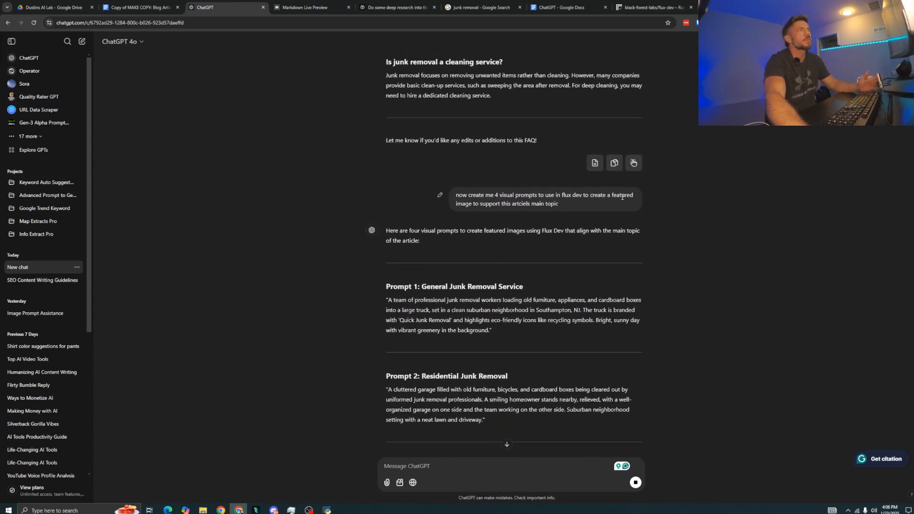
{"action": "scroll", "coordinate": [519, 269], "scroll_direction": "down", "scroll_amount": 2}
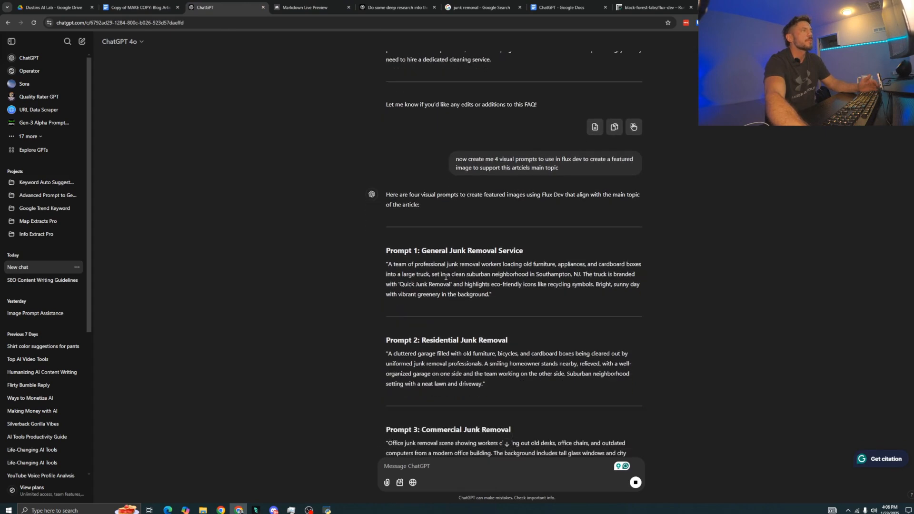
{"action": "left_click_drag", "start_coordinate": [389, 192], "coordinate": [487, 221]}
{"action": "right_click", "coordinate": [490, 223]}
{"action": "left_click", "coordinate": [514, 232]}
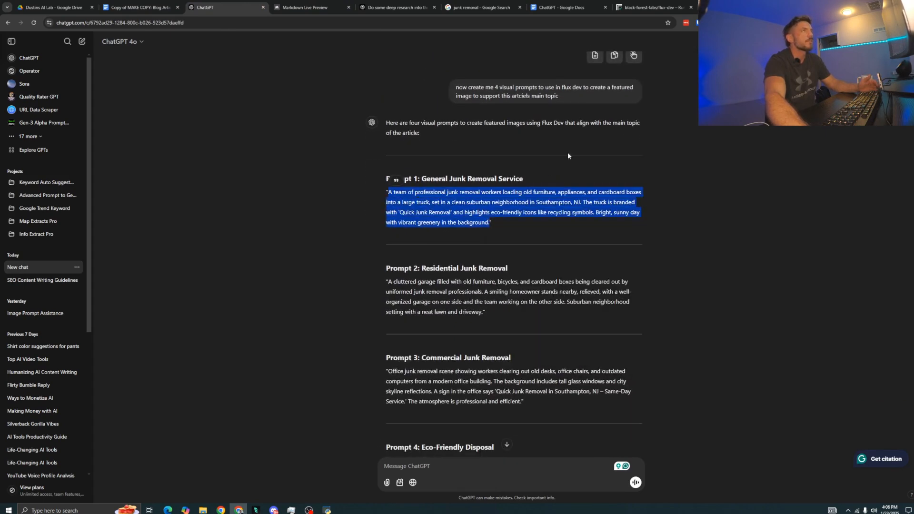
Configure flux-dev on Replicate with a 16:9 aspect ratio, 4 outputs, png output format and go_fast turned off
{"action": "left_click", "coordinate": [652, 7]}
{"action": "left_click", "coordinate": [151, 270]}
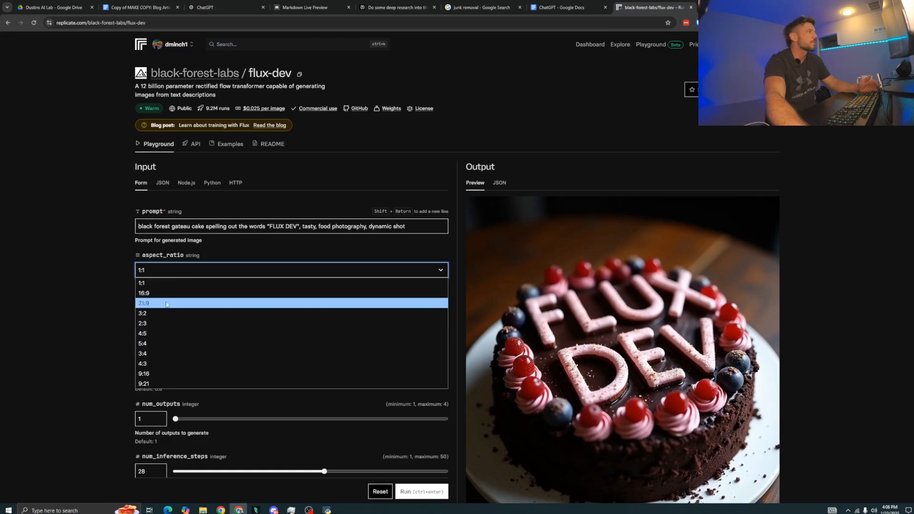
{"action": "left_click", "coordinate": [167, 292]}
{"action": "scroll", "coordinate": [240, 393], "scroll_direction": "down", "scroll_amount": 3}
{"action": "left_click_drag", "start_coordinate": [174, 277], "coordinate": [446, 276]}
{"action": "scroll", "coordinate": [252, 382], "scroll_direction": "down", "scroll_amount": 5}
{"action": "left_click", "coordinate": [244, 266]}
{"action": "left_click", "coordinate": [238, 294]}
{"action": "left_click", "coordinate": [137, 405]}
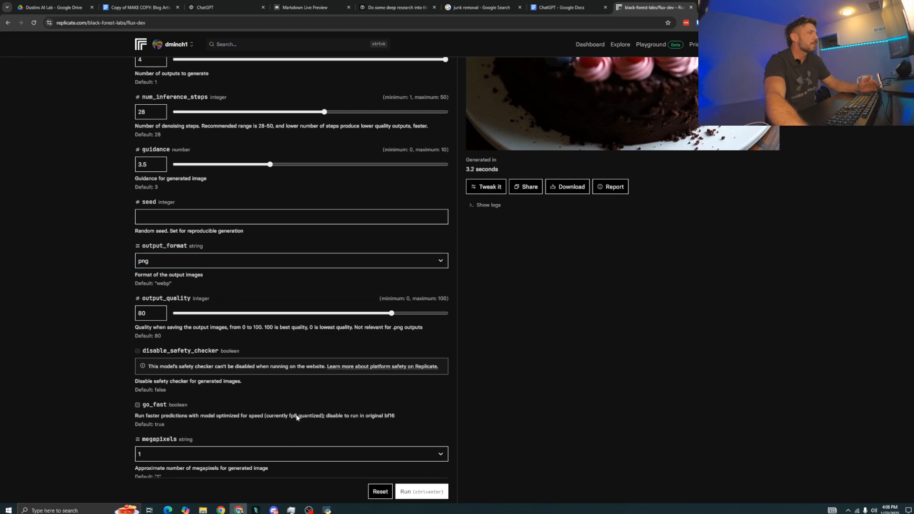
Replace the default cake prompt with the copied junk removal prompt and run the image generation
{"action": "scroll", "coordinate": [283, 344], "scroll_direction": "up", "scroll_amount": 7}
{"action": "left_click", "coordinate": [238, 191]}
{"action": "key", "text": "ctrl+a"}
{"action": "right_click", "coordinate": [238, 191]}
{"action": "left_click", "coordinate": [265, 248]}
{"action": "left_click", "coordinate": [422, 492]}
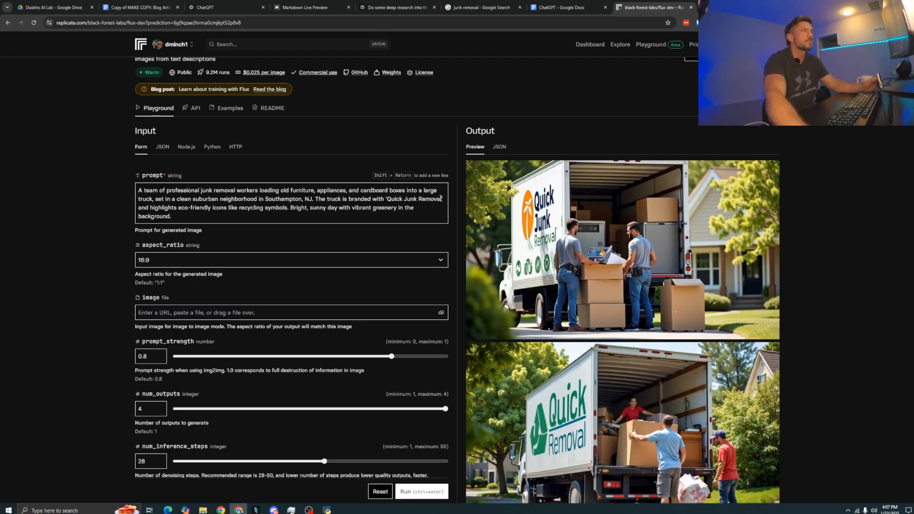
Compare the generated truck images and save the first one to Downloads as "Junk Removal South Hampton NJ.png"
{"action": "scroll", "coordinate": [576, 278], "scroll_direction": "down", "scroll_amount": 3}
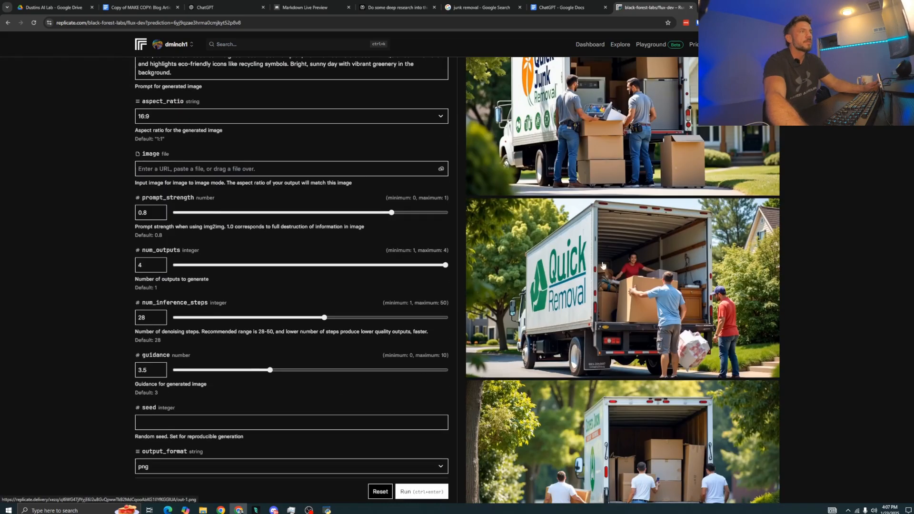
{"action": "scroll", "coordinate": [598, 266], "scroll_direction": "down", "scroll_amount": 5}
{"action": "scroll", "coordinate": [607, 244], "scroll_direction": "up", "scroll_amount": 7}
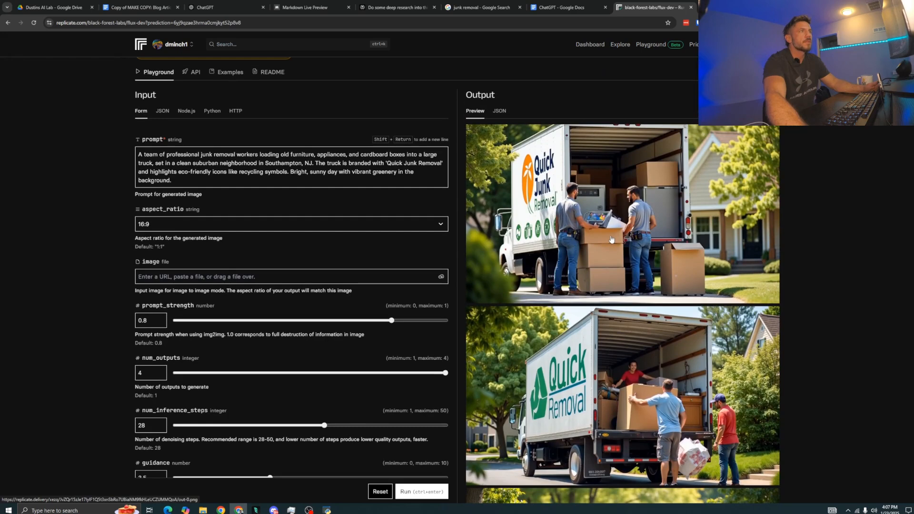
{"action": "right_click", "coordinate": [612, 237]}
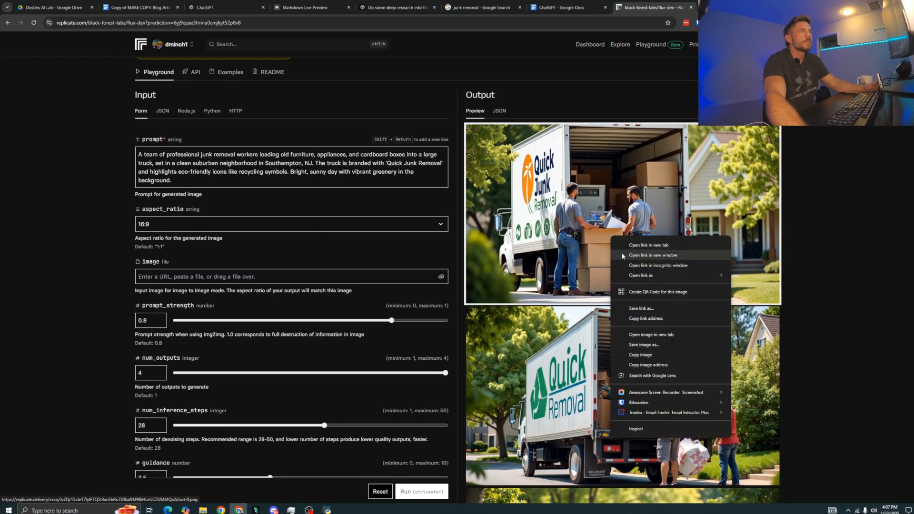
{"action": "left_click", "coordinate": [651, 346]}
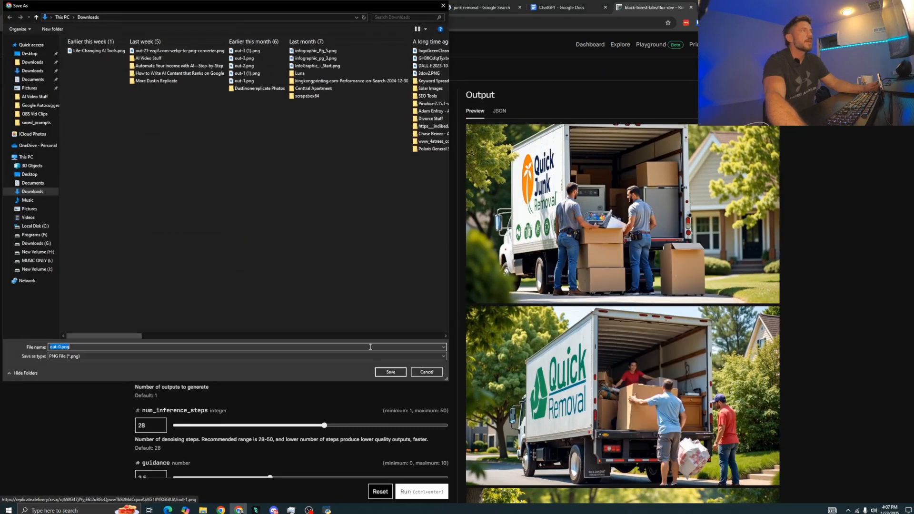
{"action": "left_click", "coordinate": [71, 346]}
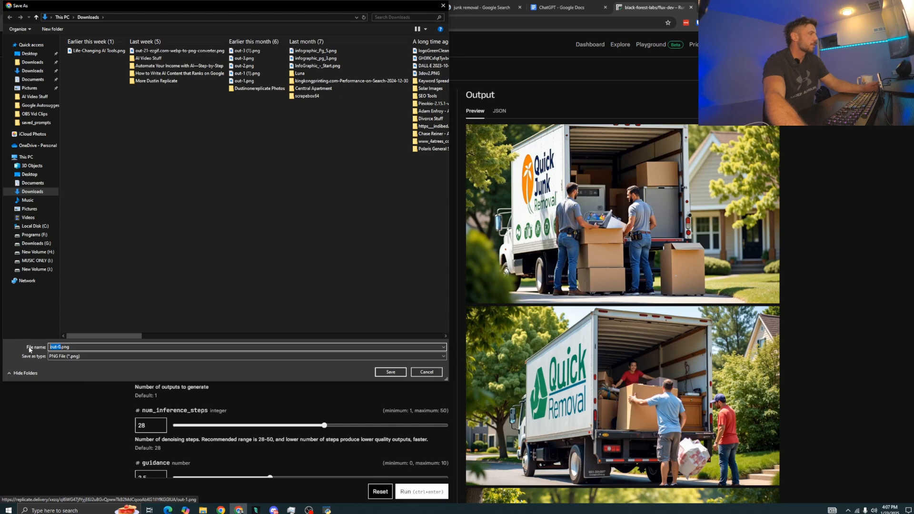
{"action": "key", "text": "super+v"}
{"action": "scroll", "coordinate": [86, 384], "scroll_direction": "down", "scroll_amount": 1}
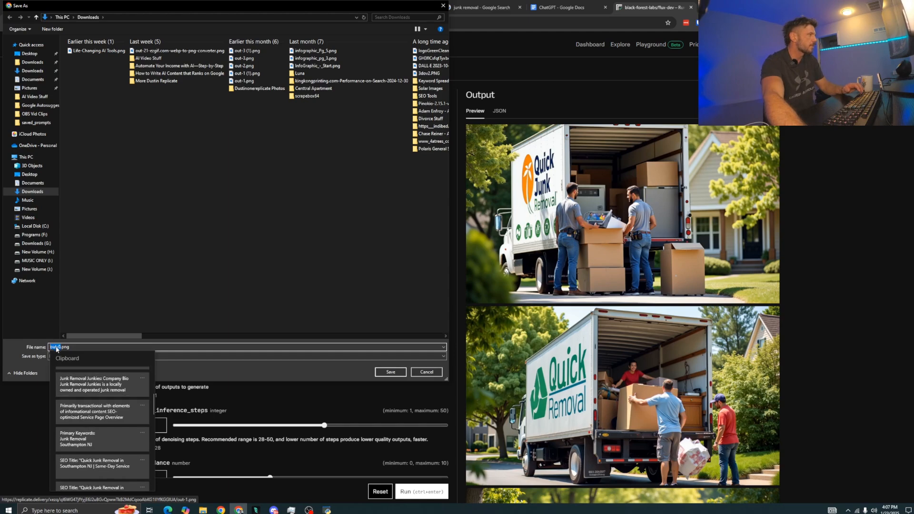
{"action": "type", "text": "Junk Removal South Hampto"}
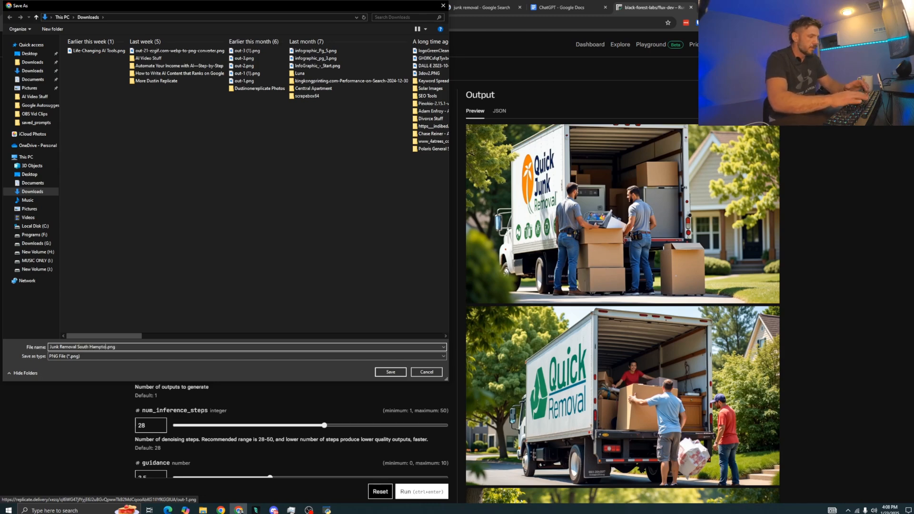
{"action": "type", "text": "n NJ"}
{"action": "key", "text": "ctrl+a"}
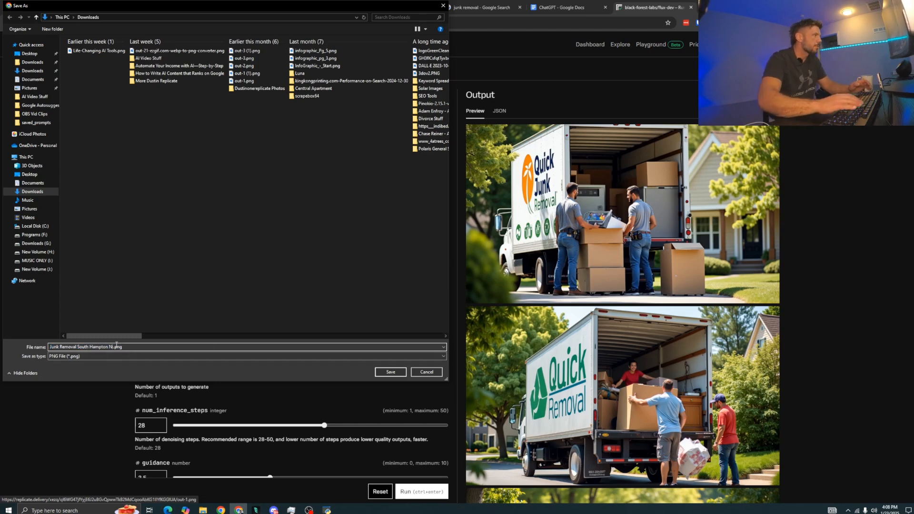
{"action": "key", "text": "Return"}
Insert "Junk Removal South Hampton NJ.png" into the article's Google Doc between the title and the opening paragraph
{"action": "left_click", "coordinate": [562, 7]}
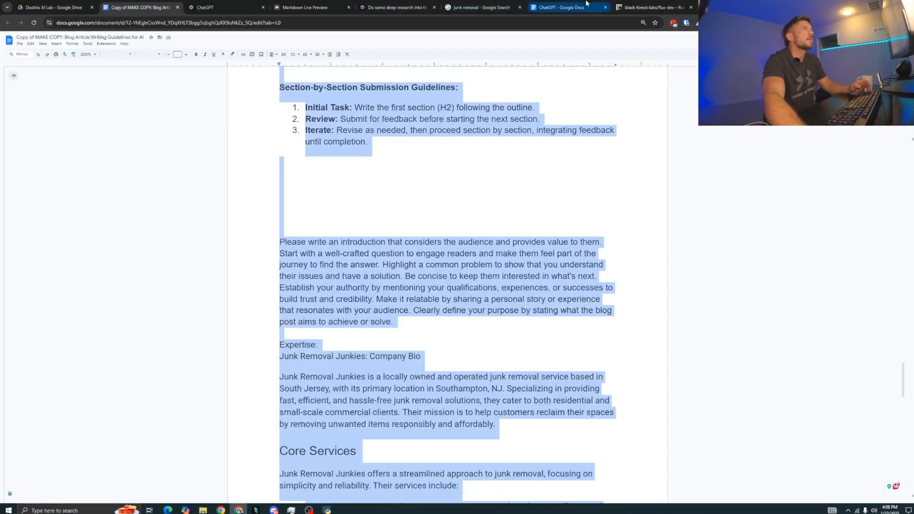
{"action": "left_click", "coordinate": [57, 44]}
{"action": "left_click", "coordinate": [160, 53]}
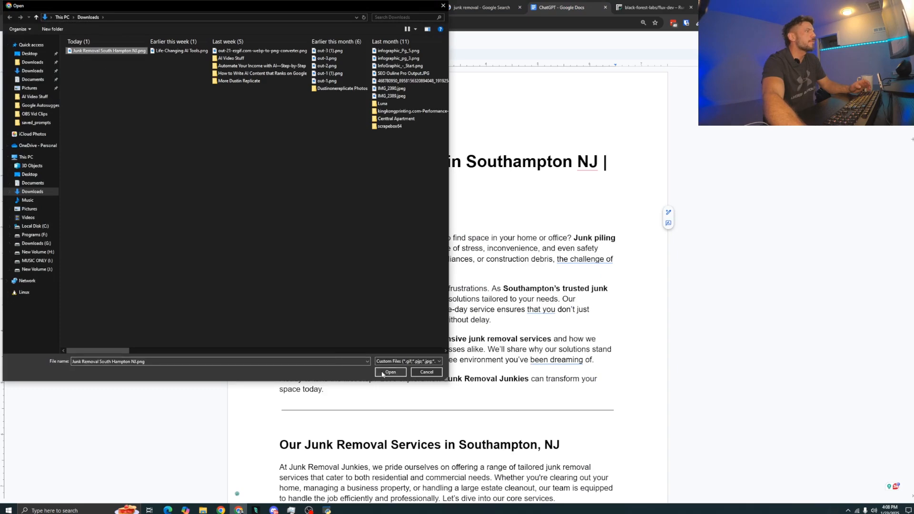
{"action": "left_click", "coordinate": [378, 375]}
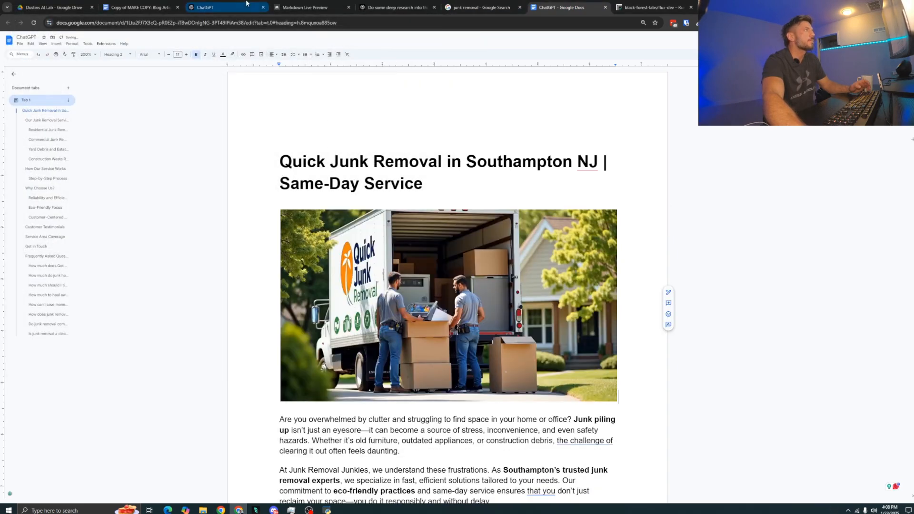
Copy the SEO Title and Meta Description lines from the outline in Markdown Live Preview
{"action": "left_click", "coordinate": [304, 7]}
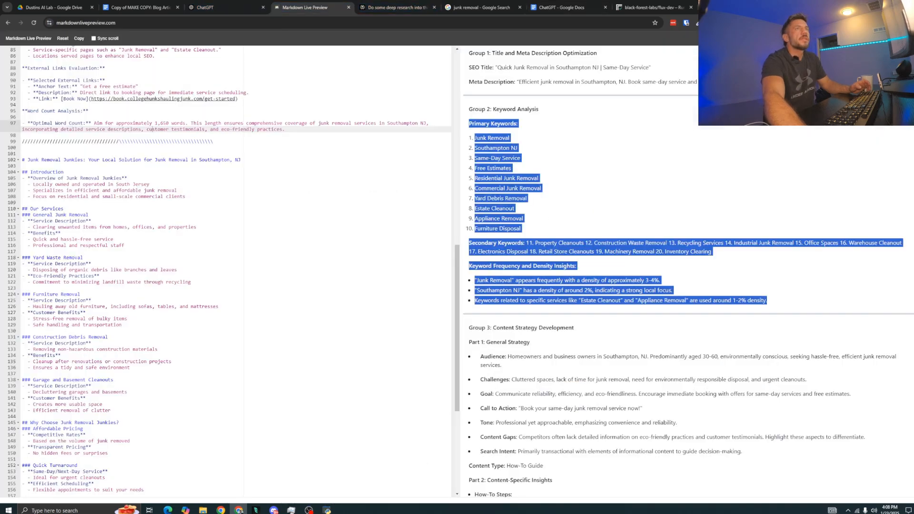
{"action": "left_click", "coordinate": [153, 129]}
{"action": "left_click_drag", "start_coordinate": [762, 82], "coordinate": [471, 61]}
{"action": "key", "text": "ctrl+c"}
Paste the SEO title and meta description into the Google Doc between the page title and the featured image
{"action": "left_click", "coordinate": [562, 7]}
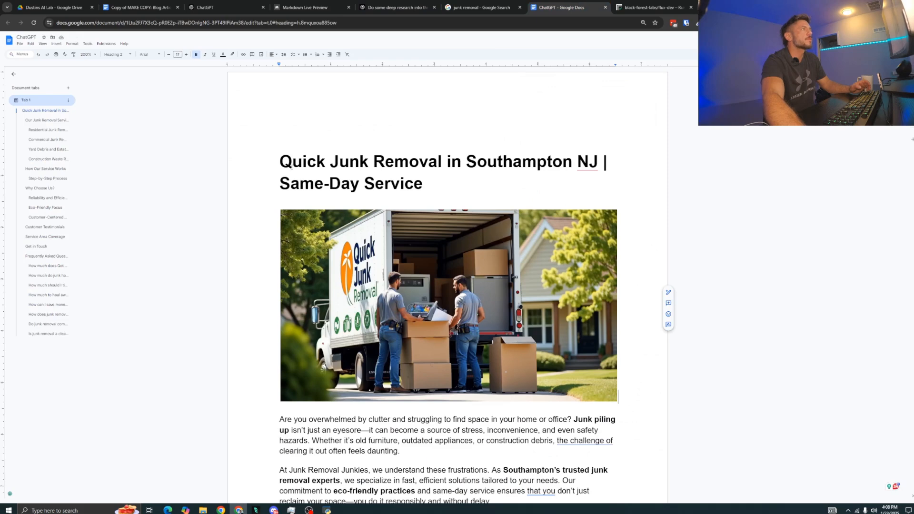
{"action": "left_click", "coordinate": [280, 154]}
{"action": "left_click", "coordinate": [462, 182]}
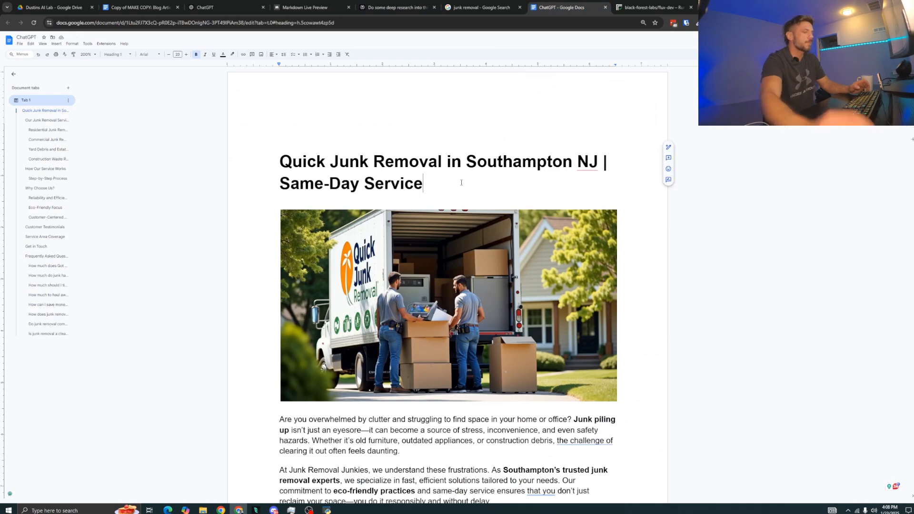
{"action": "key", "text": "Return"}
{"action": "key", "text": "Return"}
{"action": "key", "text": "ctrl+v"}
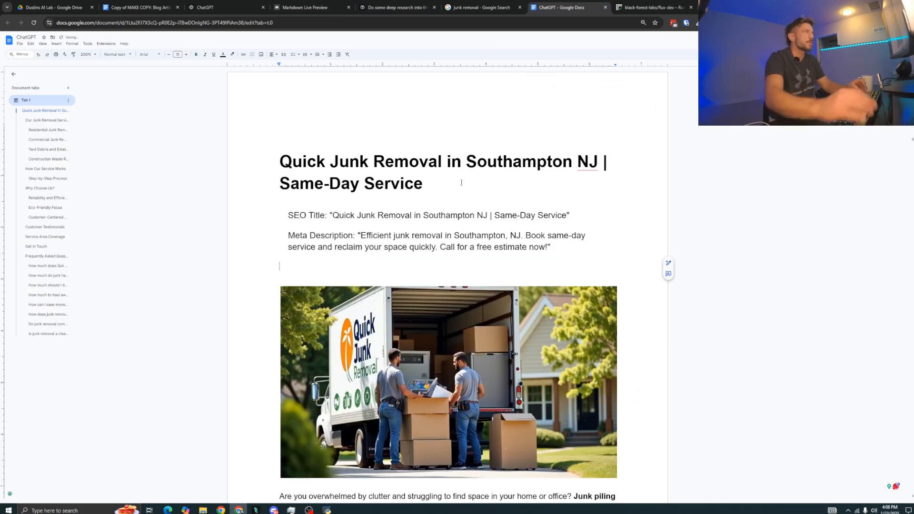
Rename the document with the article's main heading, "Quick Junk Removal in Southampton NJ | Same-Day Service"
{"action": "scroll", "coordinate": [395, 363], "scroll_direction": "down", "scroll_amount": 6}
{"action": "scroll", "coordinate": [395, 363], "scroll_direction": "down", "scroll_amount": 5}
{"action": "scroll", "coordinate": [395, 363], "scroll_direction": "up", "scroll_amount": 12}
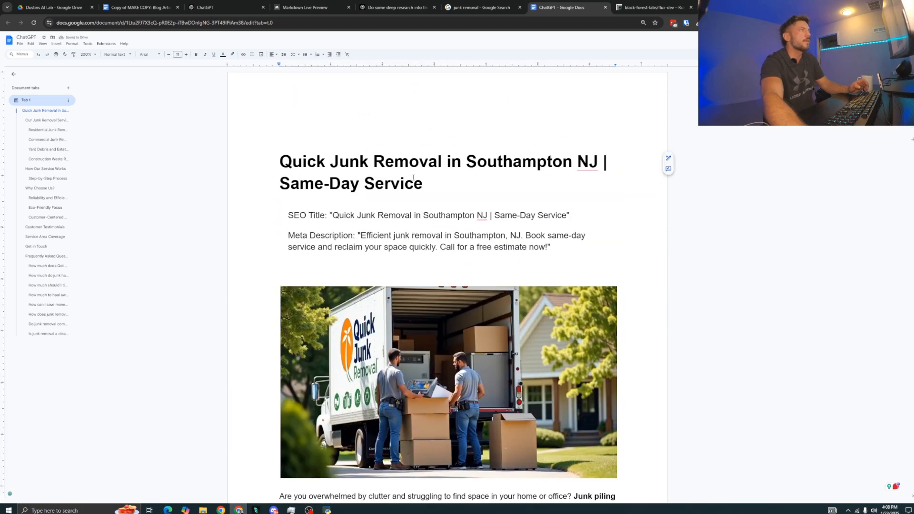
{"action": "triple_click", "coordinate": [459, 174]}
{"action": "right_click", "coordinate": [275, 164]}
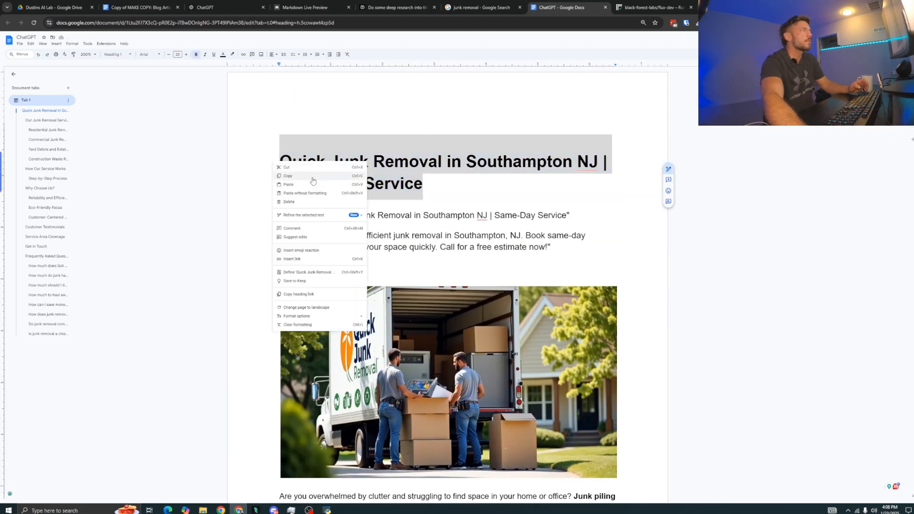
{"action": "left_click", "coordinate": [318, 177]}
{"action": "left_click", "coordinate": [27, 37]}
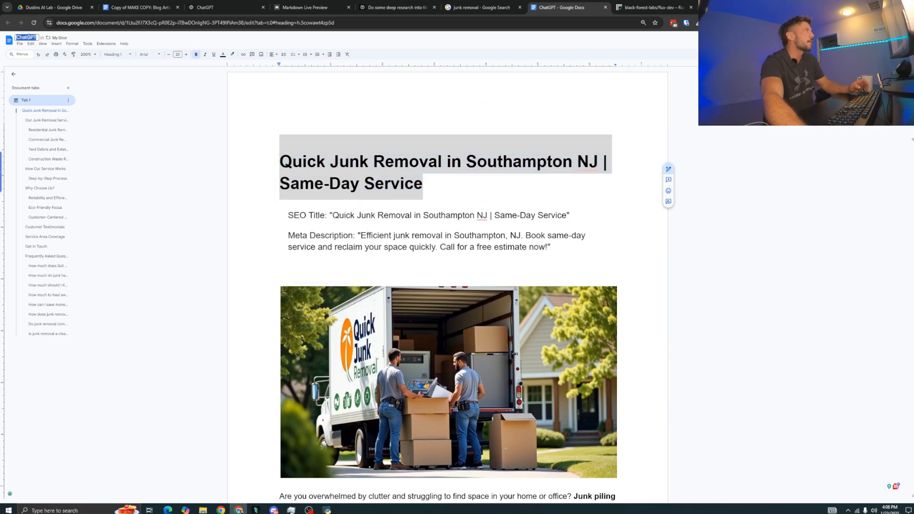
{"action": "key", "text": "ctrl+v"}
{"action": "key", "text": "Return"}
Run the writing assistant's plagiarism and AI text check on the article and examine the flagged passages
{"action": "scroll", "coordinate": [408, 266], "scroll_direction": "down", "scroll_amount": 2}
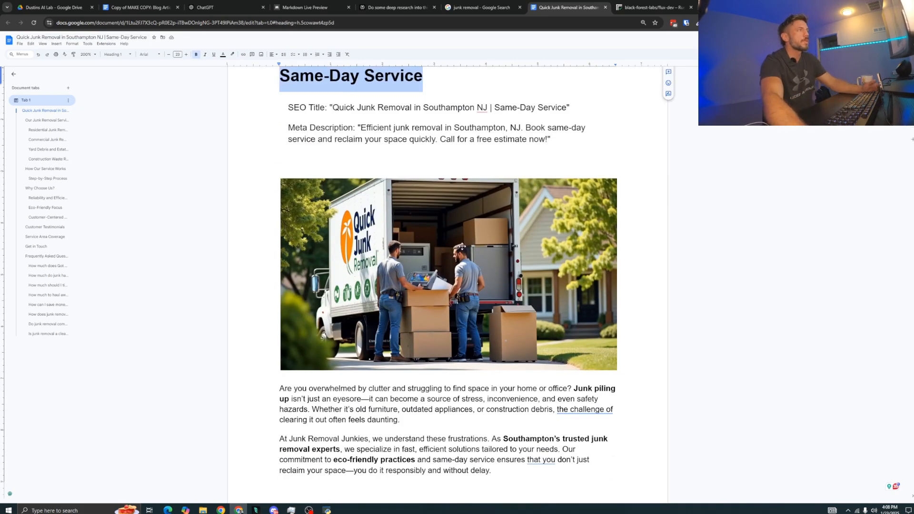
{"action": "left_click", "coordinate": [896, 489]}
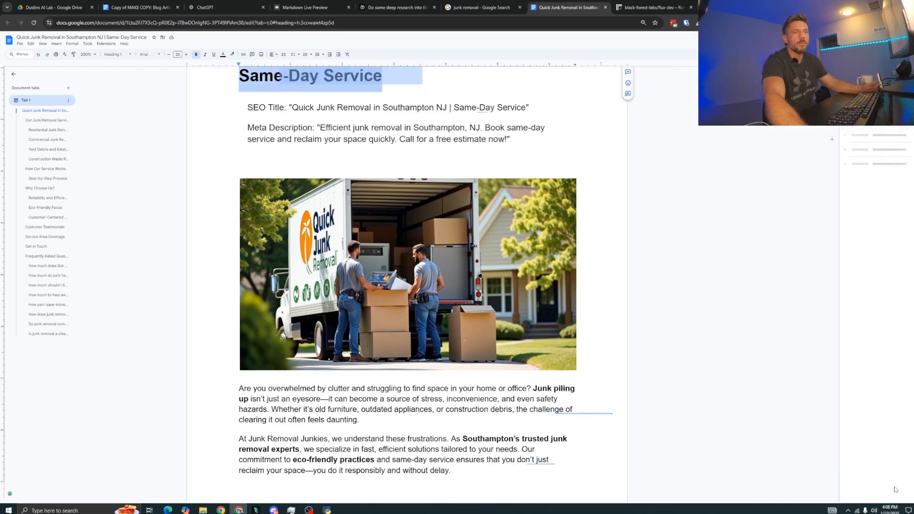
{"action": "left_click", "coordinate": [877, 495]}
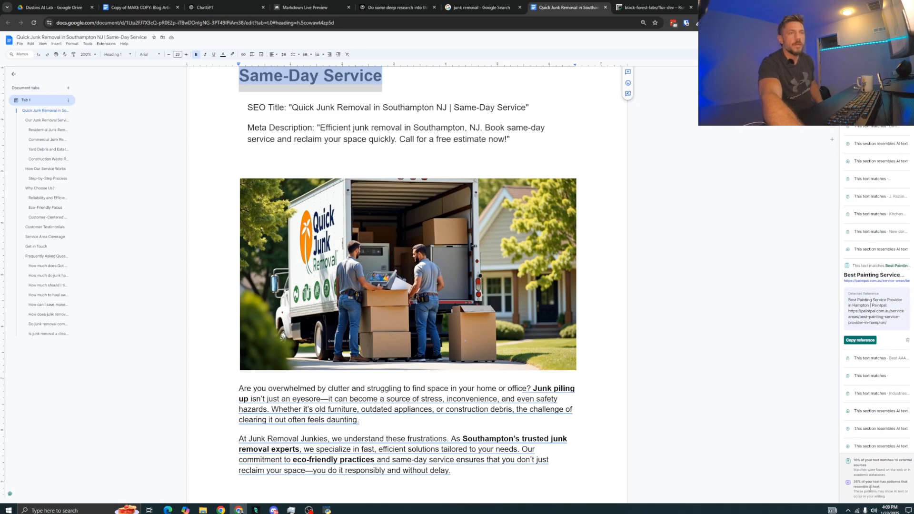
{"action": "scroll", "coordinate": [752, 445], "scroll_direction": "down", "scroll_amount": 4}
{"action": "scroll", "coordinate": [752, 445], "scroll_direction": "up", "scroll_amount": 3}
{"action": "scroll", "coordinate": [752, 445], "scroll_direction": "down", "scroll_amount": 4}
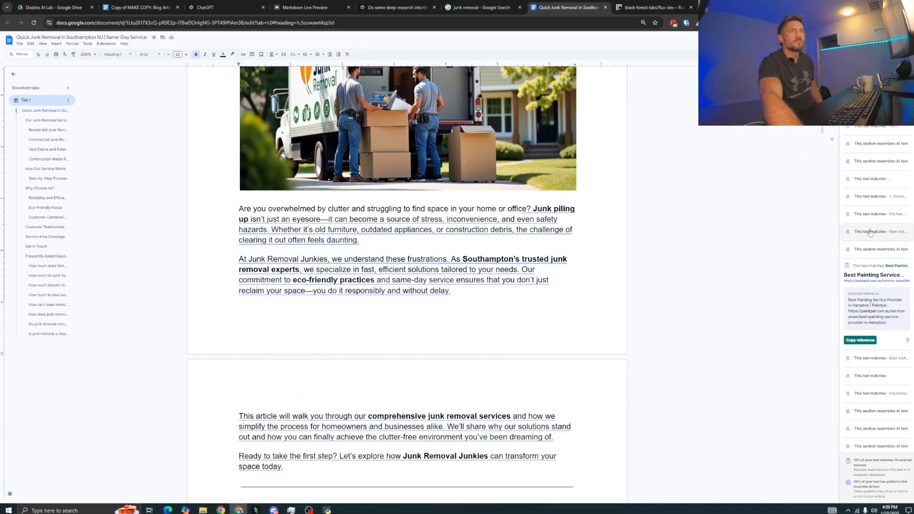
{"action": "scroll", "coordinate": [870, 229], "scroll_direction": "up", "scroll_amount": 3}
Limit the writing assistant's suggestions to correctness and accept every one of them throughout the article
{"action": "left_click", "coordinate": [852, 86]}
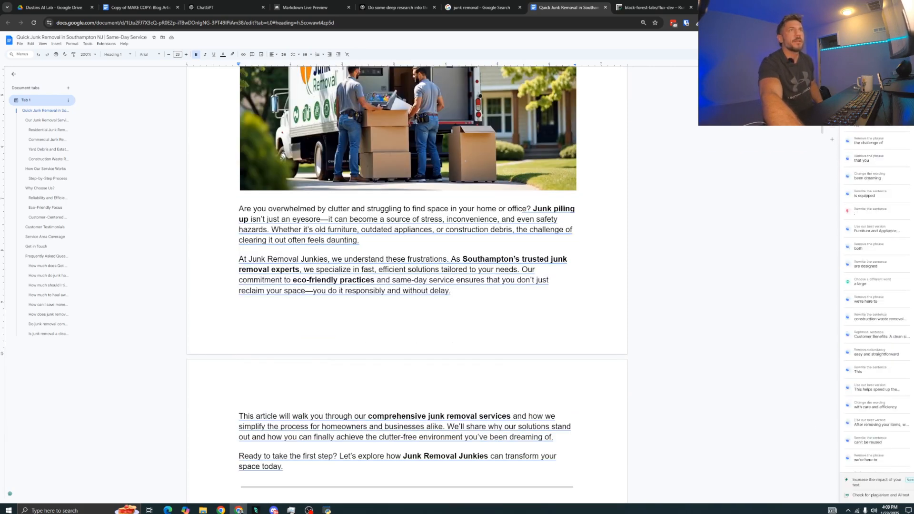
{"action": "left_click", "coordinate": [861, 88]}
{"action": "left_click", "coordinate": [858, 102]}
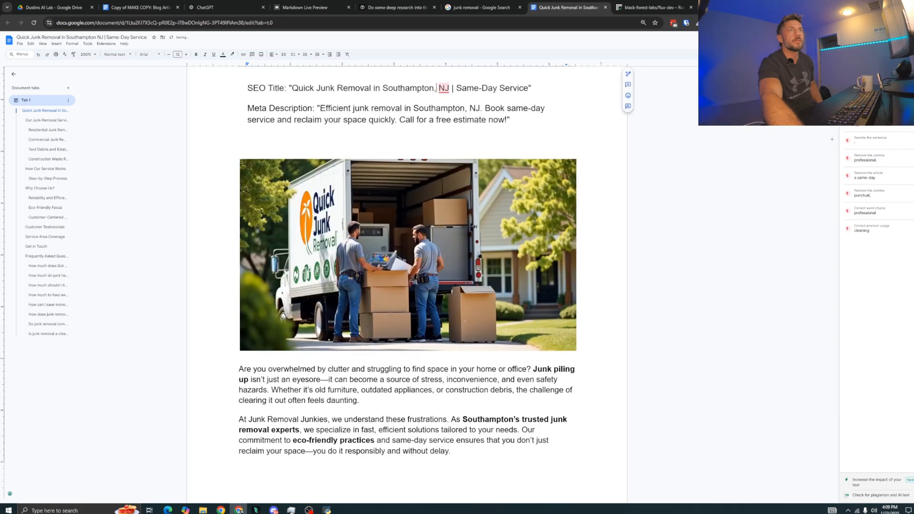
{"action": "left_click", "coordinate": [858, 103]}
{"action": "left_click", "coordinate": [858, 102]}
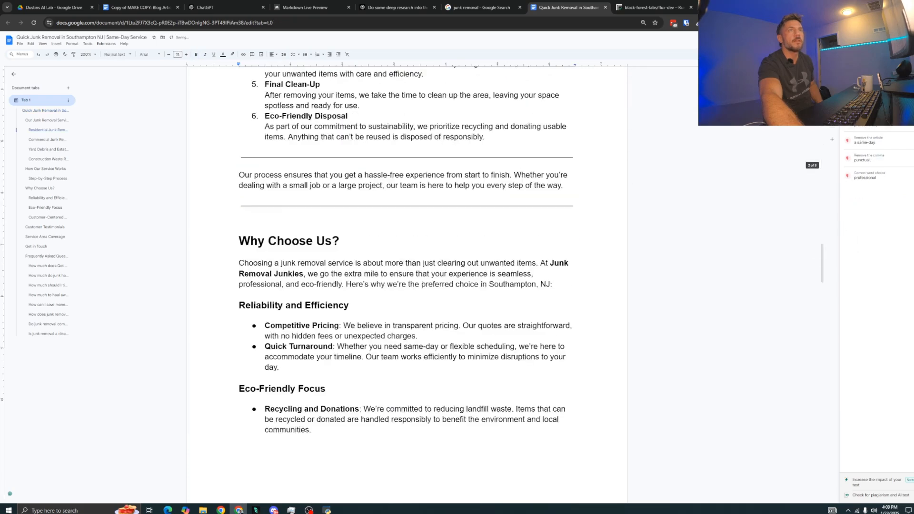
{"action": "left_click", "coordinate": [859, 103]}
{"action": "left_click", "coordinate": [858, 102]}
{"action": "left_click", "coordinate": [858, 103]}
{"action": "left_click", "coordinate": [858, 102]}
{"action": "left_click", "coordinate": [859, 102]}
{"action": "left_click", "coordinate": [859, 103]}
{"action": "left_click", "coordinate": [858, 102]}
{"action": "left_click", "coordinate": [859, 103]}
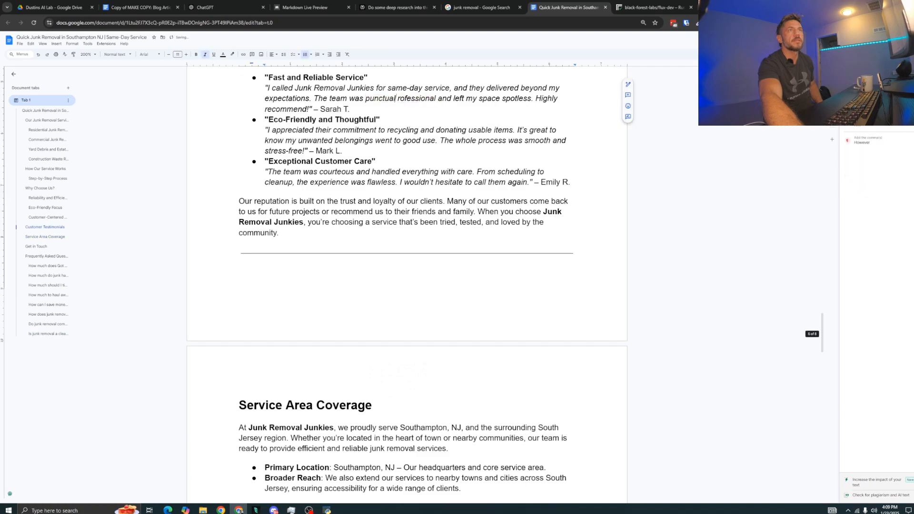
{"action": "left_click", "coordinate": [859, 102]}
{"action": "left_click", "coordinate": [859, 102]}
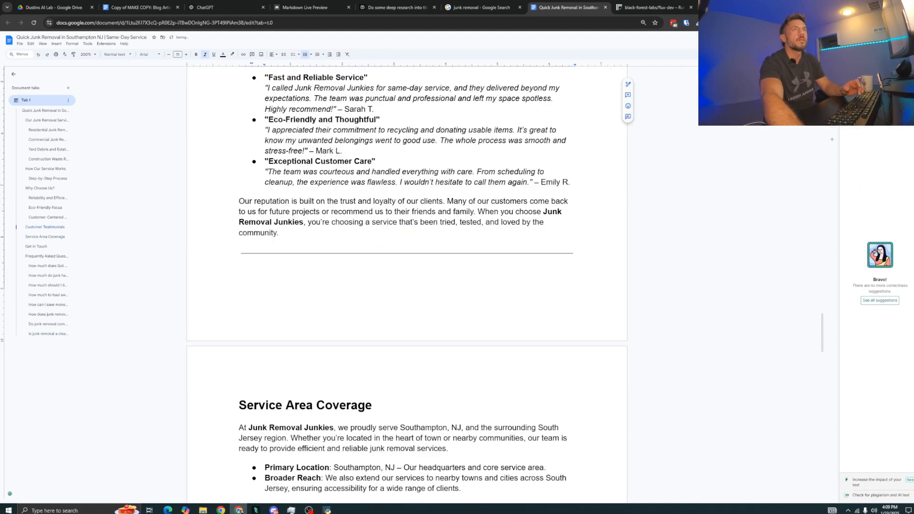
Check the document's word count
{"action": "scroll", "coordinate": [428, 278], "scroll_direction": "up", "scroll_amount": 4}
{"action": "scroll", "coordinate": [428, 279], "scroll_direction": "up", "scroll_amount": 20}
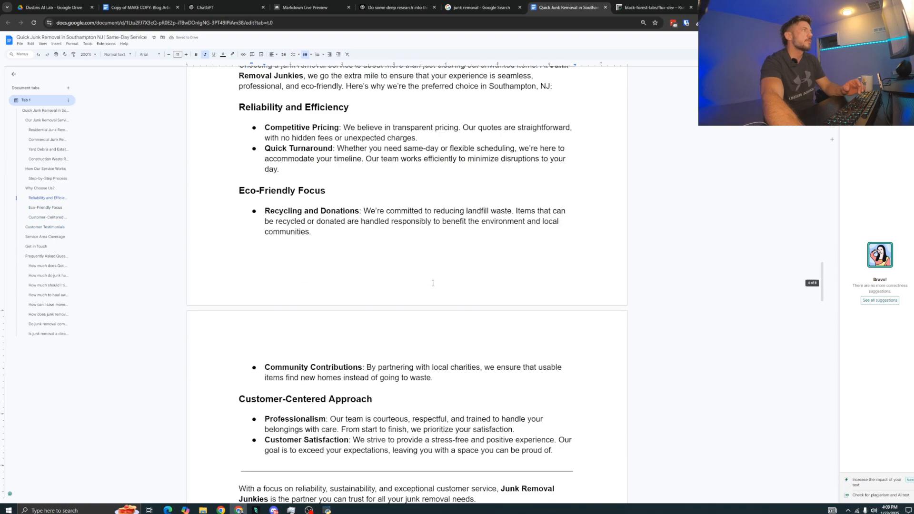
{"action": "scroll", "coordinate": [438, 300], "scroll_direction": "up", "scroll_amount": 1}
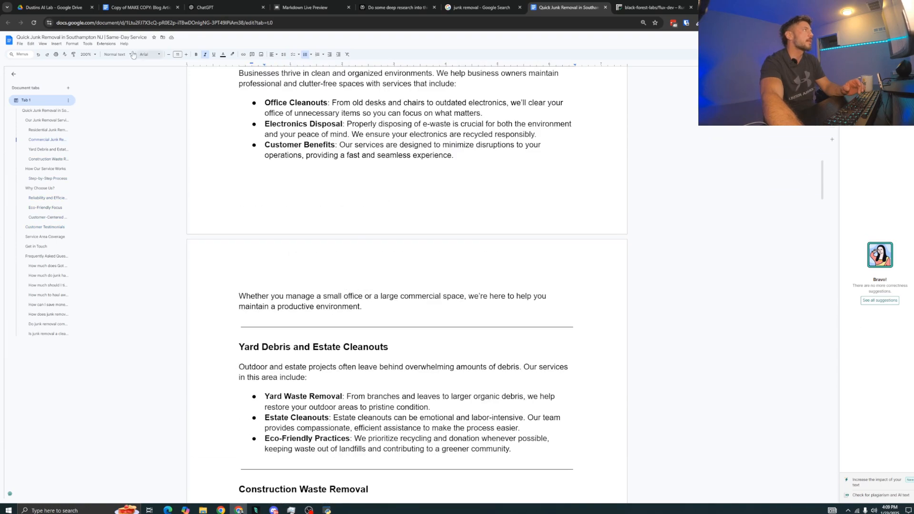
{"action": "left_click", "coordinate": [88, 43]}
{"action": "left_click", "coordinate": [107, 62]}
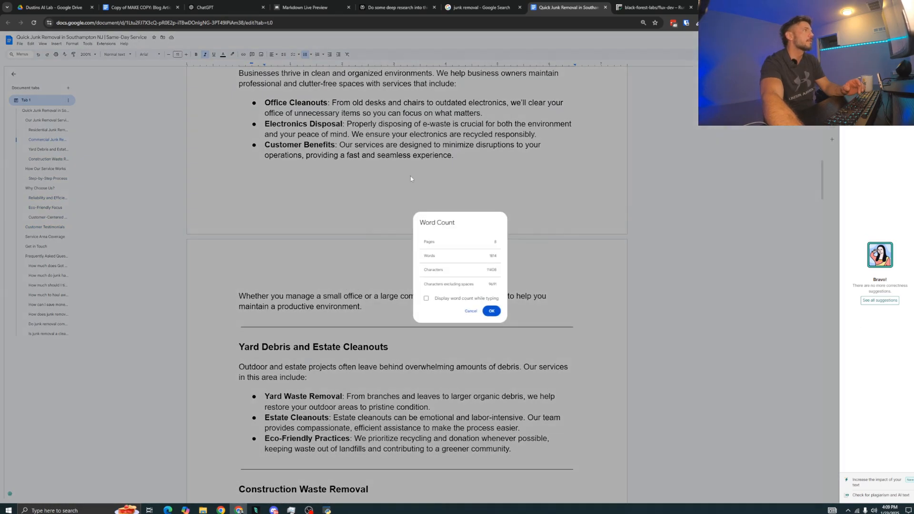
{"action": "left_click", "coordinate": [492, 311]}
Delete the leftover ChatGPT line "Let me know if you'd like any edits or additions to this FAQ!" at the document's end
{"action": "scroll", "coordinate": [415, 330], "scroll_direction": "up", "scroll_amount": 10}
{"action": "scroll", "coordinate": [415, 329], "scroll_direction": "up", "scroll_amount": 7}
{"action": "scroll", "coordinate": [419, 333], "scroll_direction": "down", "scroll_amount": 8}
{"action": "scroll", "coordinate": [423, 340], "scroll_direction": "down", "scroll_amount": 20}
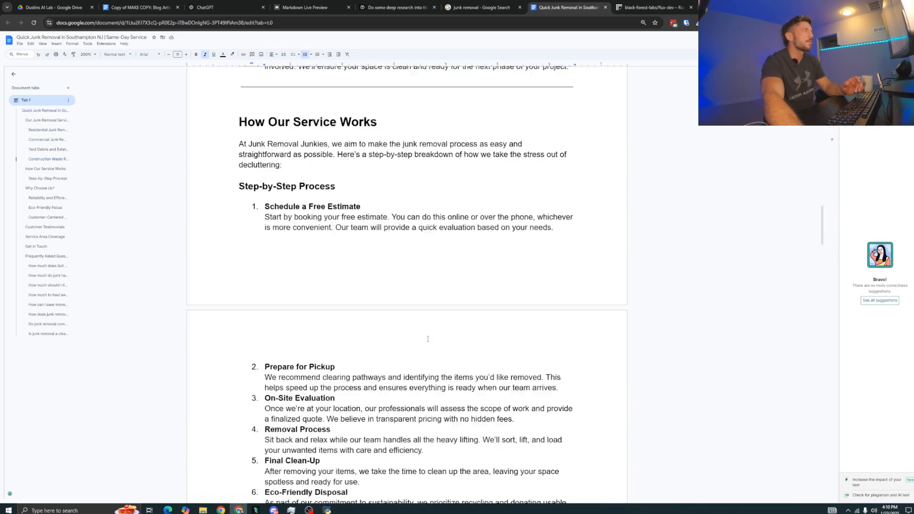
{"action": "scroll", "coordinate": [427, 339], "scroll_direction": "down", "scroll_amount": 15}
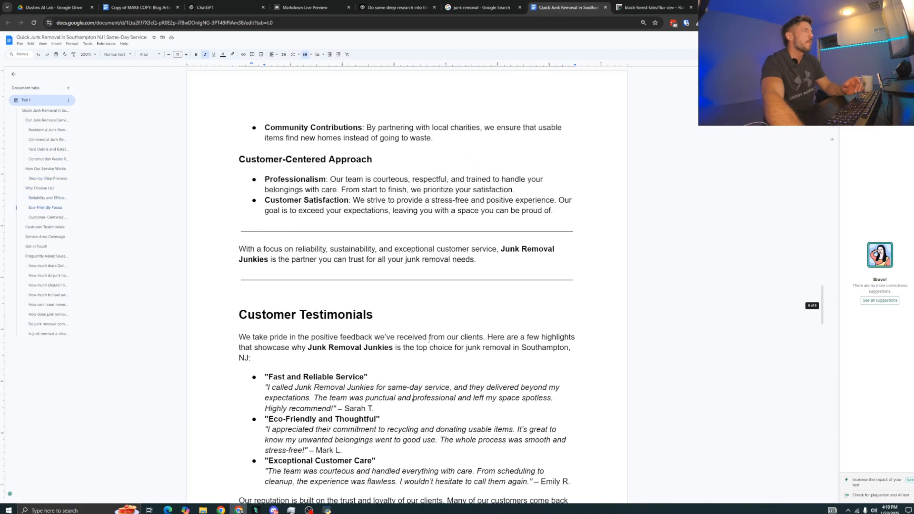
{"action": "scroll", "coordinate": [430, 339], "scroll_direction": "down", "scroll_amount": 15}
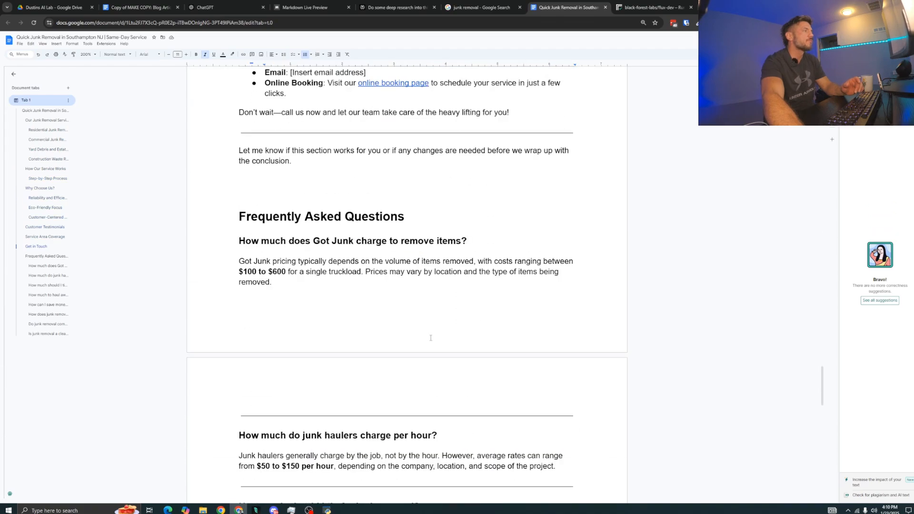
{"action": "scroll", "coordinate": [431, 338], "scroll_direction": "up", "scroll_amount": 10}
{"action": "scroll", "coordinate": [376, 285], "scroll_direction": "down", "scroll_amount": 7}
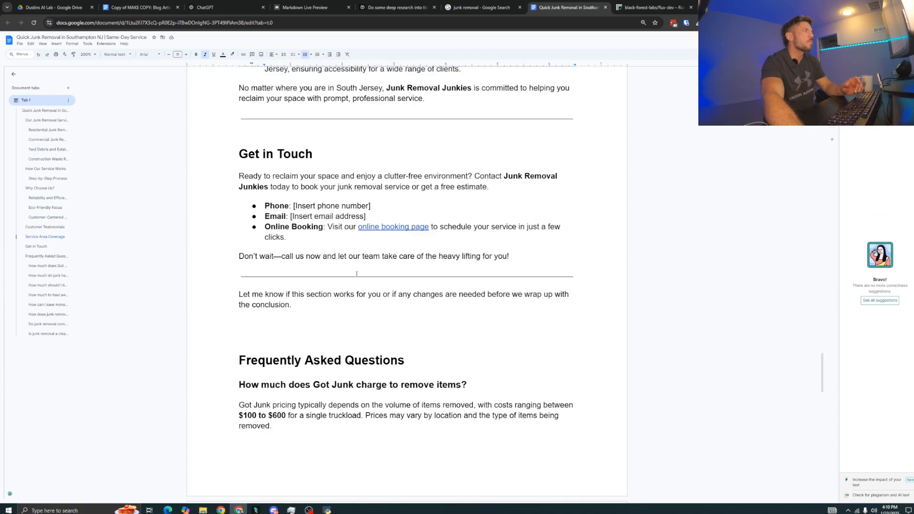
{"action": "scroll", "coordinate": [374, 281], "scroll_direction": "down", "scroll_amount": 10}
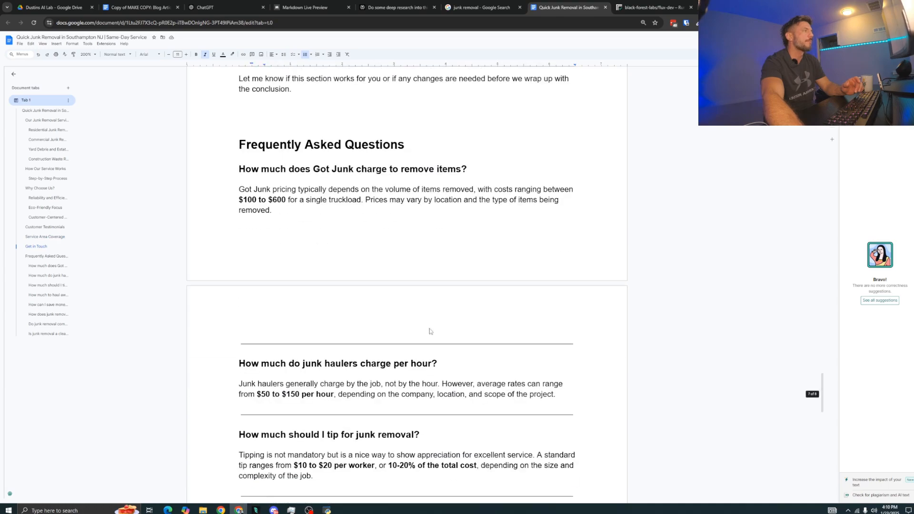
{"action": "scroll", "coordinate": [362, 331], "scroll_direction": "down", "scroll_amount": 15}
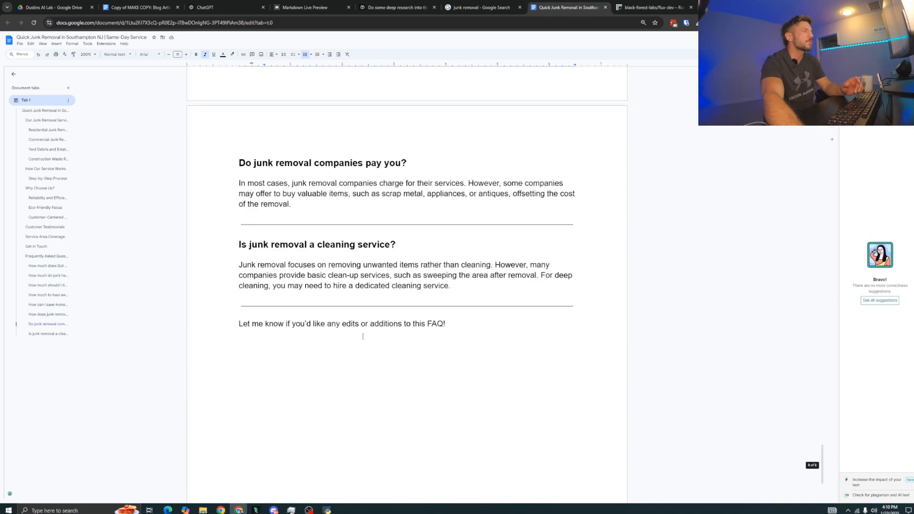
{"action": "scroll", "coordinate": [366, 336], "scroll_direction": "up", "scroll_amount": 2}
{"action": "left_click_drag", "start_coordinate": [450, 289], "coordinate": [220, 276]}
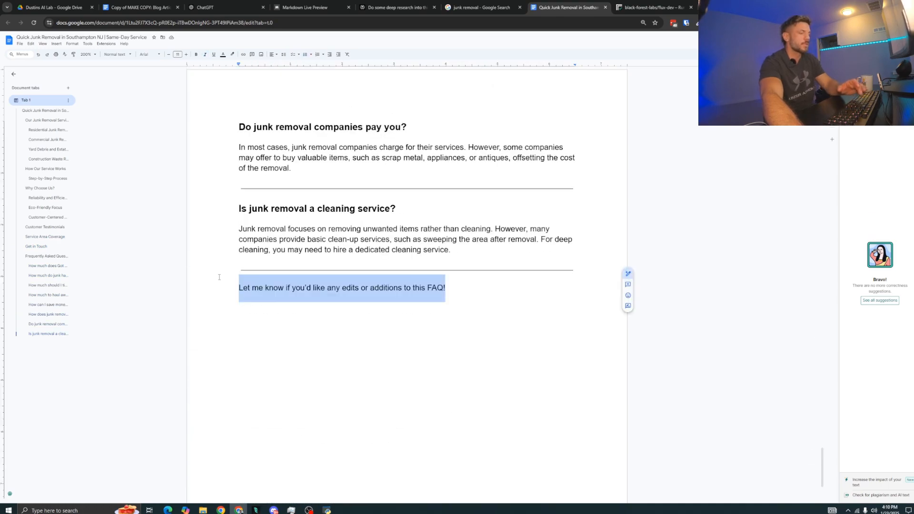
{"action": "key", "text": "BackSpace"}
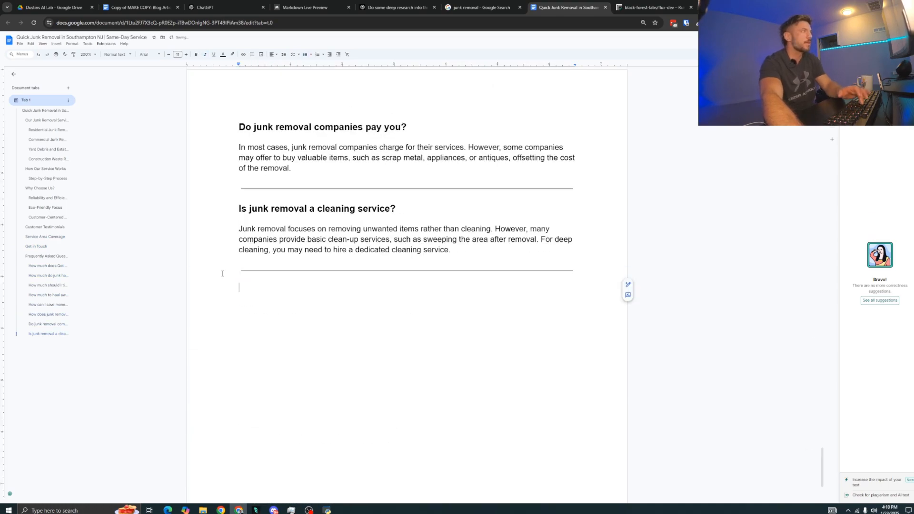
Delete the leftover ChatGPT note between the Get in Touch section and Frequently Asked Questions, beginning "Let me know if this section works for you"
{"action": "scroll", "coordinate": [282, 302], "scroll_direction": "up", "scroll_amount": 20}
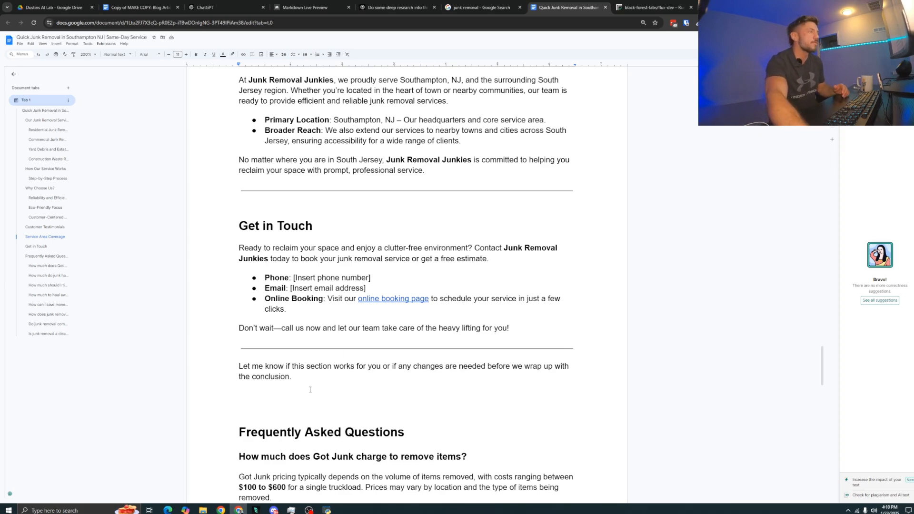
{"action": "left_click_drag", "start_coordinate": [296, 380], "coordinate": [225, 358]}
{"action": "key", "text": "BackSpace"}
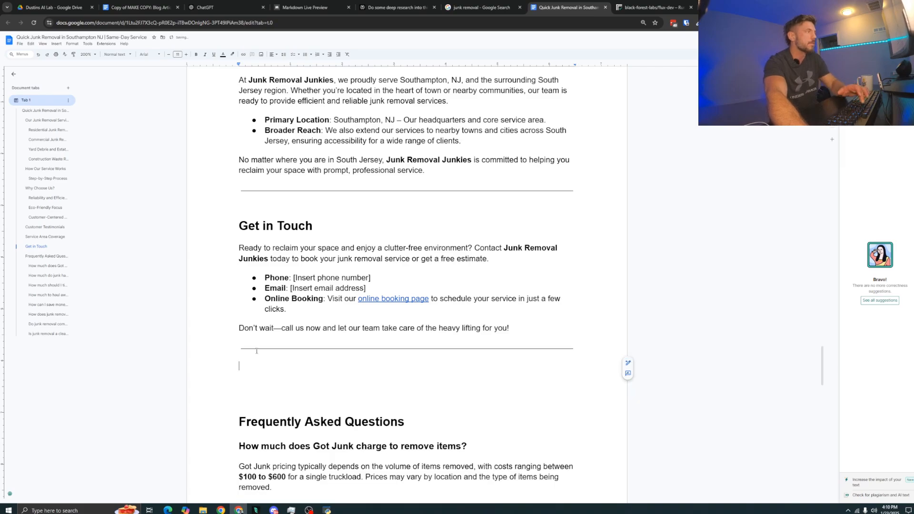
{"action": "scroll", "coordinate": [287, 366], "scroll_direction": "up", "scroll_amount": 20}
{"action": "scroll", "coordinate": [287, 366], "scroll_direction": "up", "scroll_amount": 20}
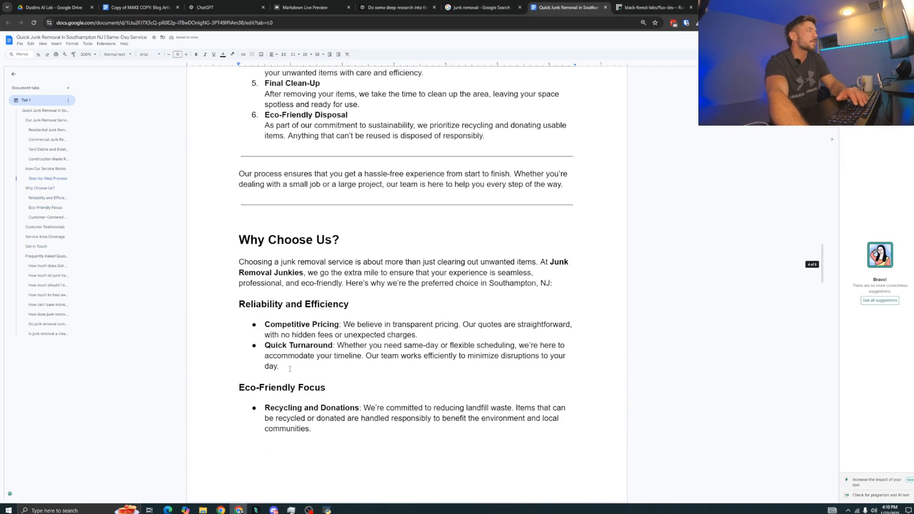
{"action": "scroll", "coordinate": [290, 370], "scroll_direction": "up", "scroll_amount": 20}
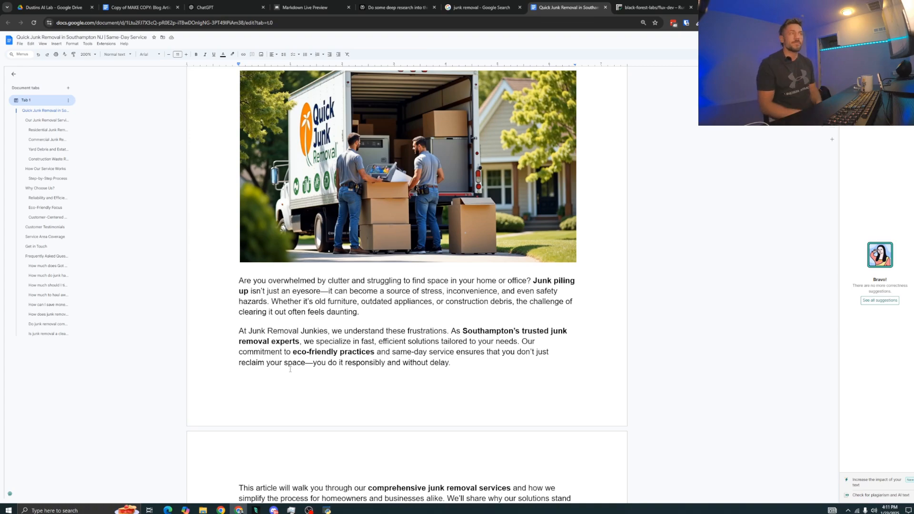
{"action": "scroll", "coordinate": [315, 257], "scroll_direction": "down", "scroll_amount": 15}
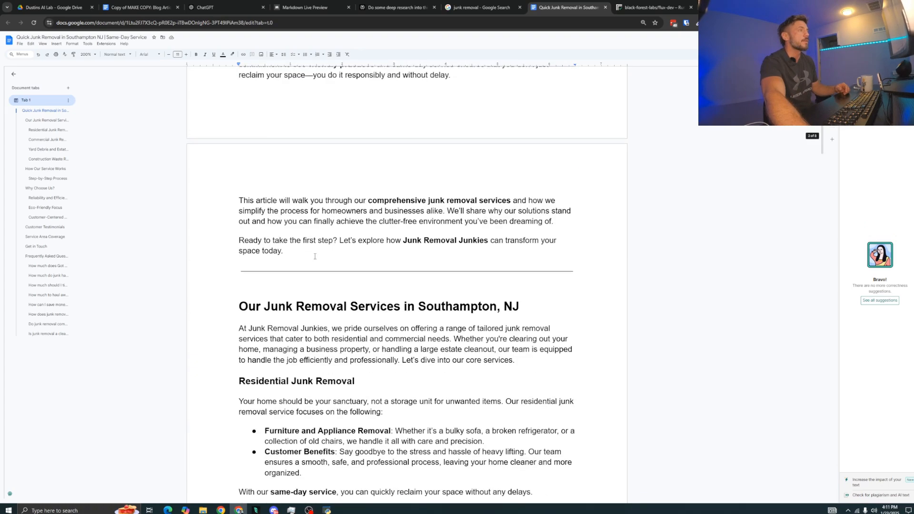
{"action": "scroll", "coordinate": [315, 257], "scroll_direction": "down", "scroll_amount": 8}
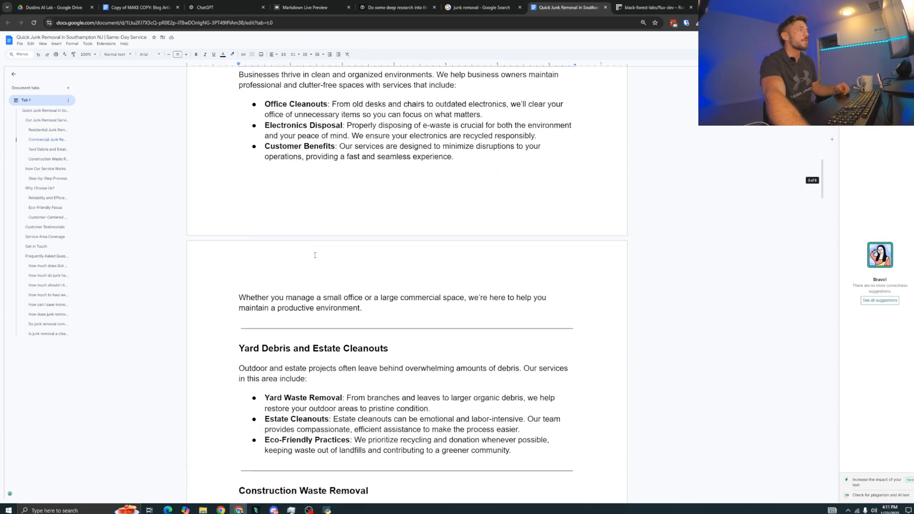
{"action": "scroll", "coordinate": [315, 256], "scroll_direction": "up", "scroll_amount": 20}
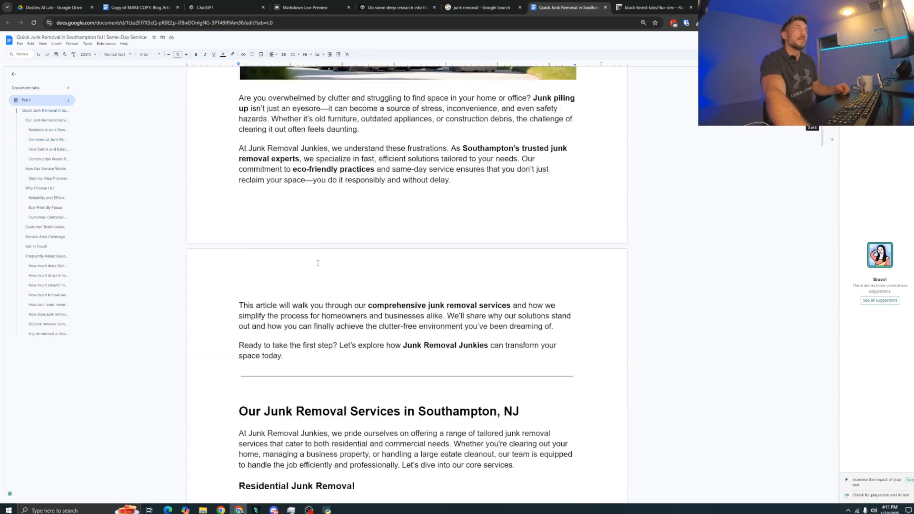